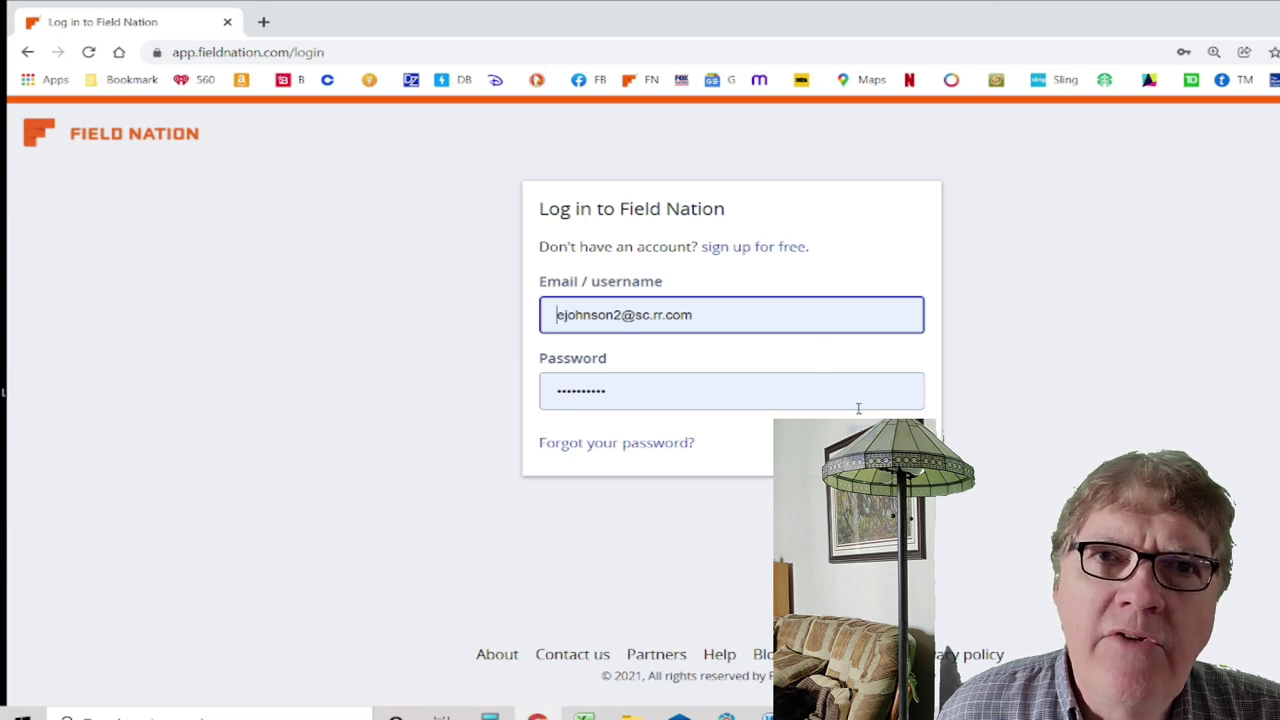
Log in to Field Nation with the credentials already filled in
key("Return")
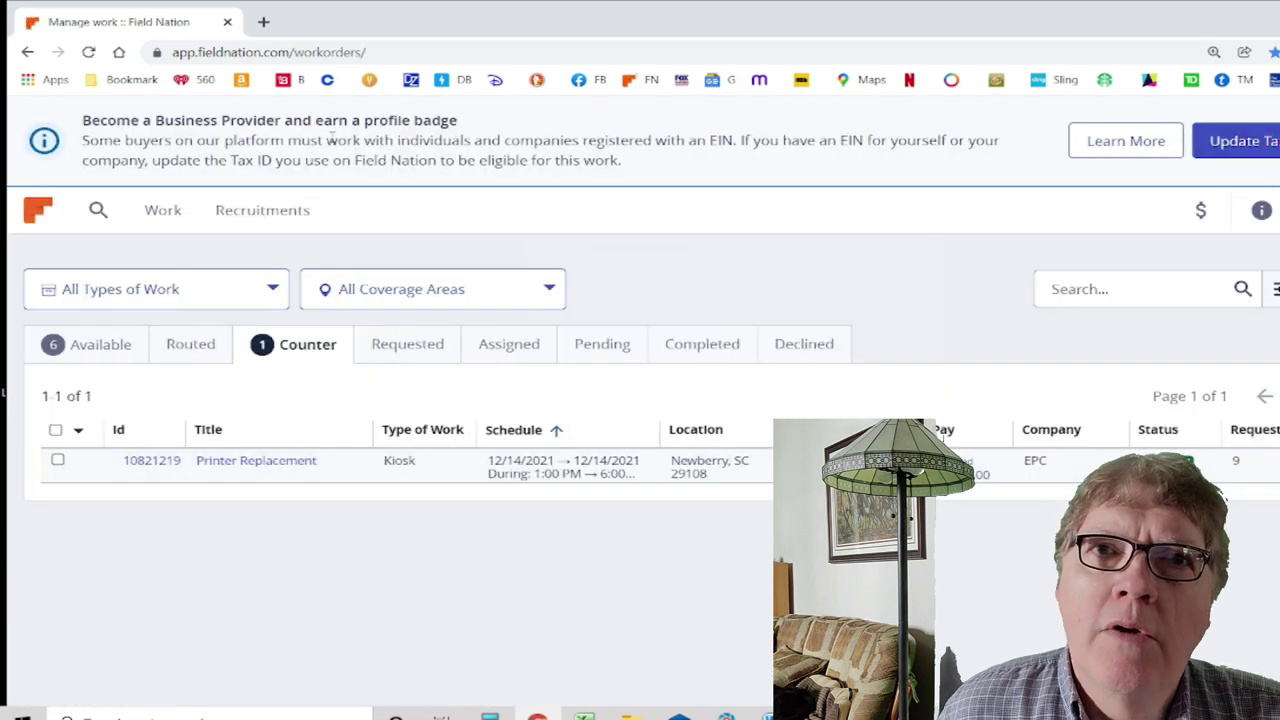
Search DuckDuckGo for "field nation" in a new browser tab
left_click(263, 21)
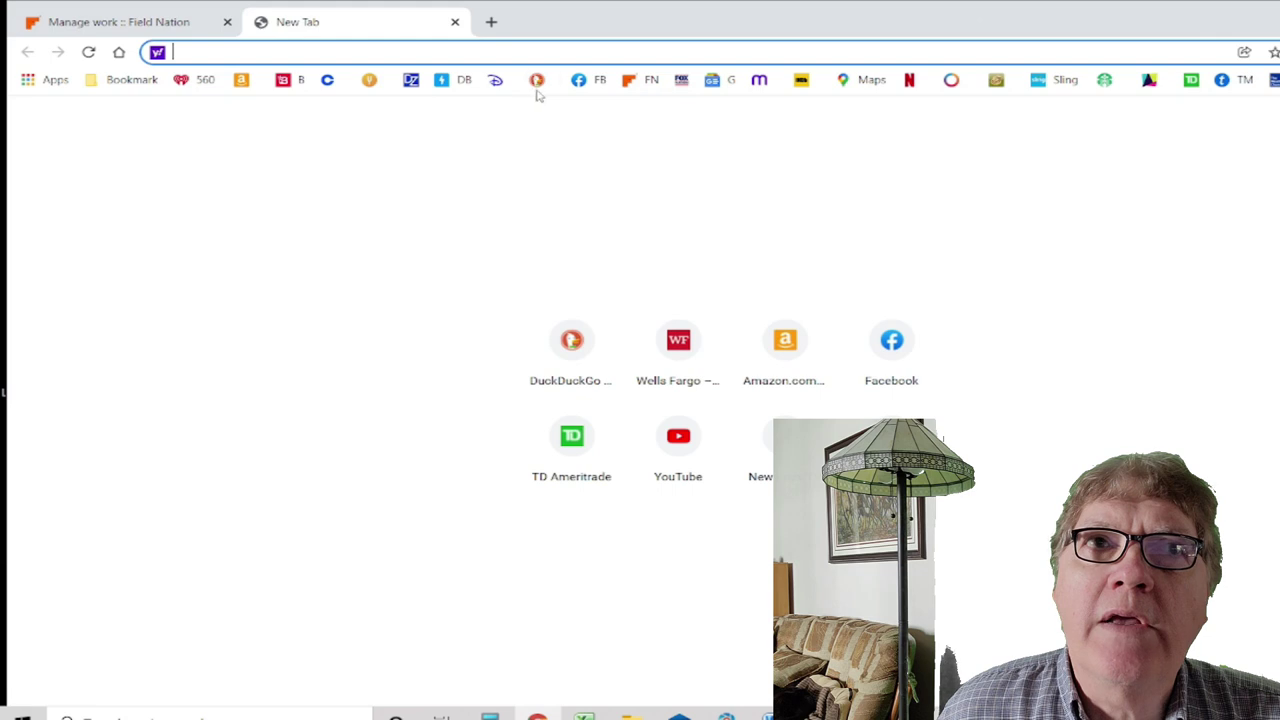
left_click(537, 84)
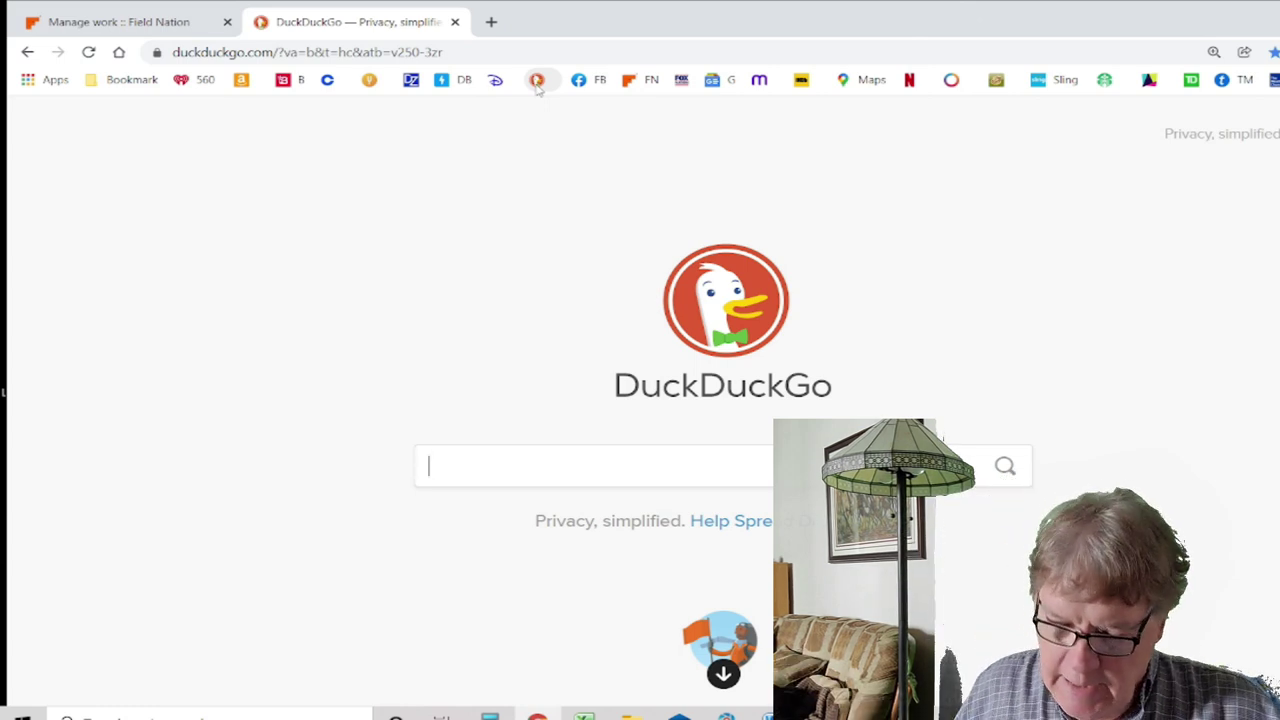
type("field")
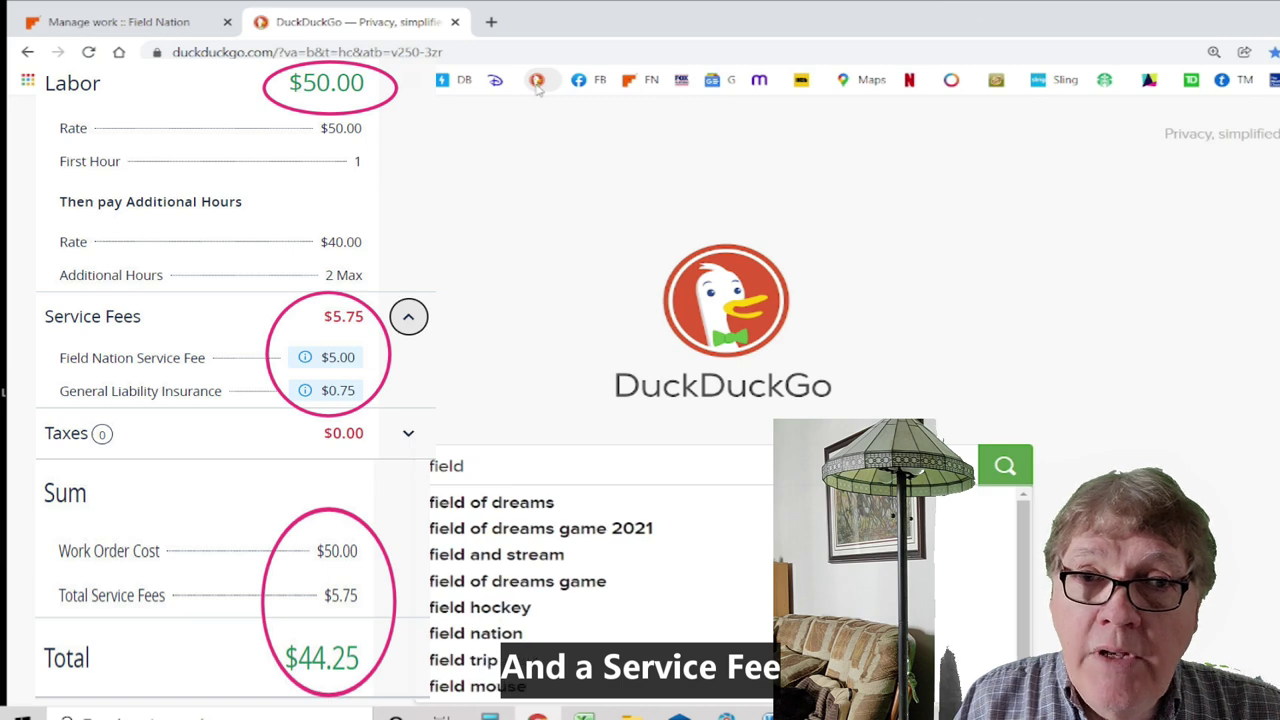
type("n")
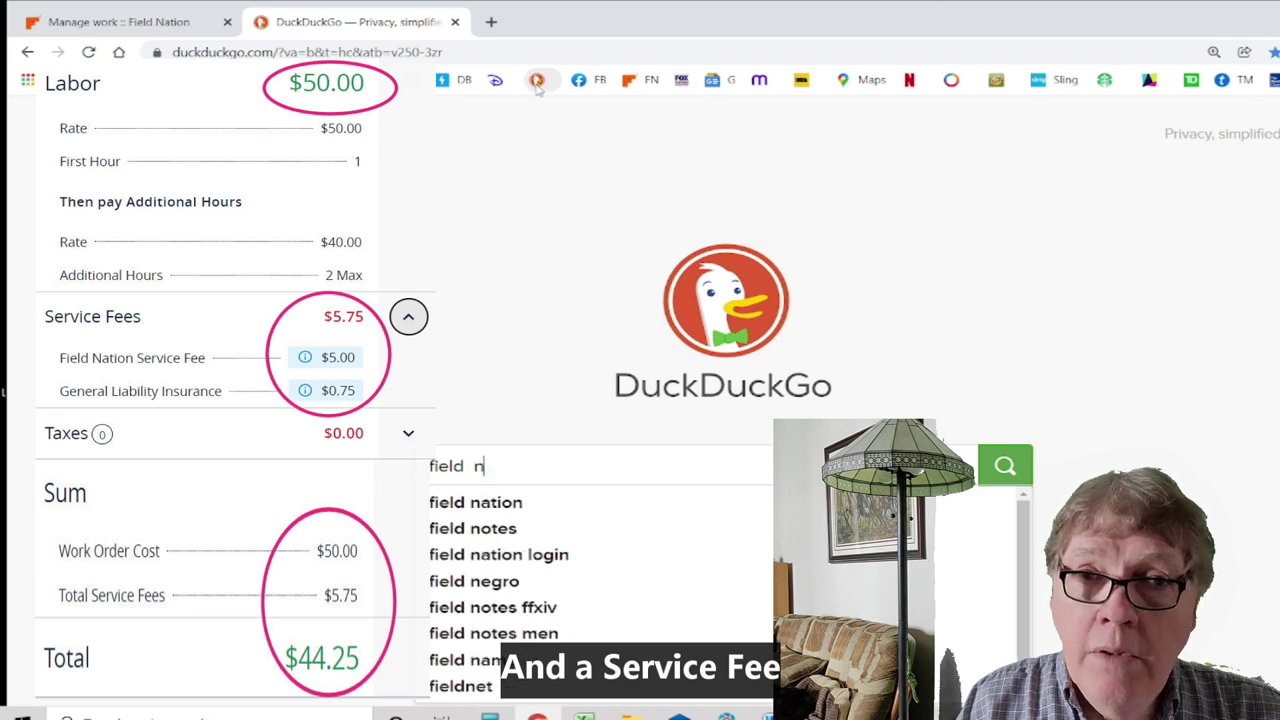
type("ation")
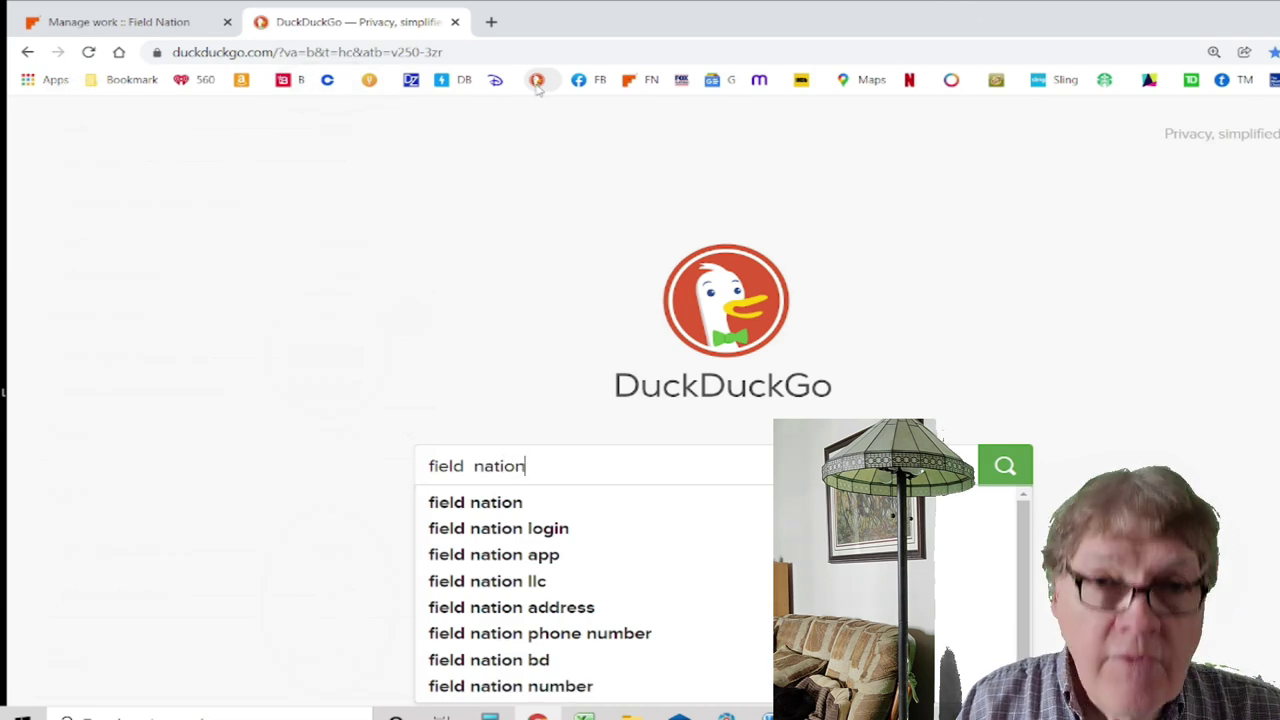
left_click(519, 507)
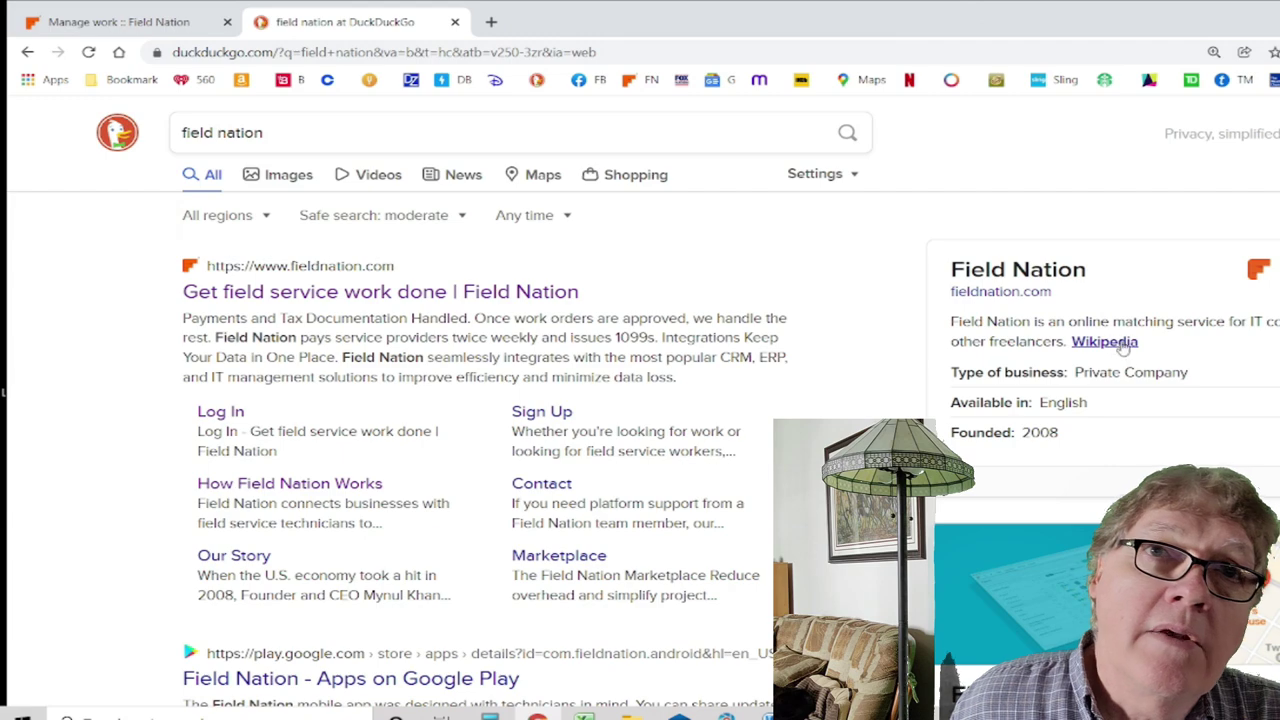
Read the Wikipedia article on Field Nation through its History section, and close that tab to return to the work orders
left_click(1110, 342)
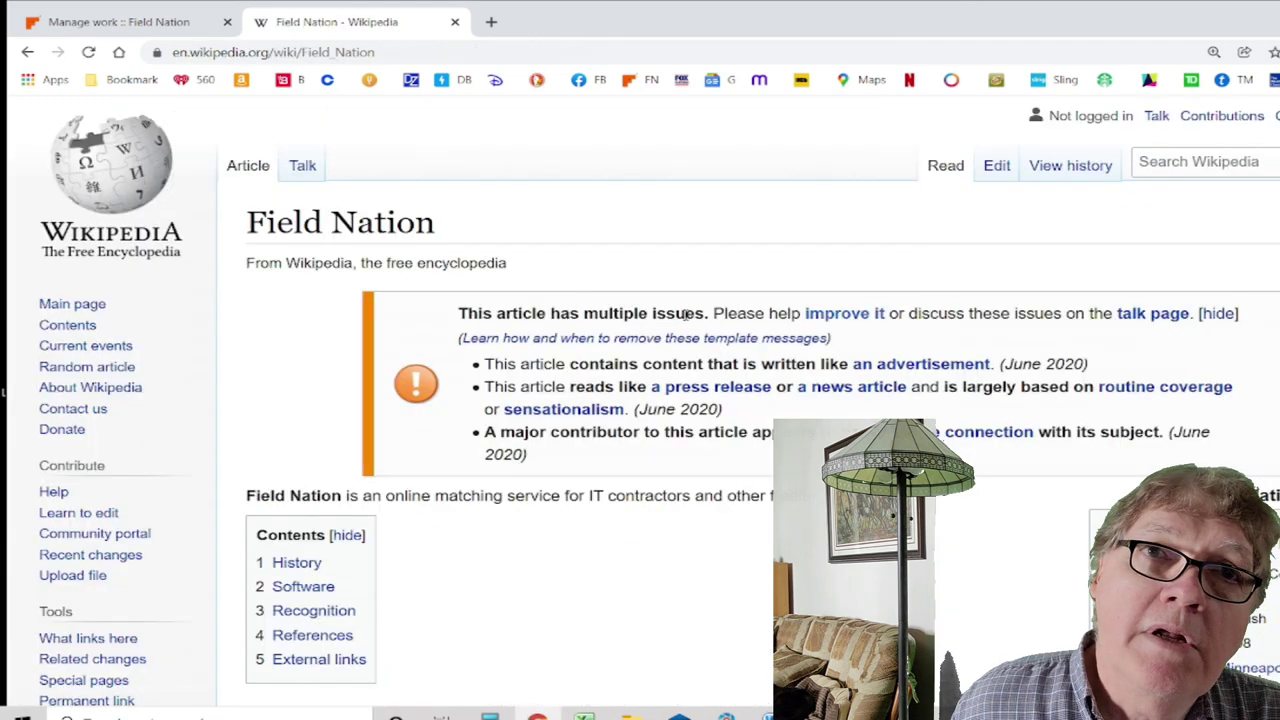
scroll(686, 313, "down", 4)
scroll(686, 320, "up", 3)
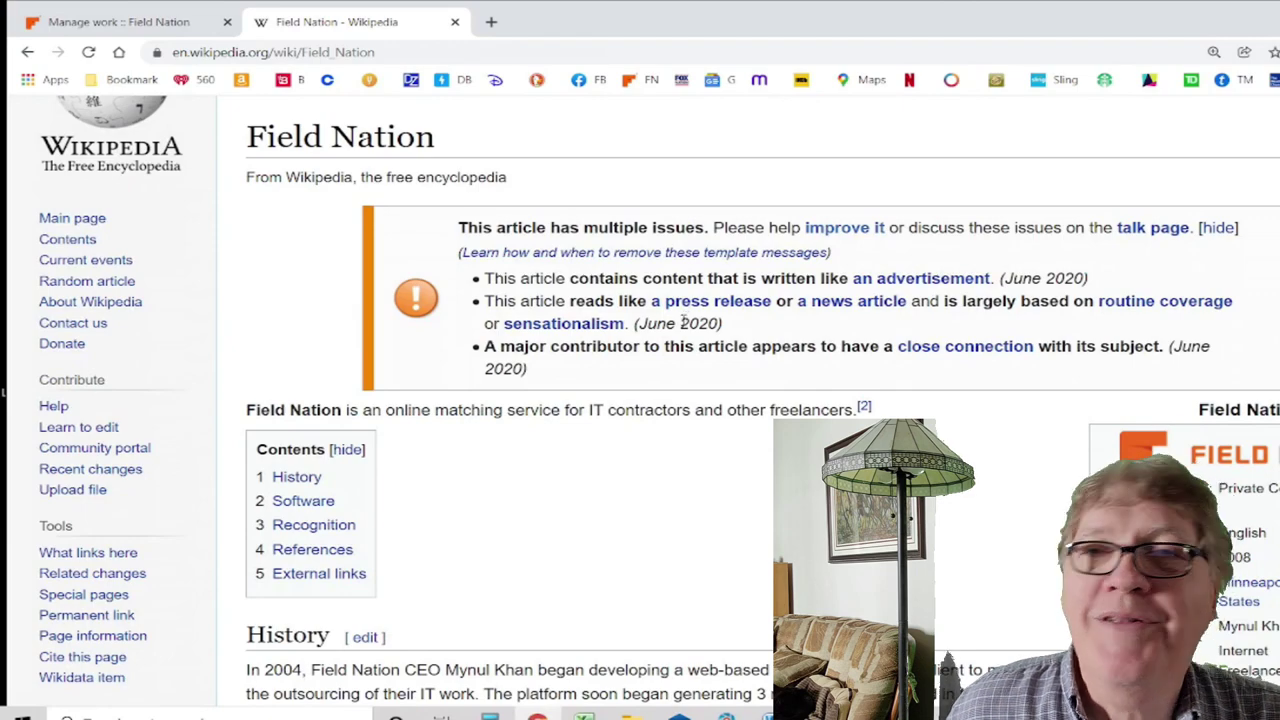
scroll(684, 322, "down", 3)
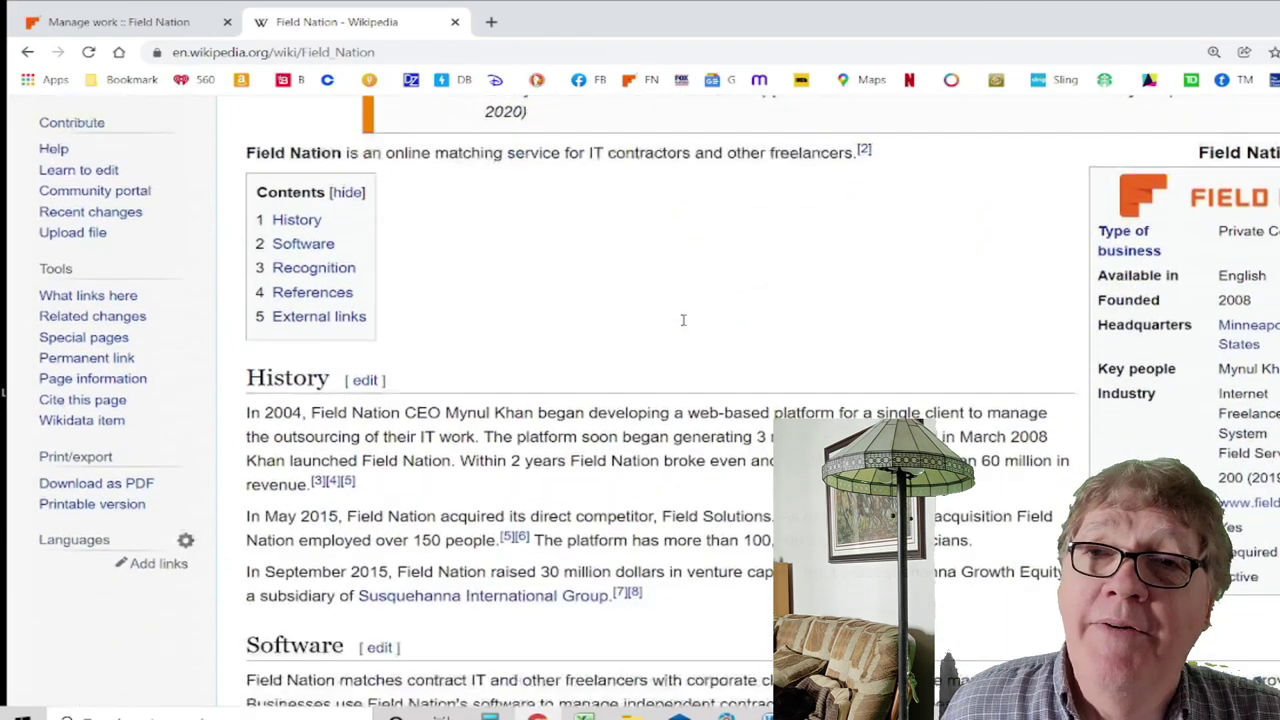
scroll(685, 325, "down", 1)
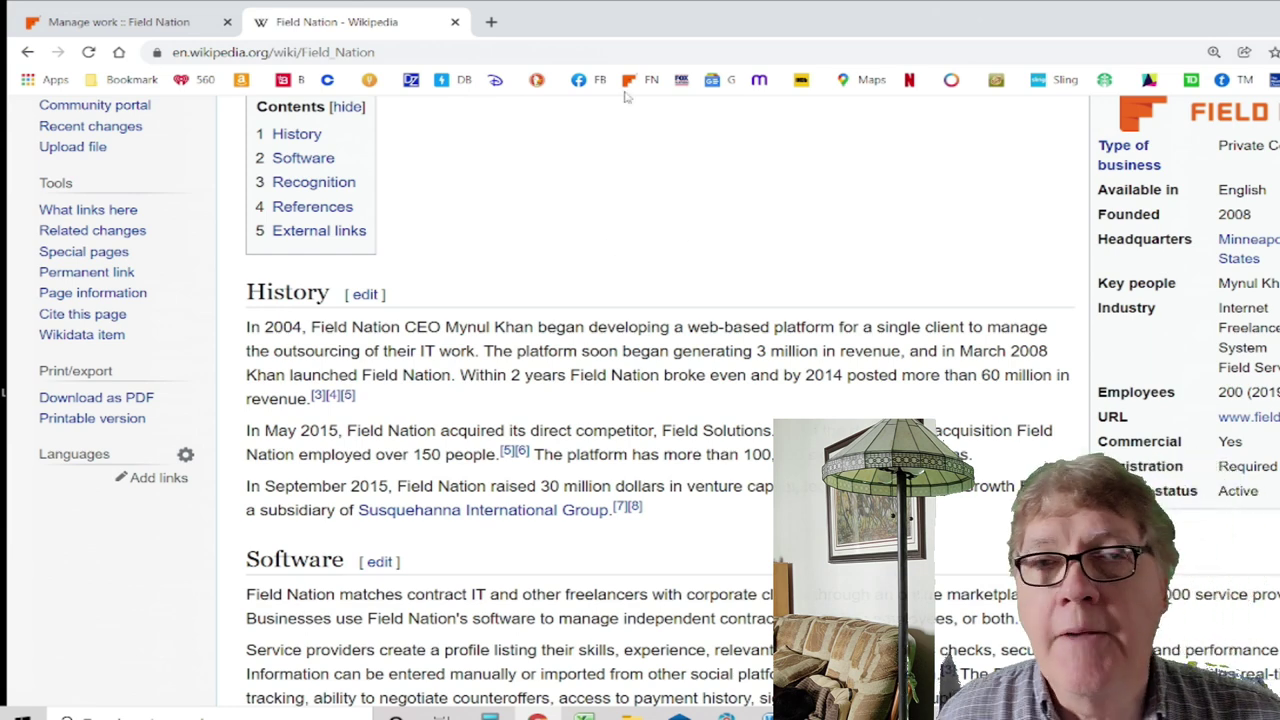
left_click(455, 22)
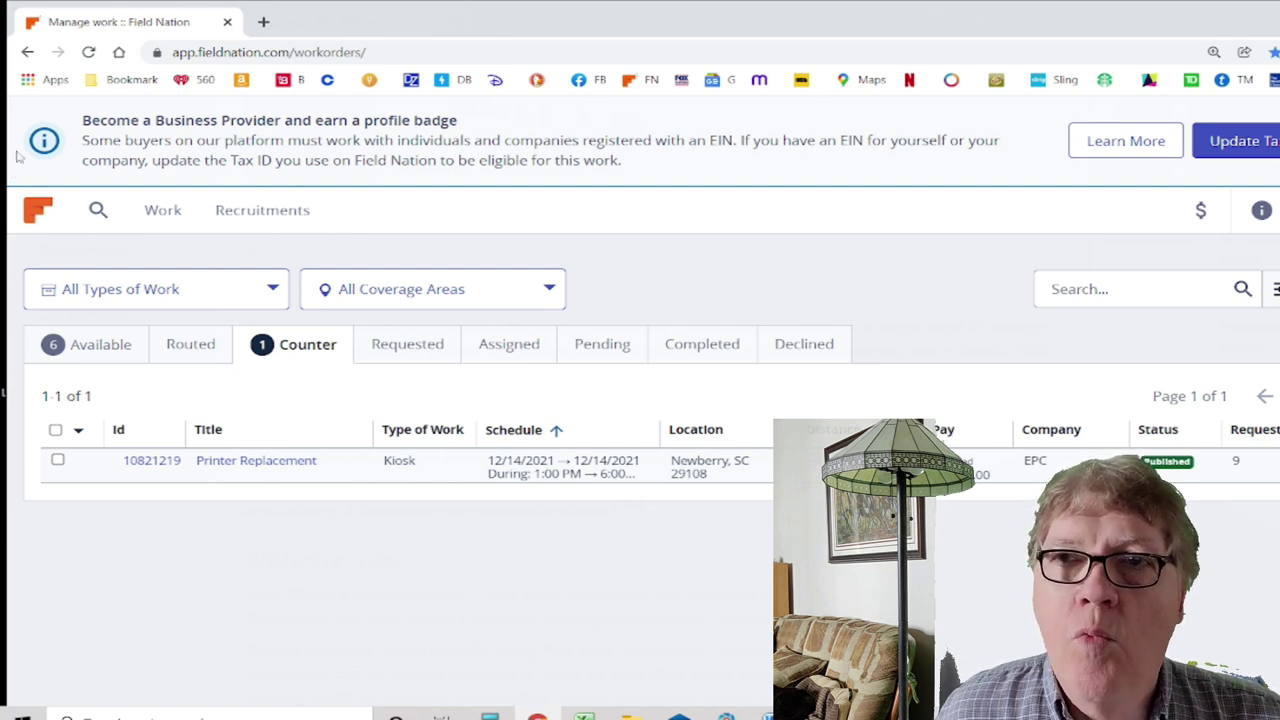
Select All My Types of Work (Default) and Automated Teller Machine (ATM) in the types-of-work filter
left_click(103, 291)
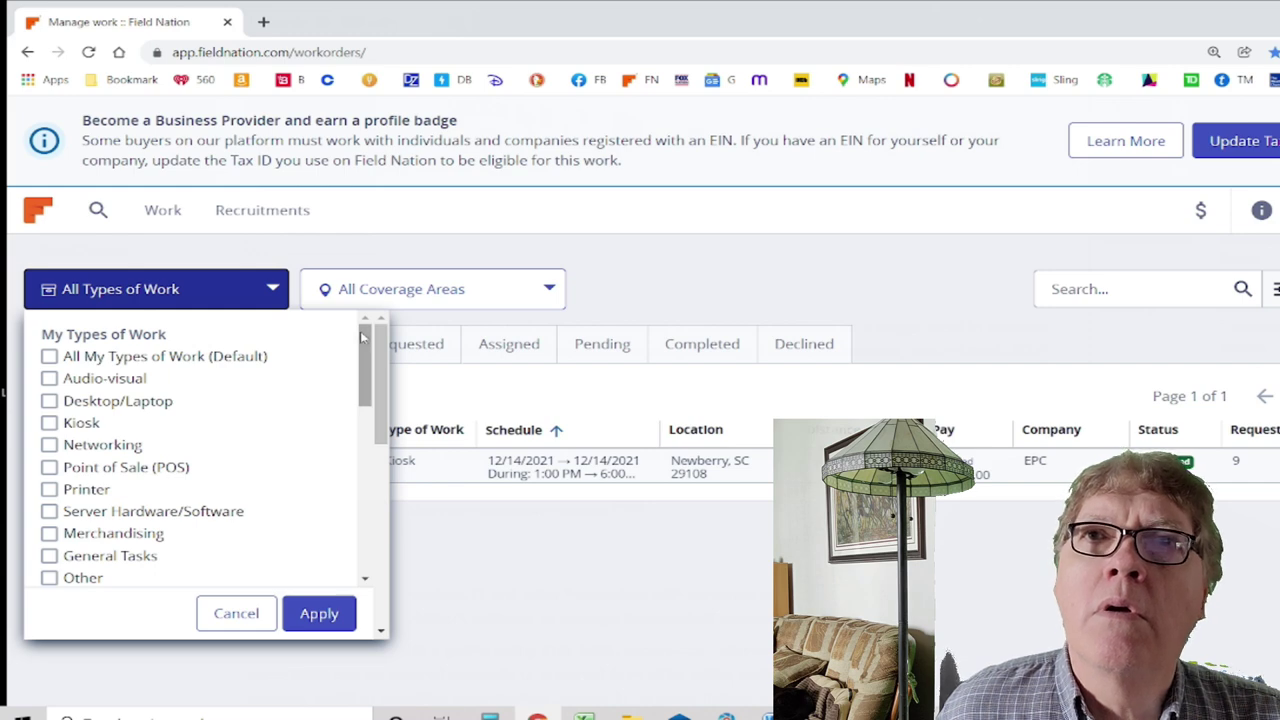
mouse_move(364, 337)
left_mouse_down()
mouse_move(364, 400)
mouse_move(366, 318)
left_mouse_up()
left_click(49, 357)
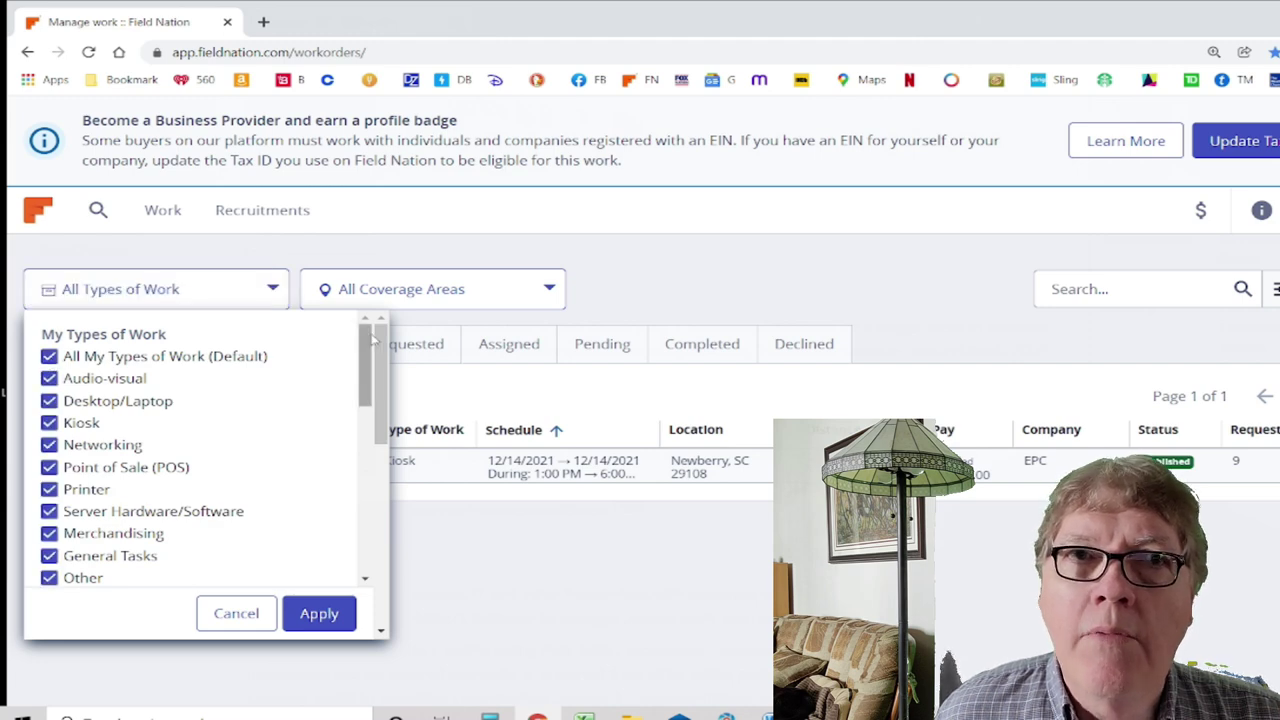
mouse_move(366, 340)
left_mouse_down()
mouse_move(366, 375)
mouse_move(366, 320)
left_mouse_up()
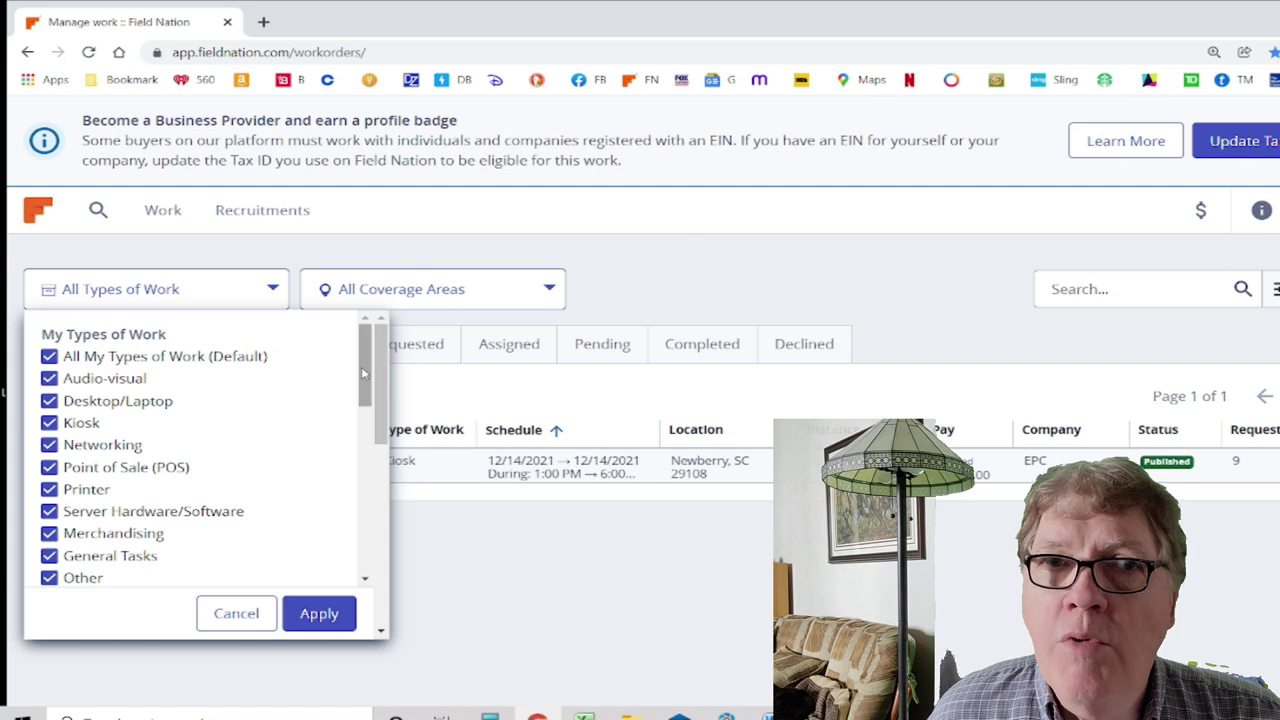
left_click_drag(362, 372, 362, 399)
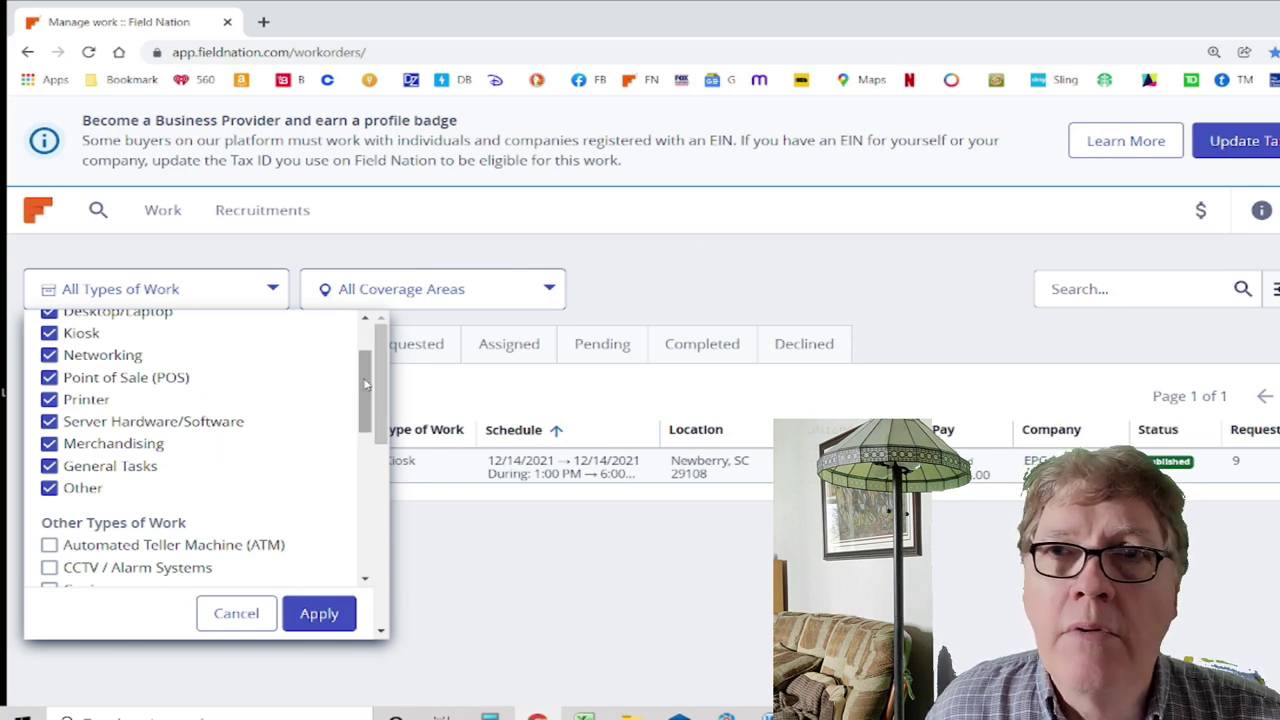
left_click_drag(365, 384, 352, 441)
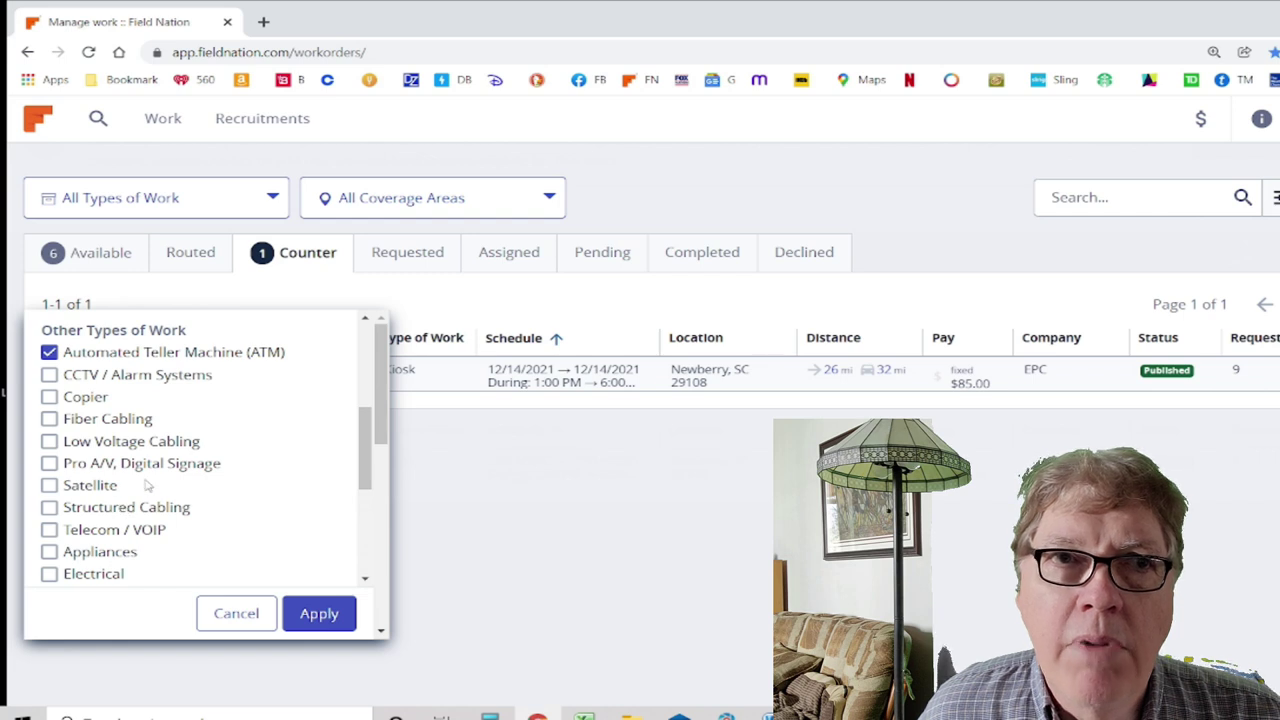
Examine the categories under My Types of Work and Other Types of Work, and close the filter without applying changes
scroll(146, 487, "down", 1)
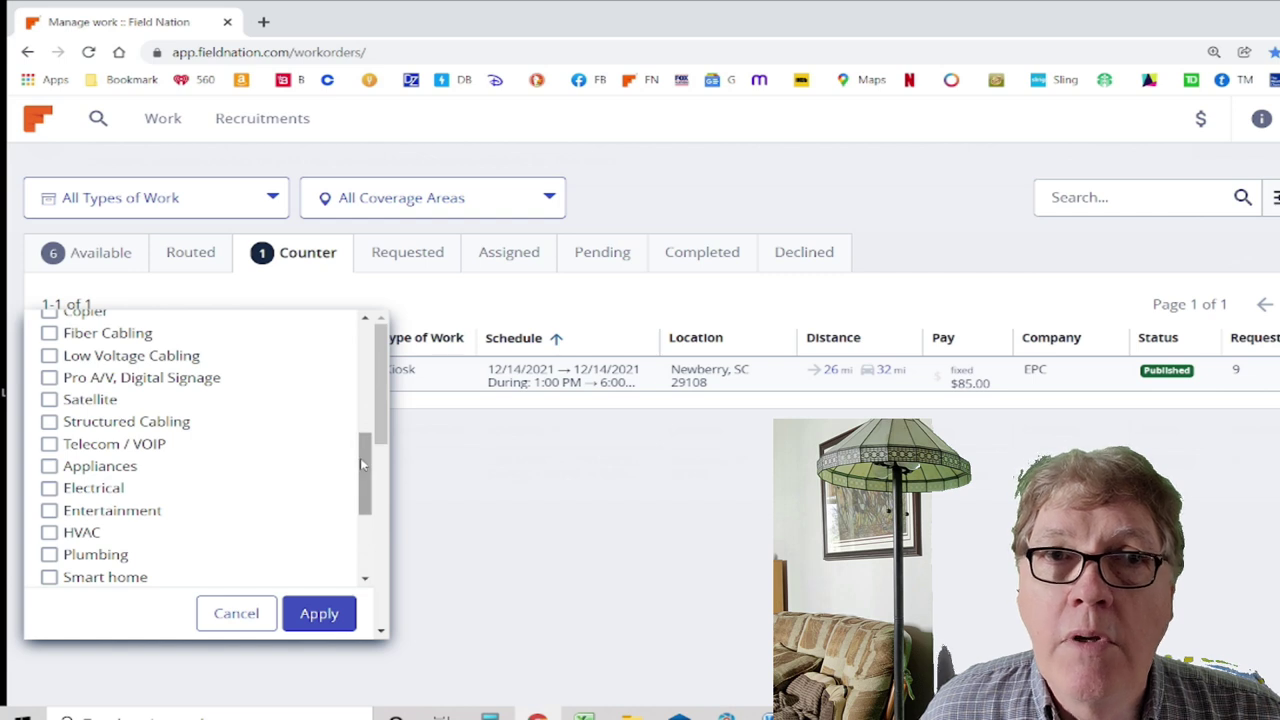
left_click_drag(360, 458, 186, 363)
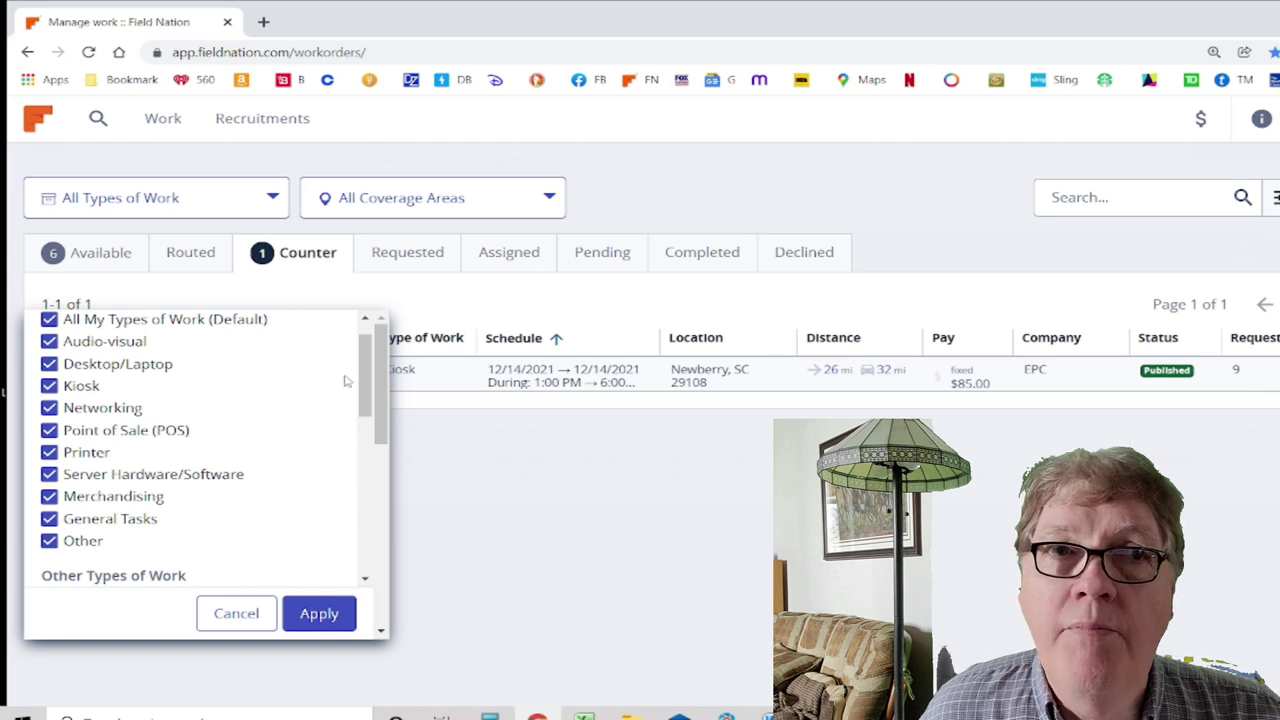
left_click_drag(367, 373, 366, 385)
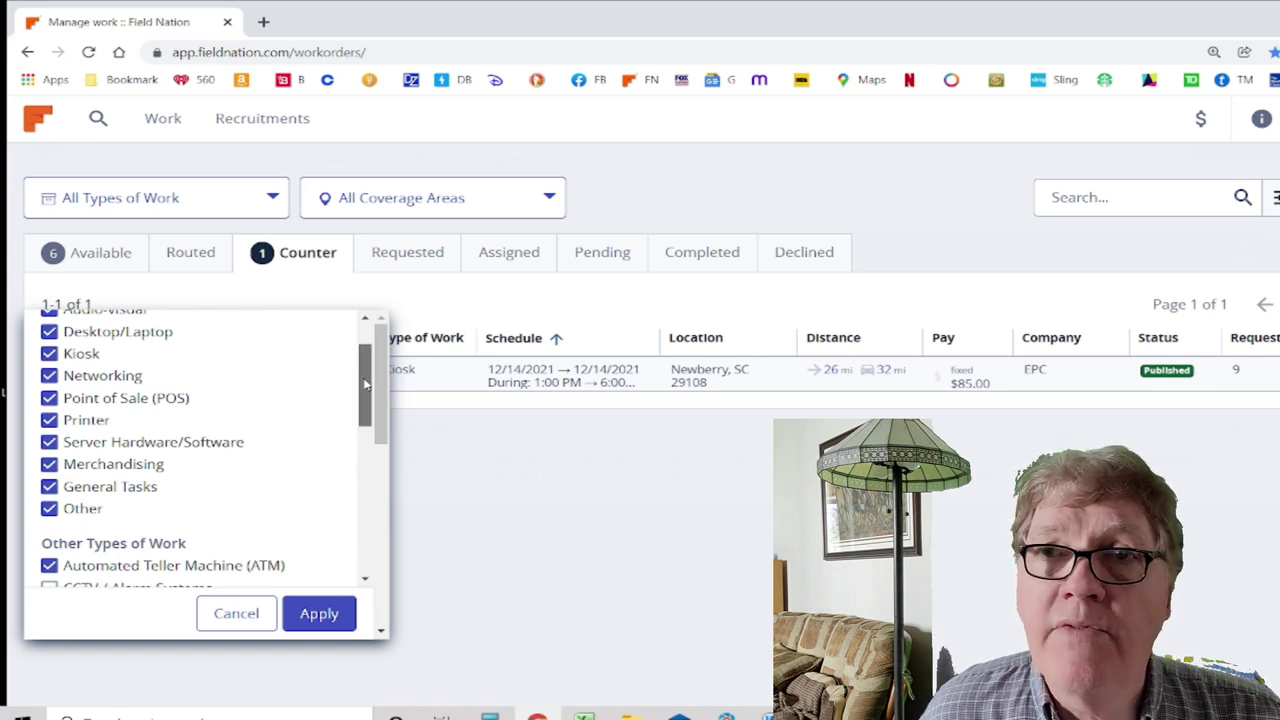
left_click_drag(366, 385, 366, 371)
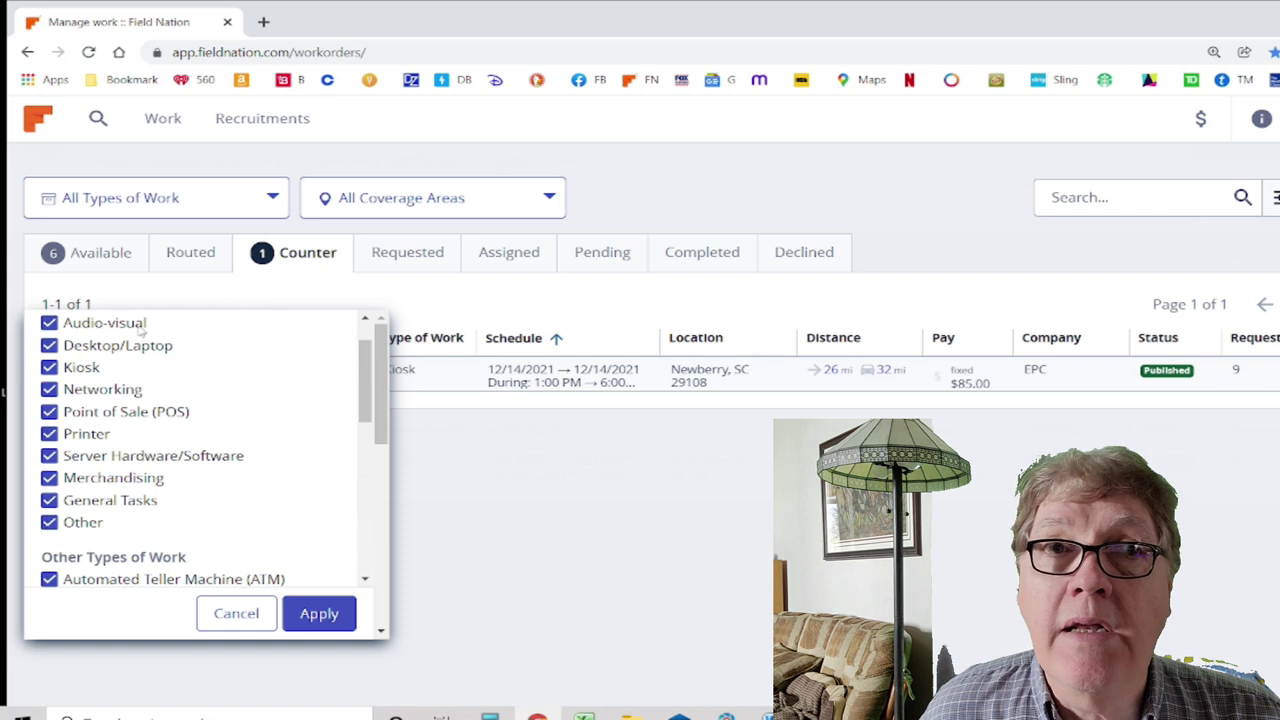
left_click_drag(366, 370, 366, 484)
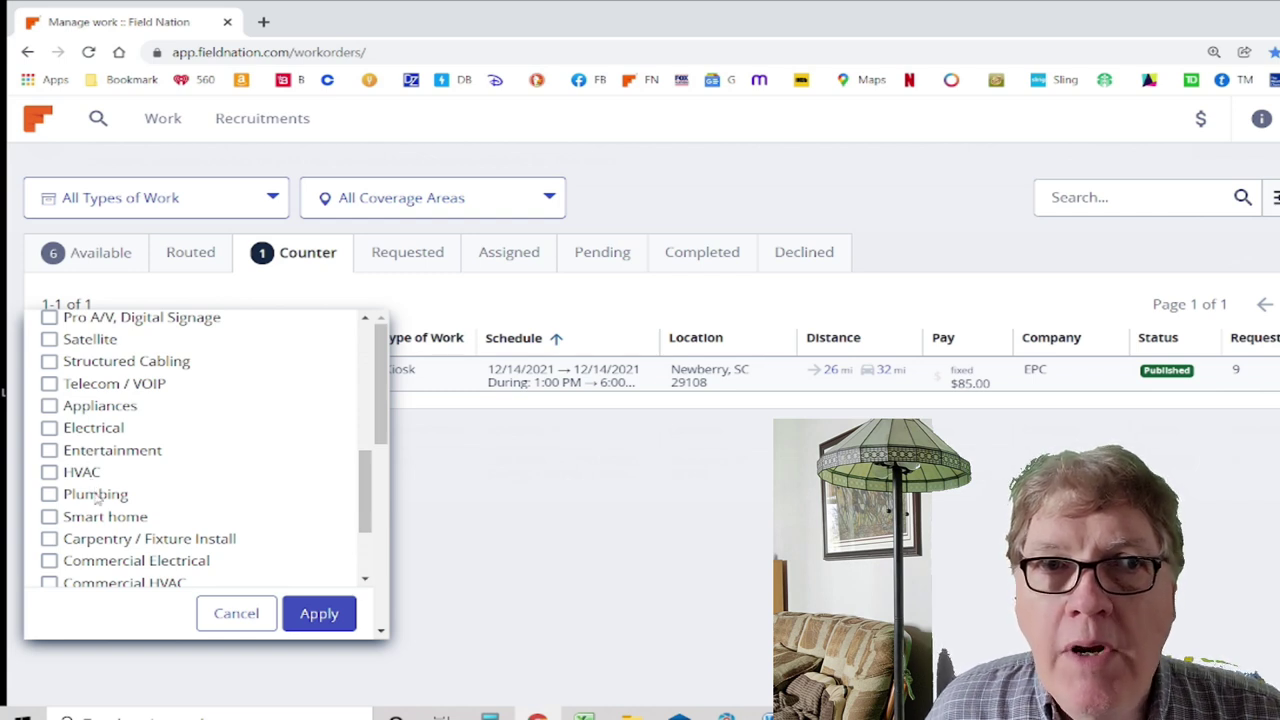
scroll(115, 475, "down", 2)
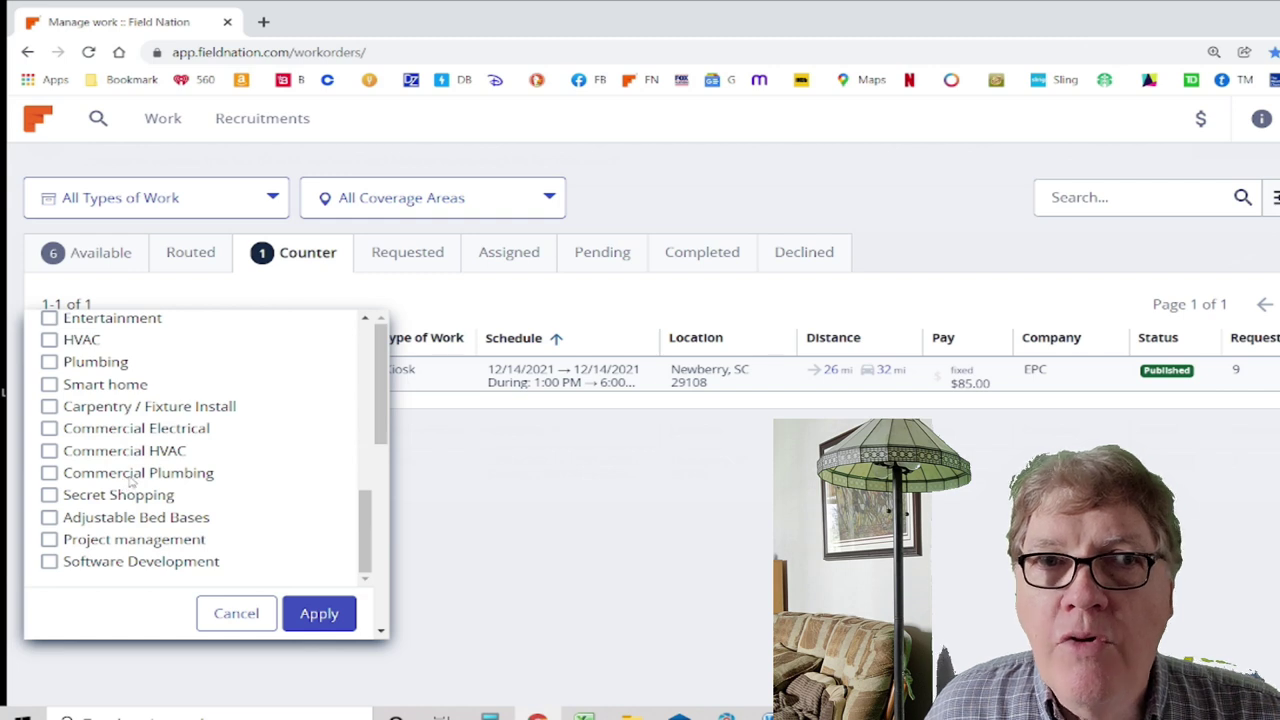
scroll(130, 481, "up", 3)
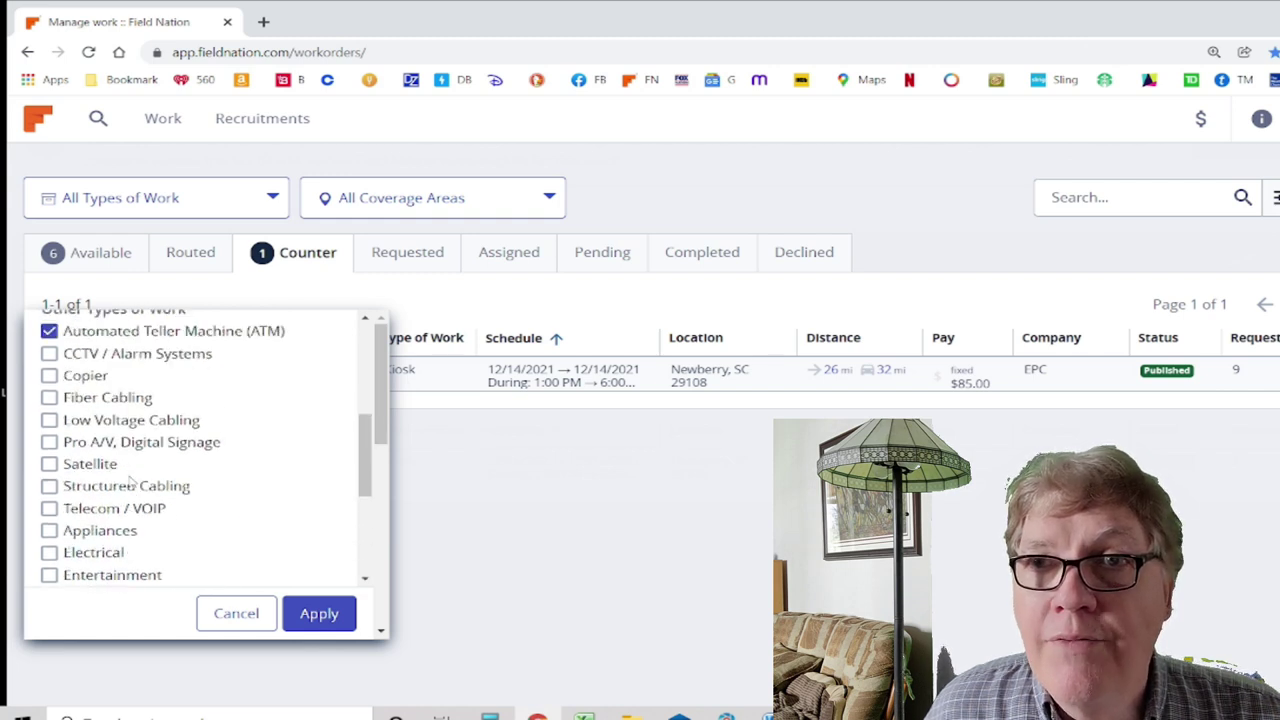
scroll(130, 481, "down", 2)
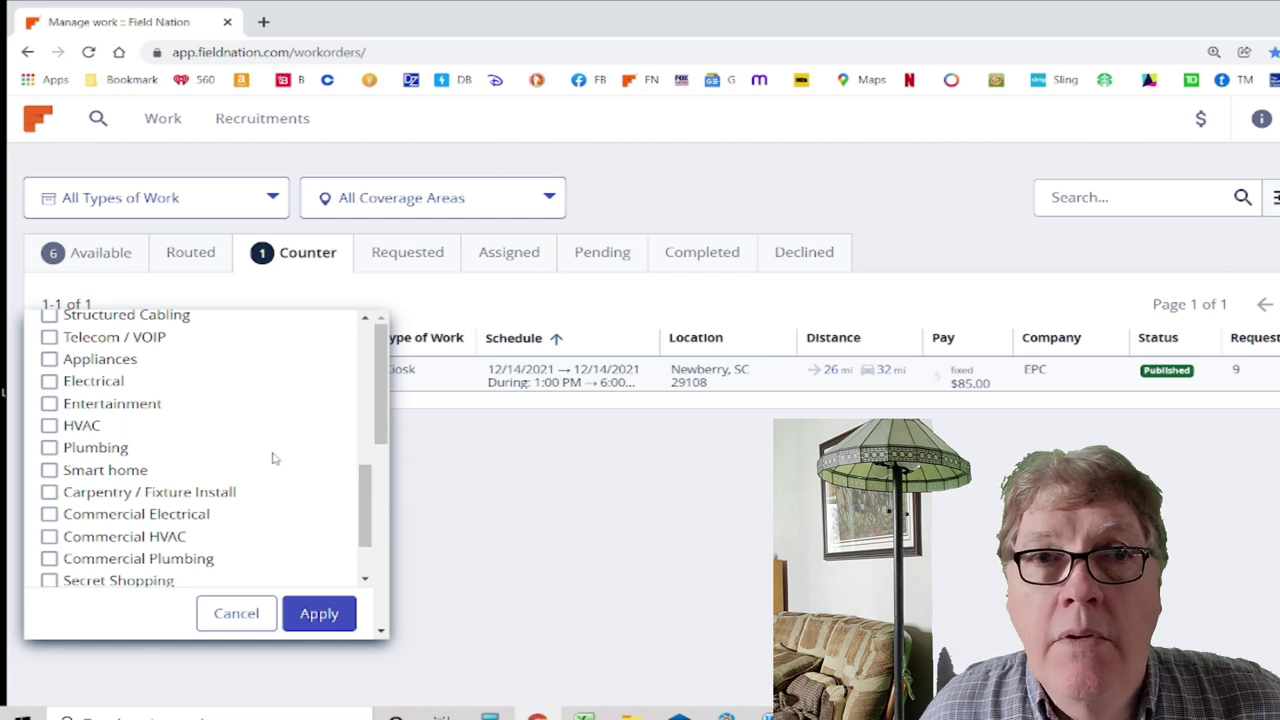
scroll(275, 458, "down", 2)
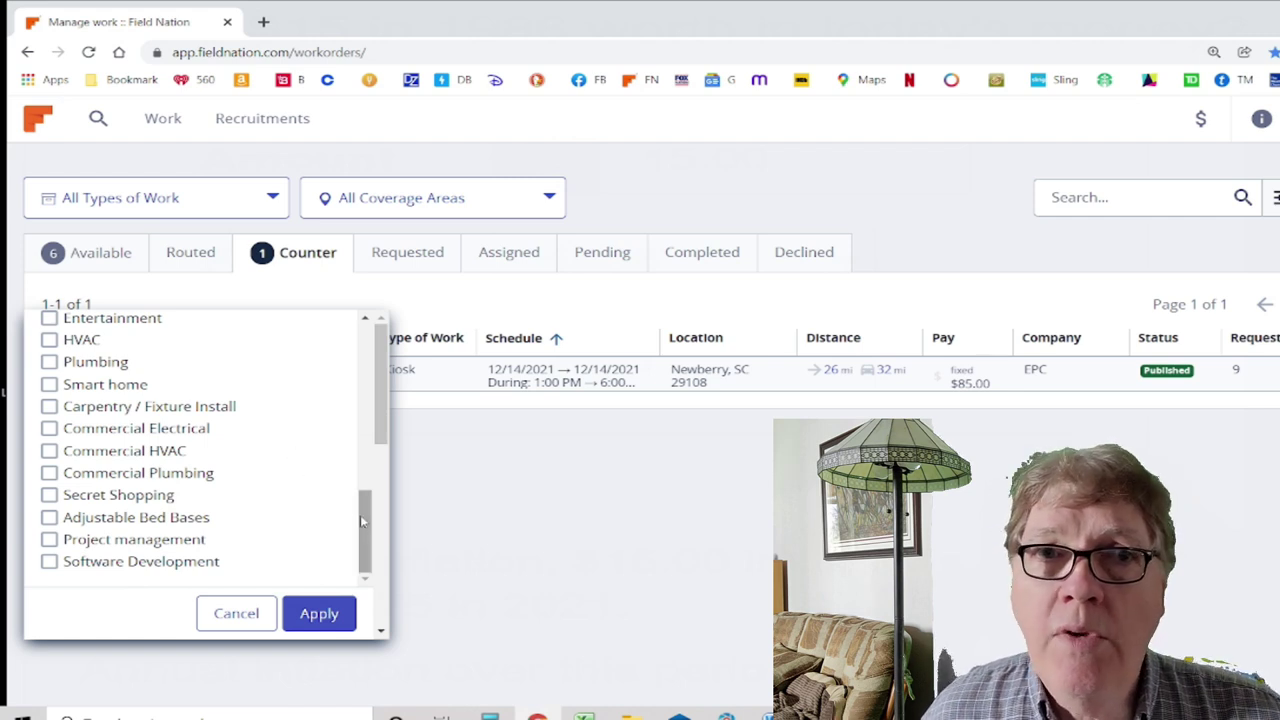
left_click_drag(365, 520, 364, 424)
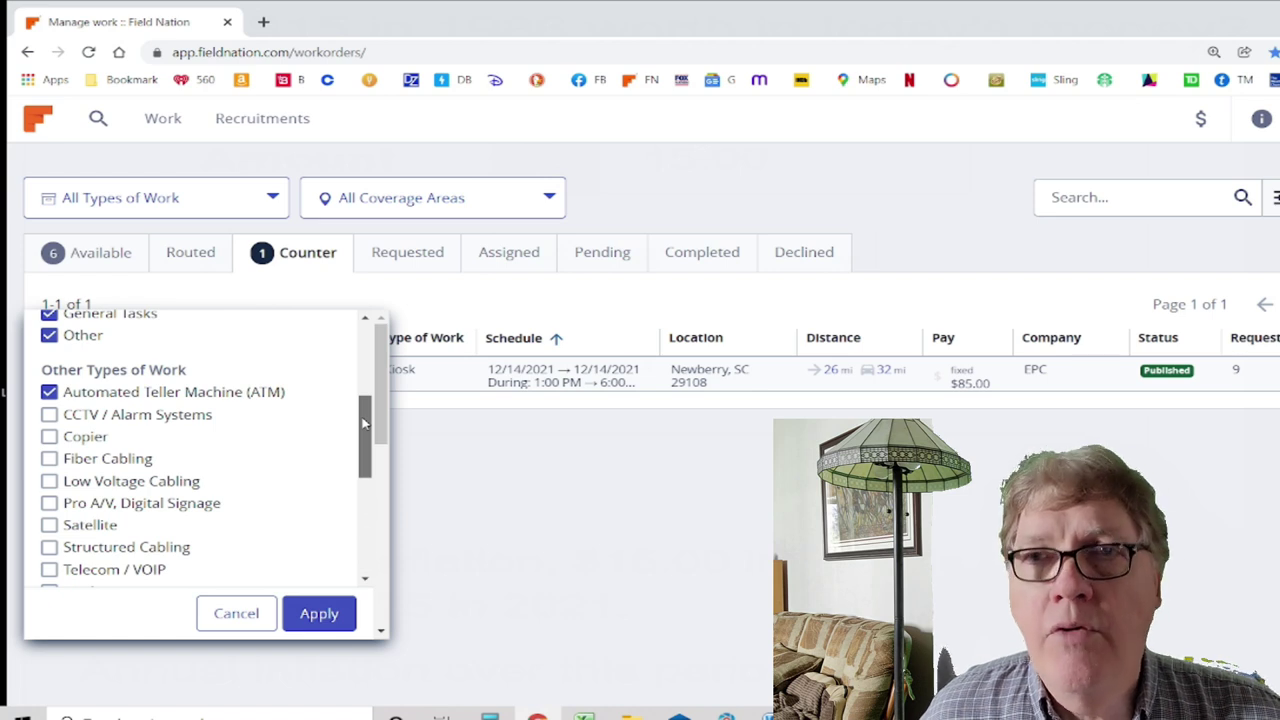
left_click_drag(364, 424, 364, 374)
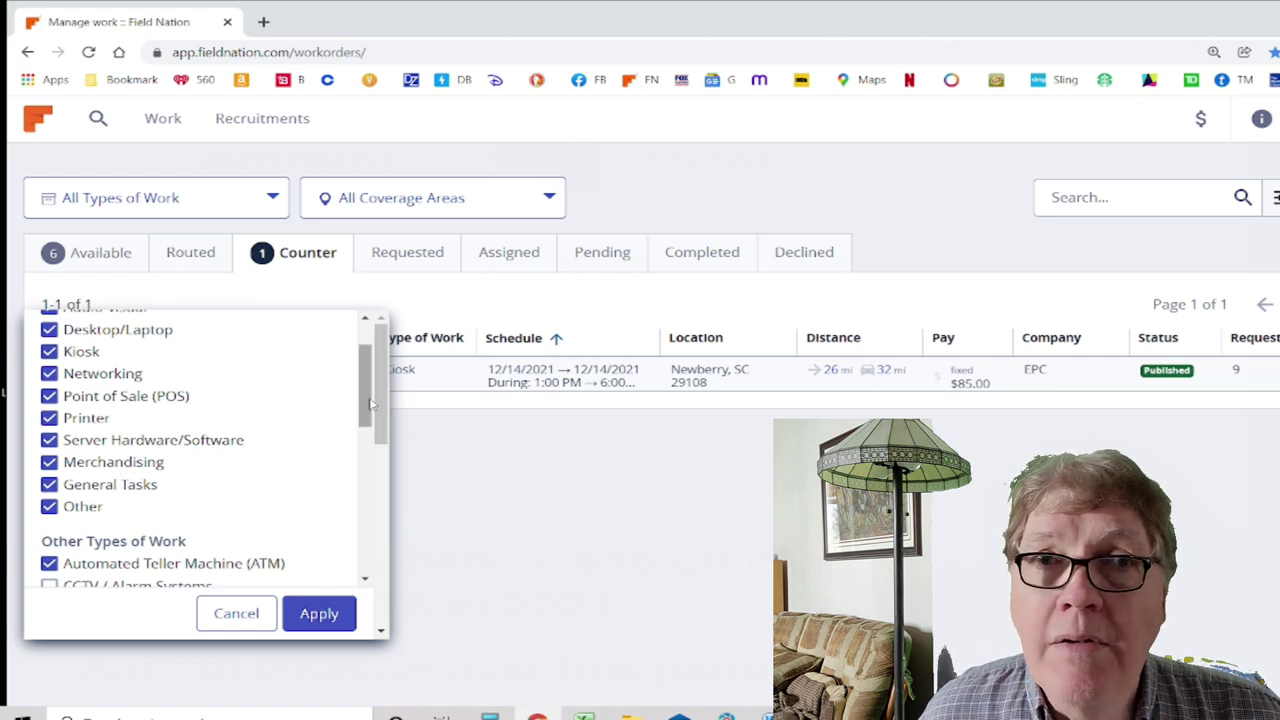
left_click_drag(370, 403, 370, 375)
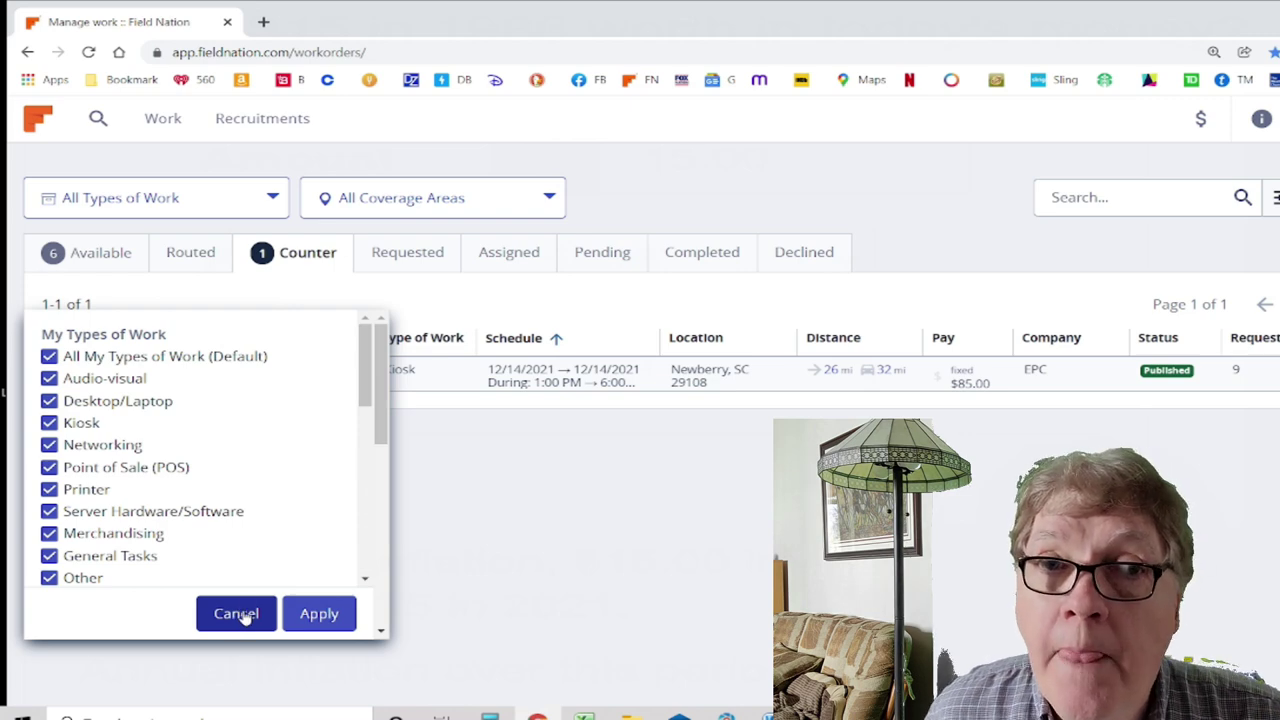
scroll(368, 373, "down", 1)
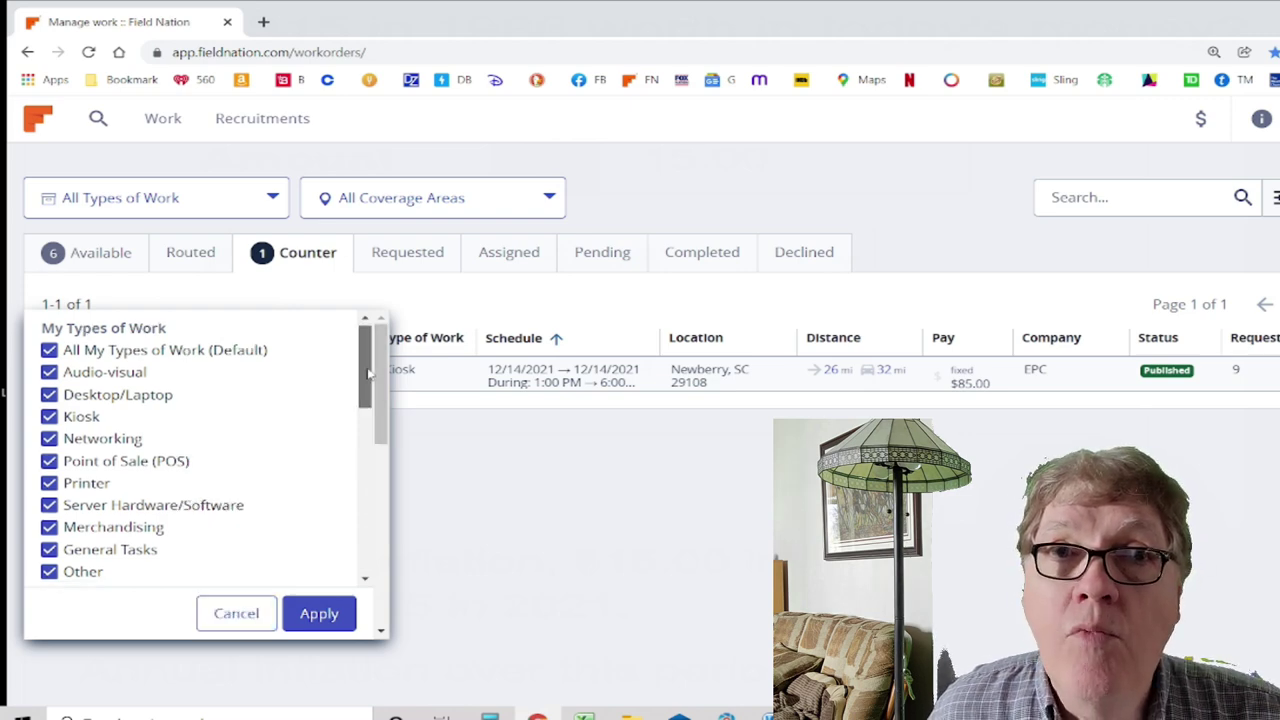
left_click_drag(368, 373, 372, 535)
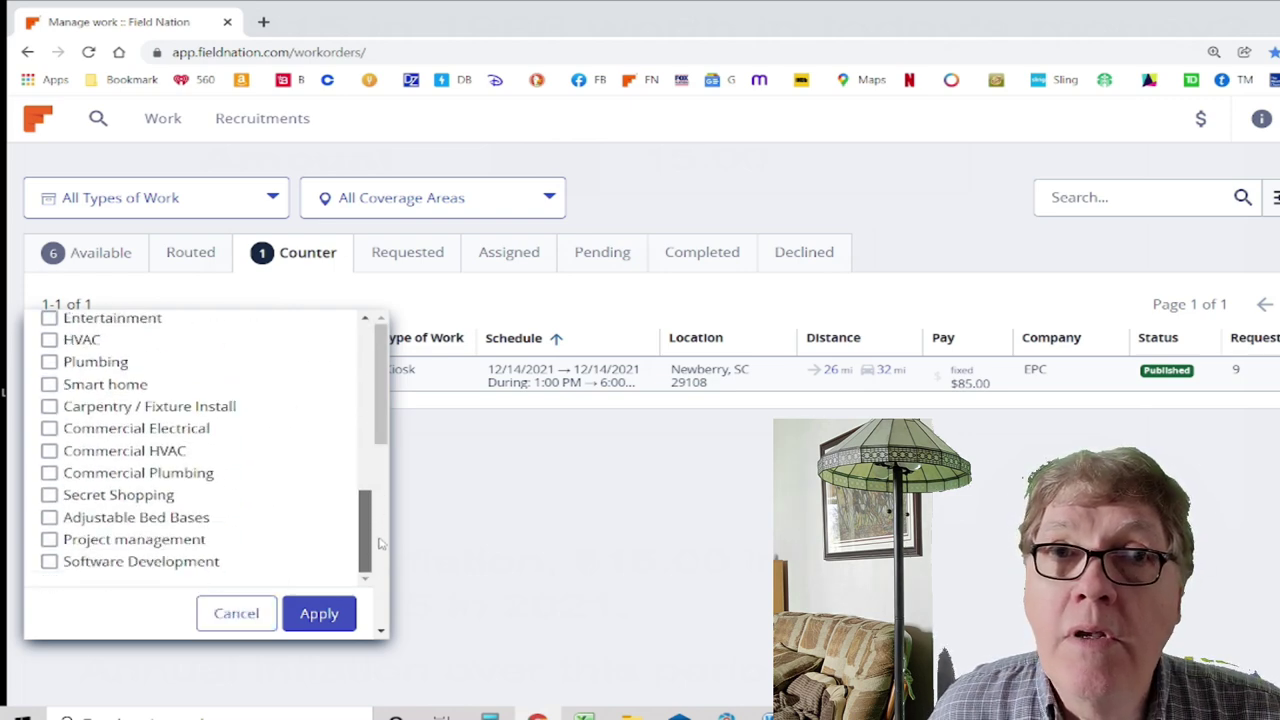
left_click(237, 613)
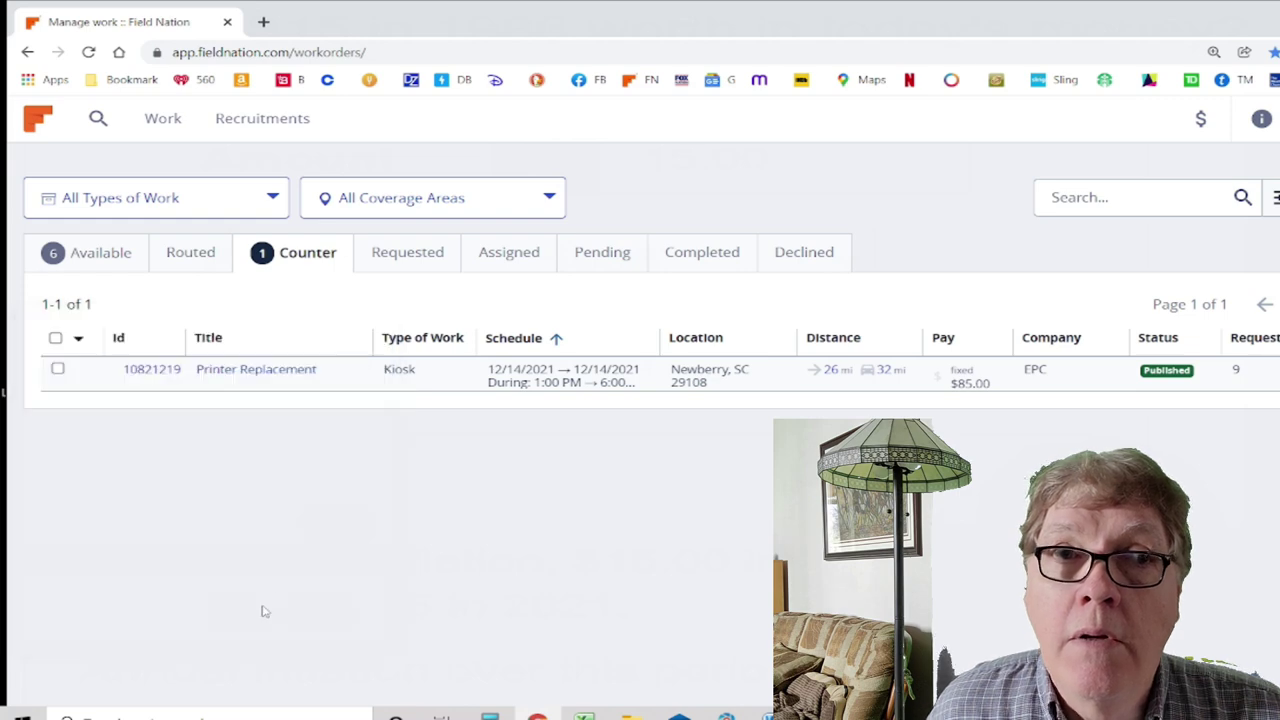
Among the available work orders, open the GoodWill Industries SIM card replacement in Sumter, SC, and review its categories, qualifications and labor pay
left_click(112, 258)
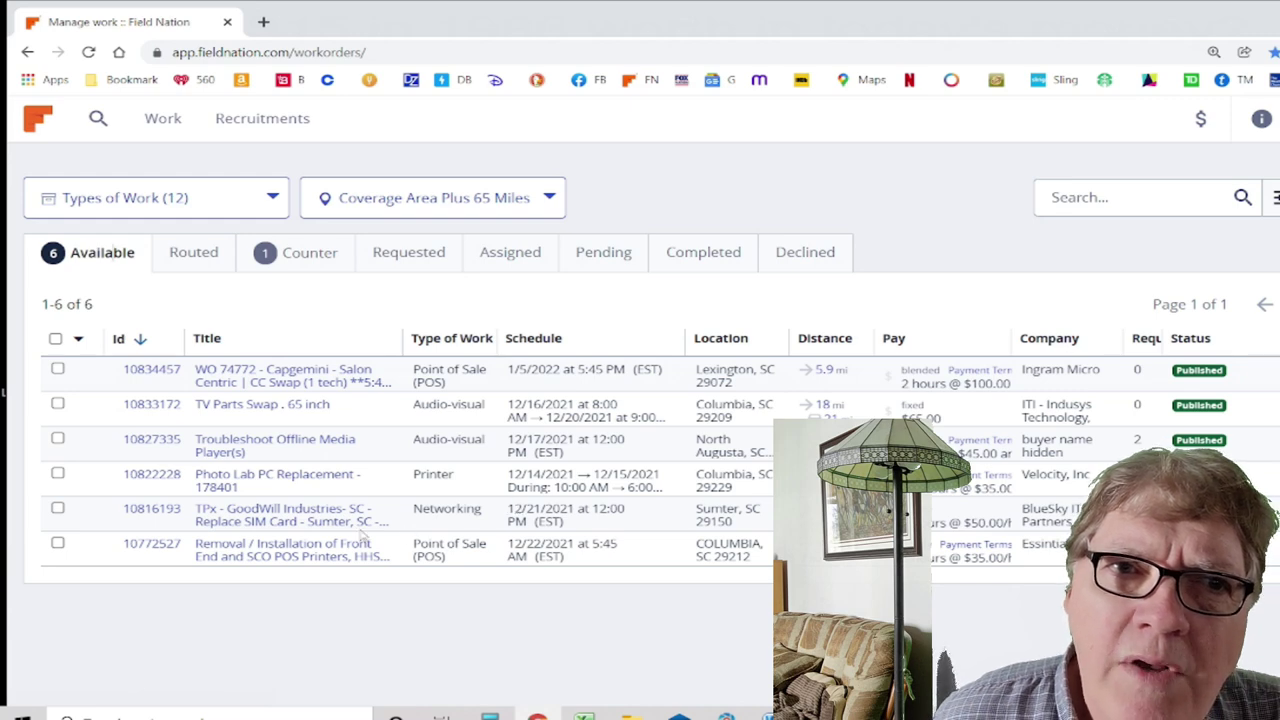
left_click(276, 521)
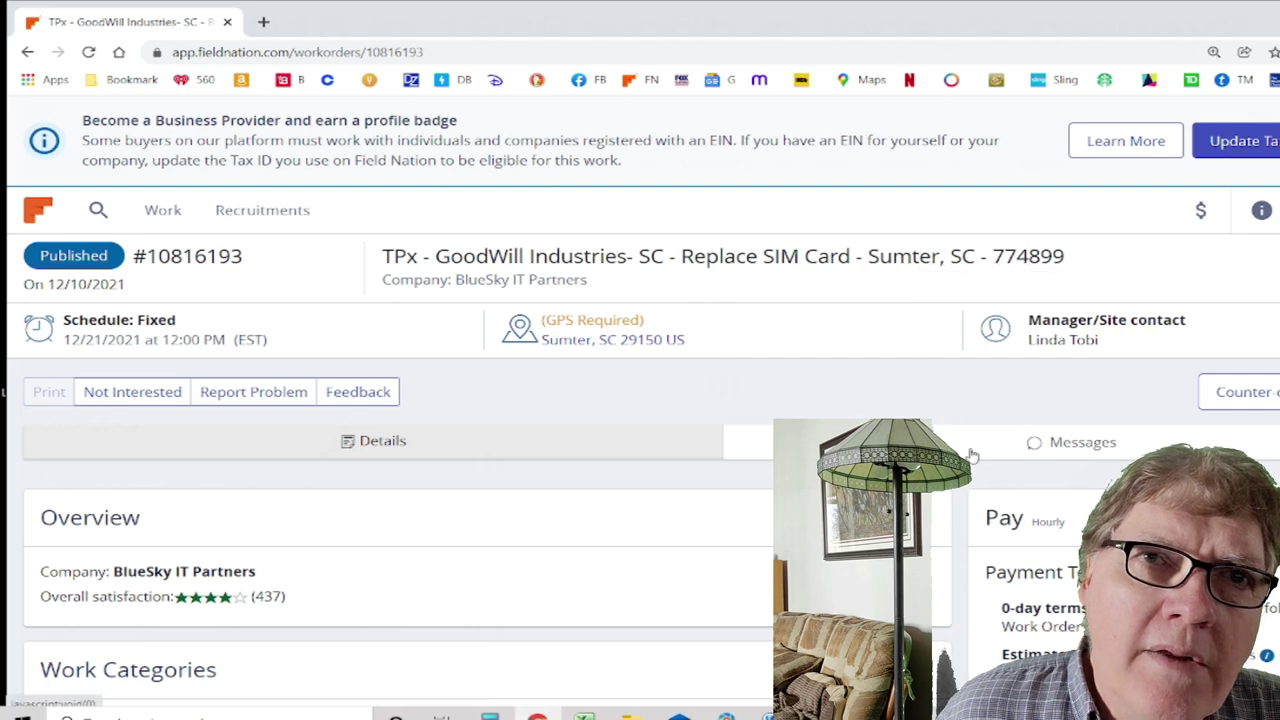
scroll(968, 452, "down", 3)
scroll(970, 455, "down", 1)
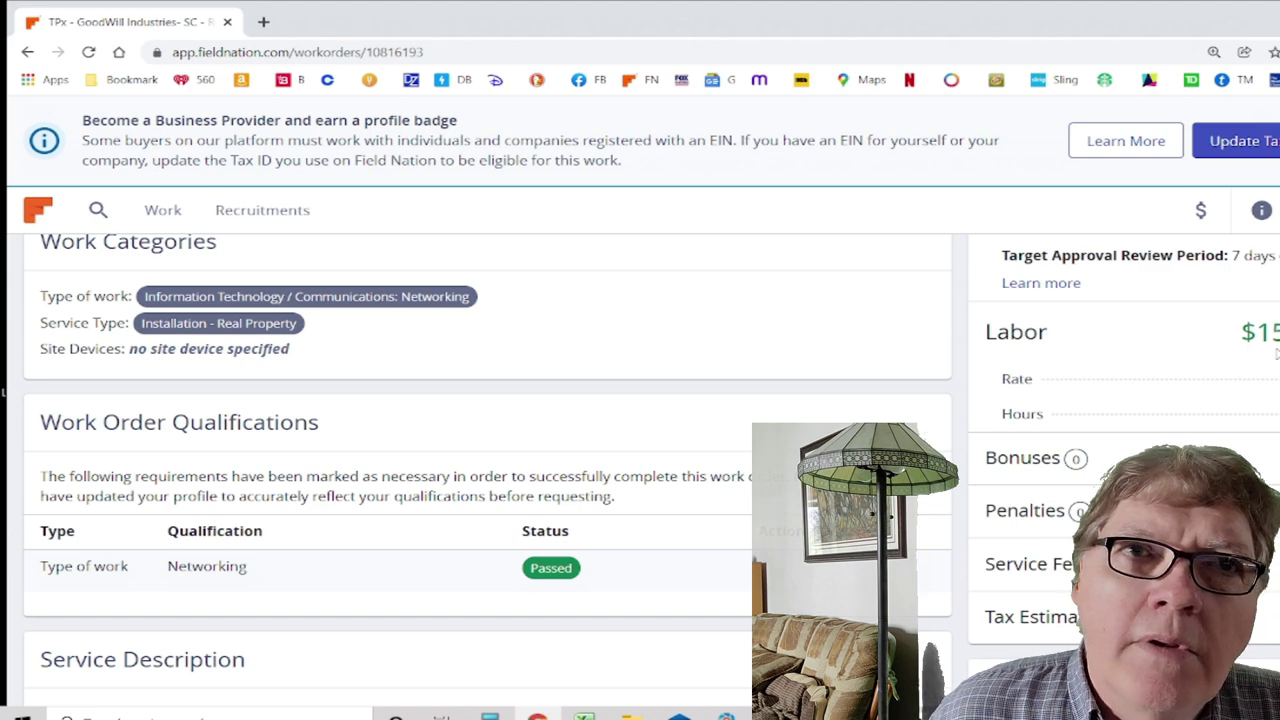
Review the GoodWill work order from its header through the labor pay, service description and schedule, and return to the header
scroll(737, 352, "up", 4)
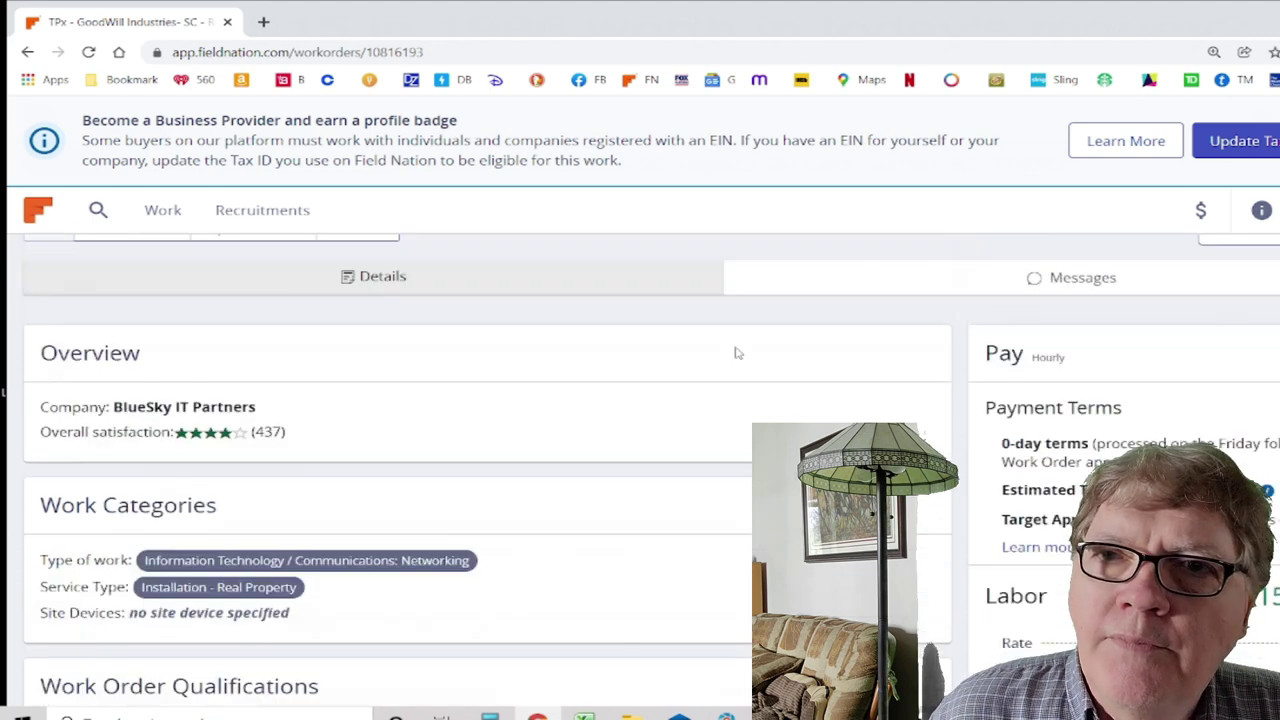
scroll(735, 354, "up", 1)
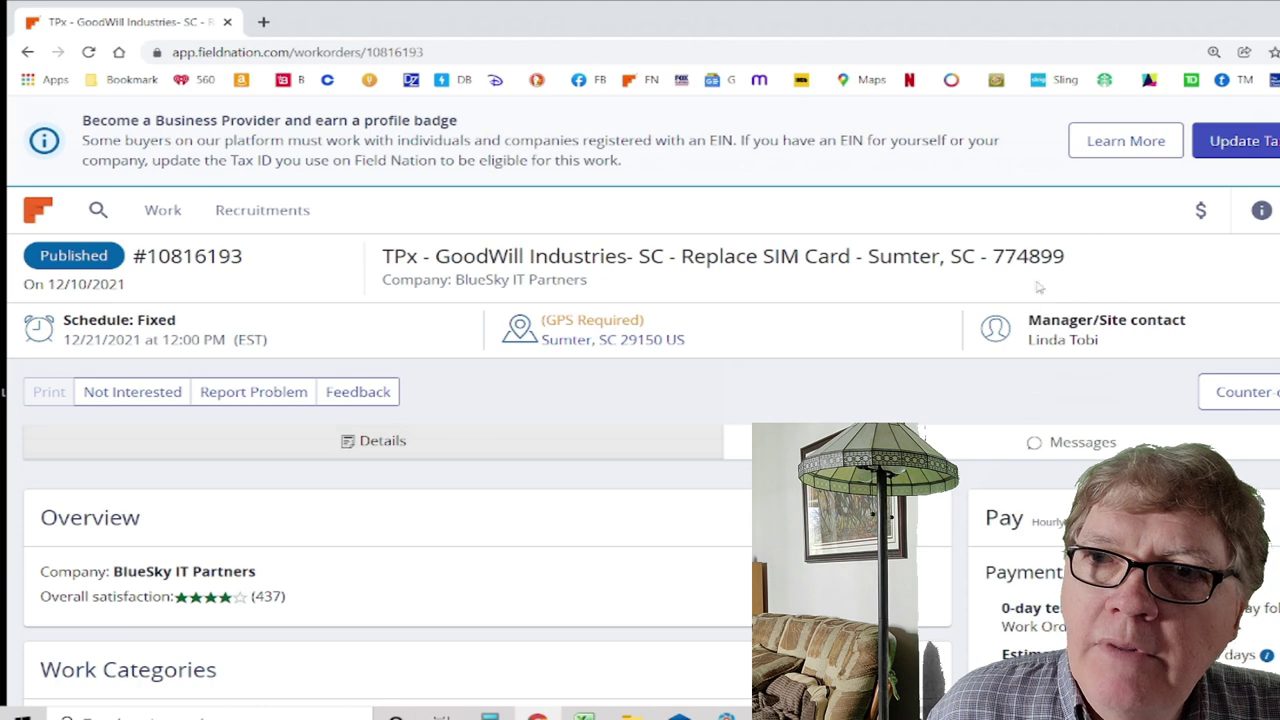
scroll(1040, 290, "down", 3)
scroll(1041, 311, "down", 1)
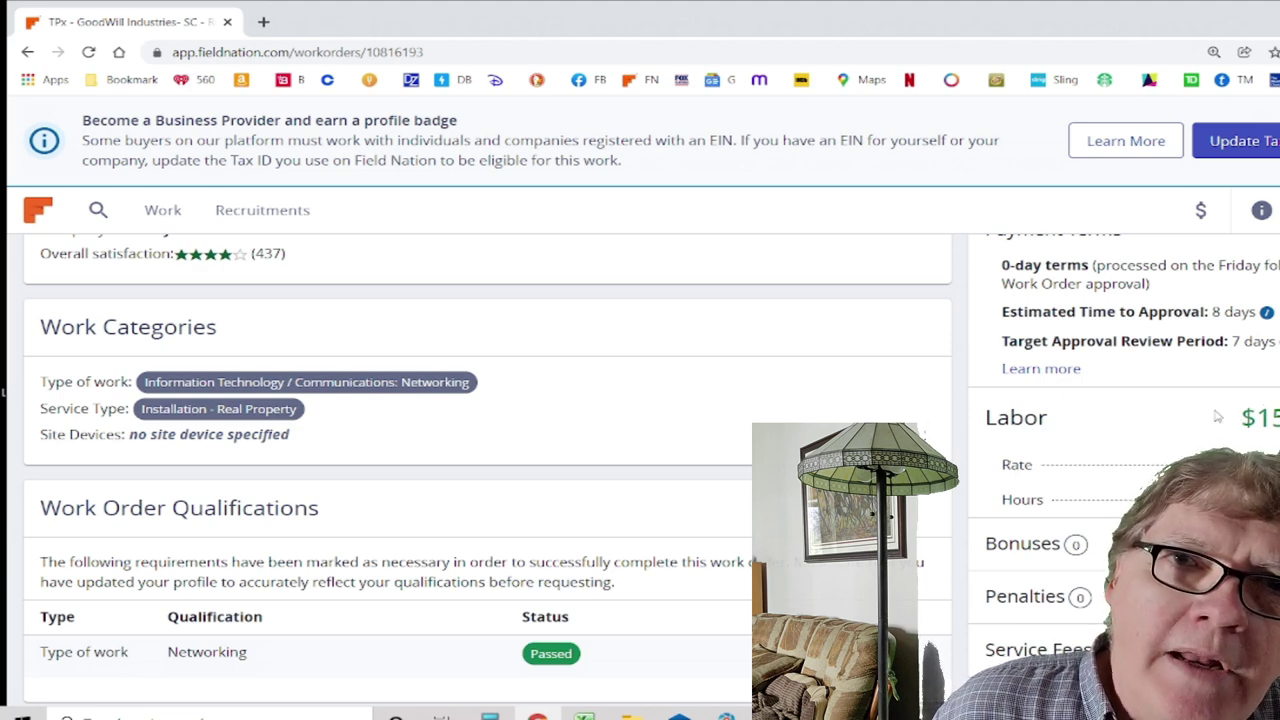
scroll(1218, 415, "down", 2)
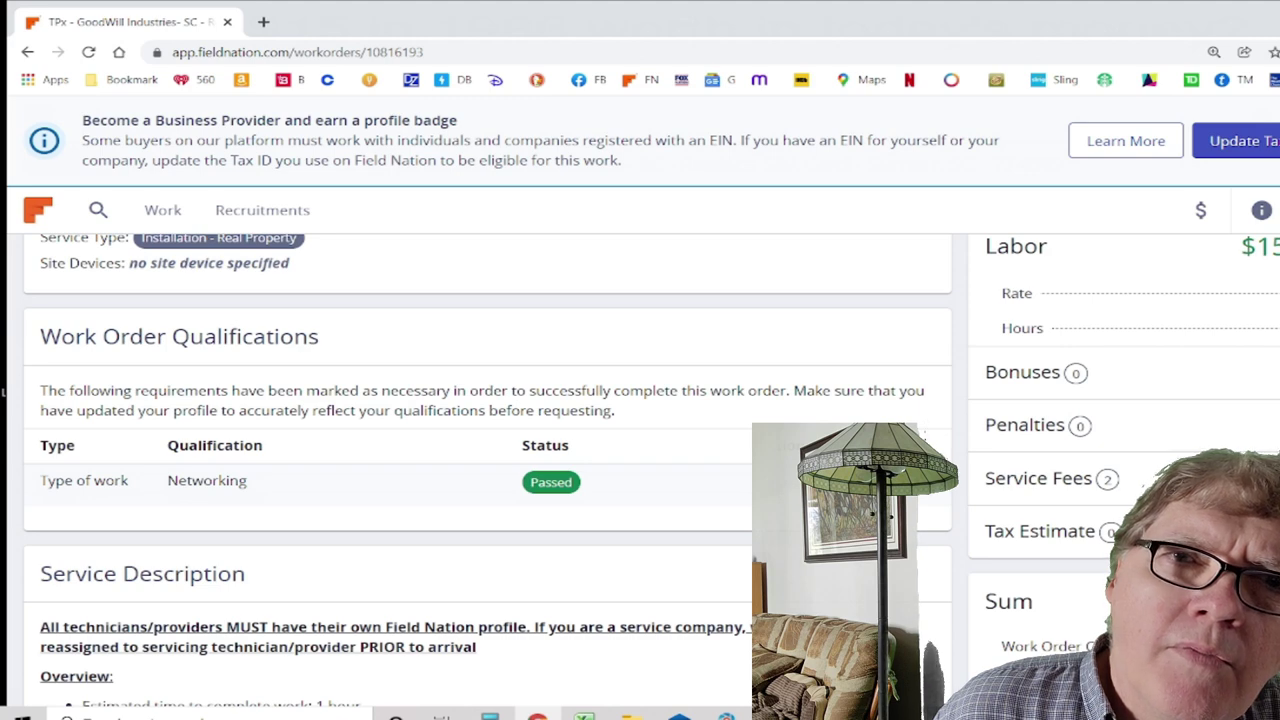
scroll(651, 469, "down", 2)
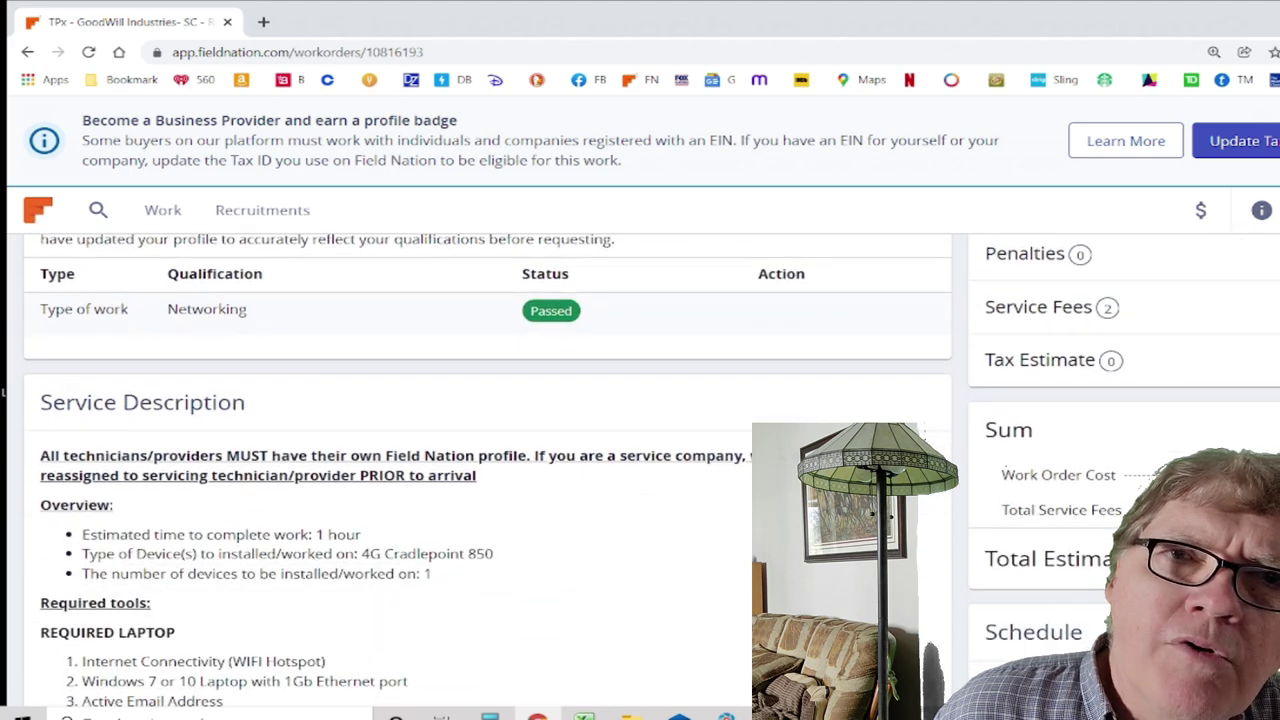
scroll(487, 470, "down", 2)
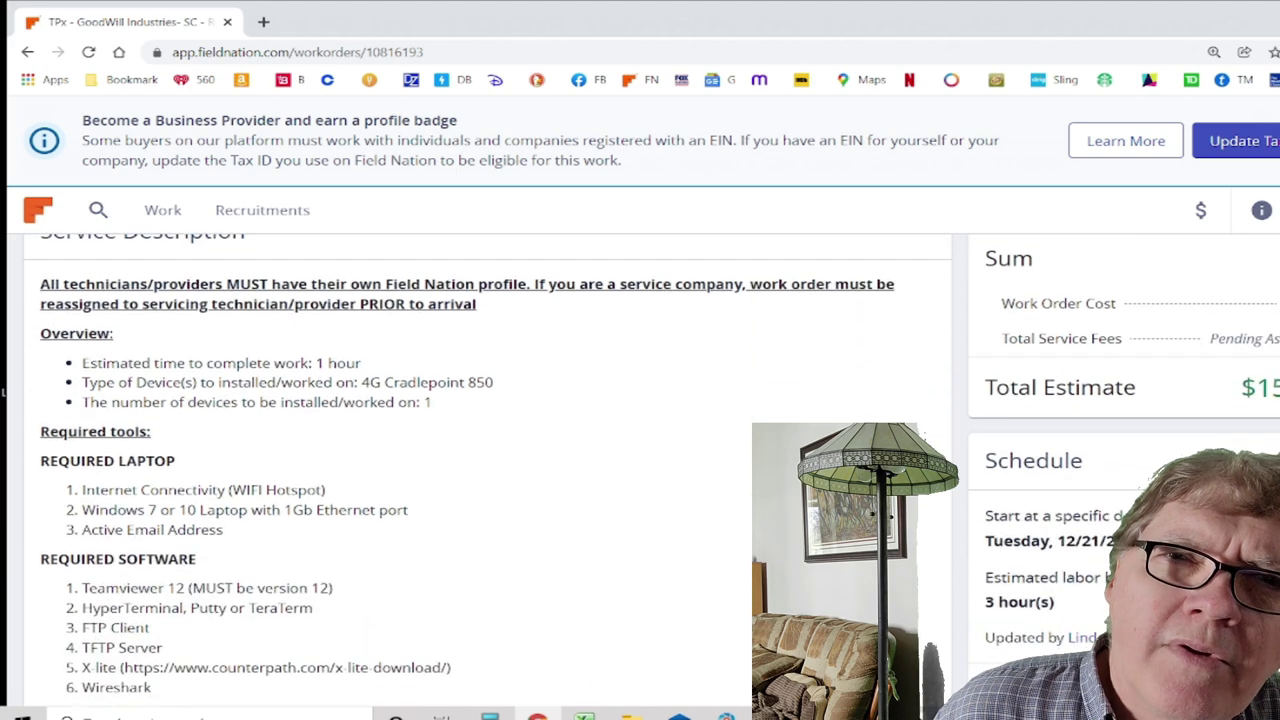
scroll(487, 470, "down", 2)
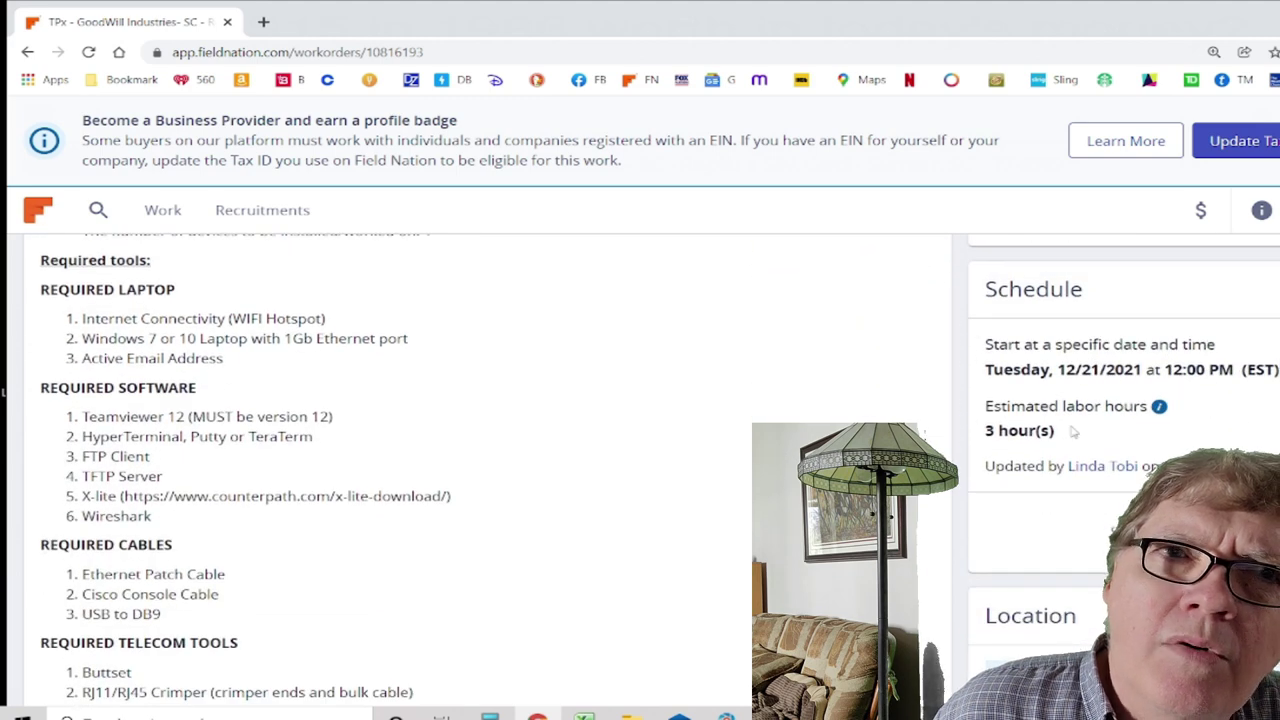
scroll(1072, 430, "up", 15)
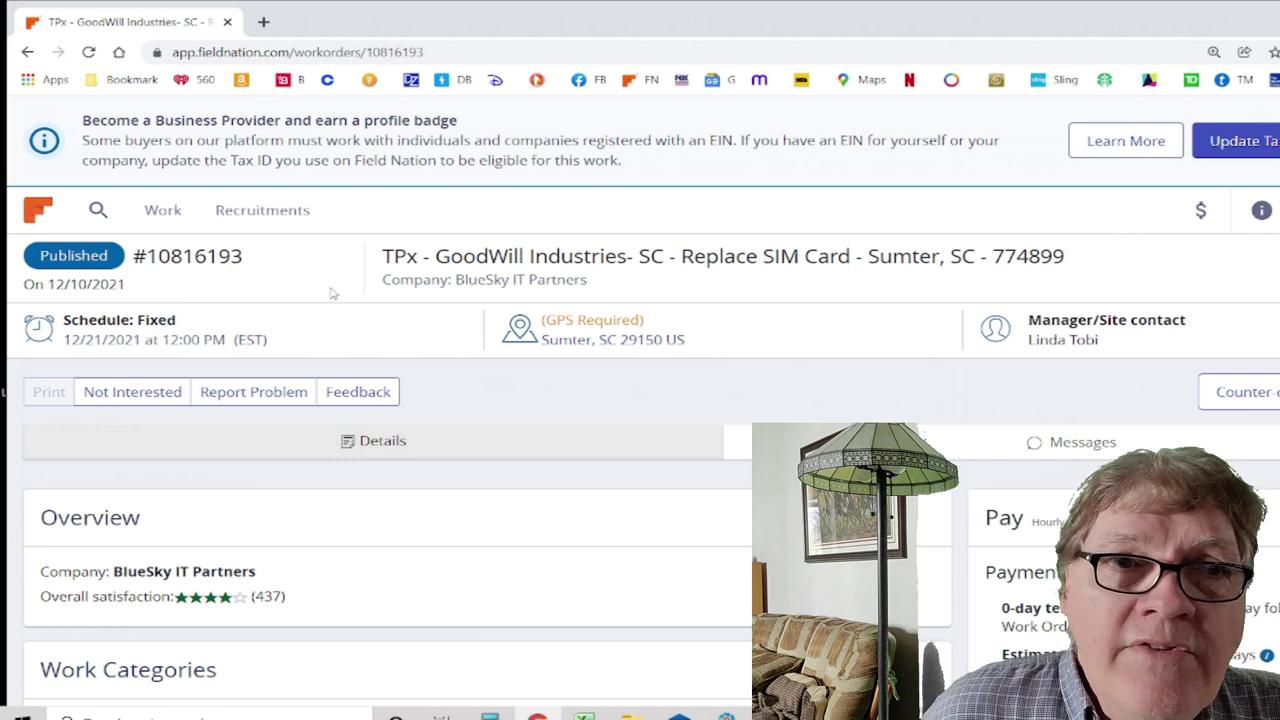
Examine the work order's qualifications, service overview, penalties and service fees, ending back at the title and schedule
scroll(380, 265, "down", 3)
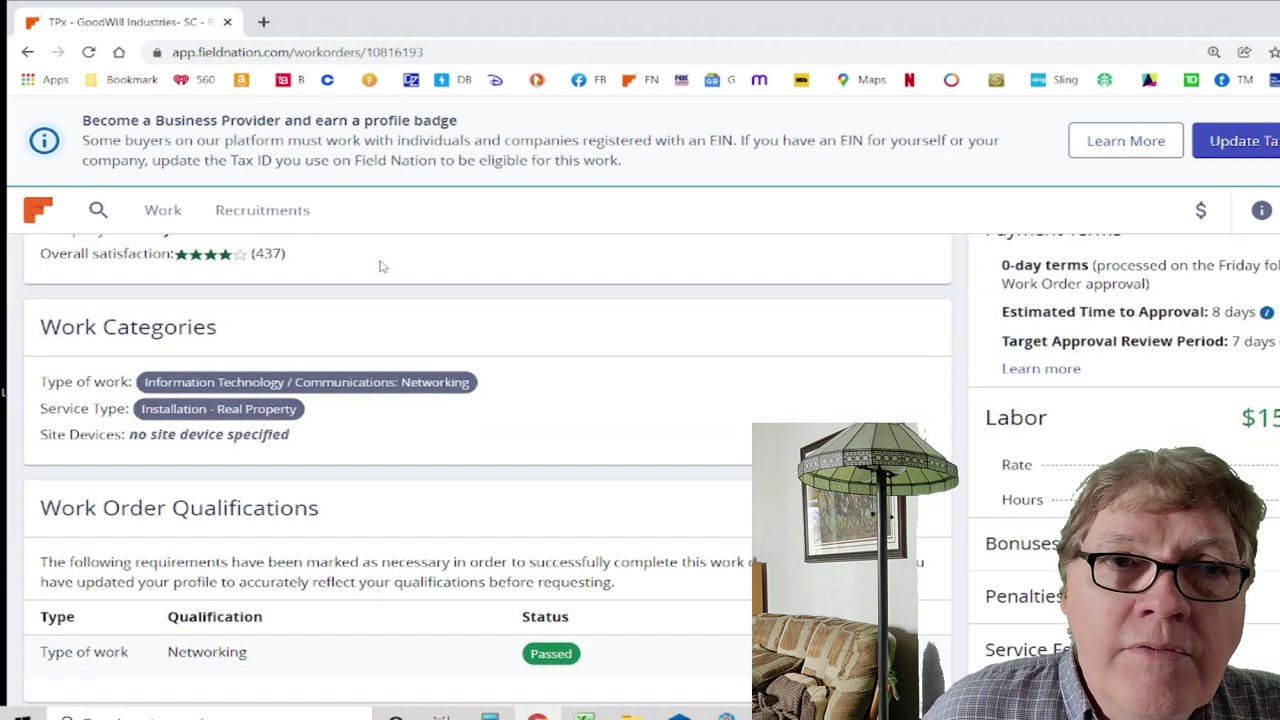
scroll(380, 265, "down", 1)
scroll(380, 265, "down", 3)
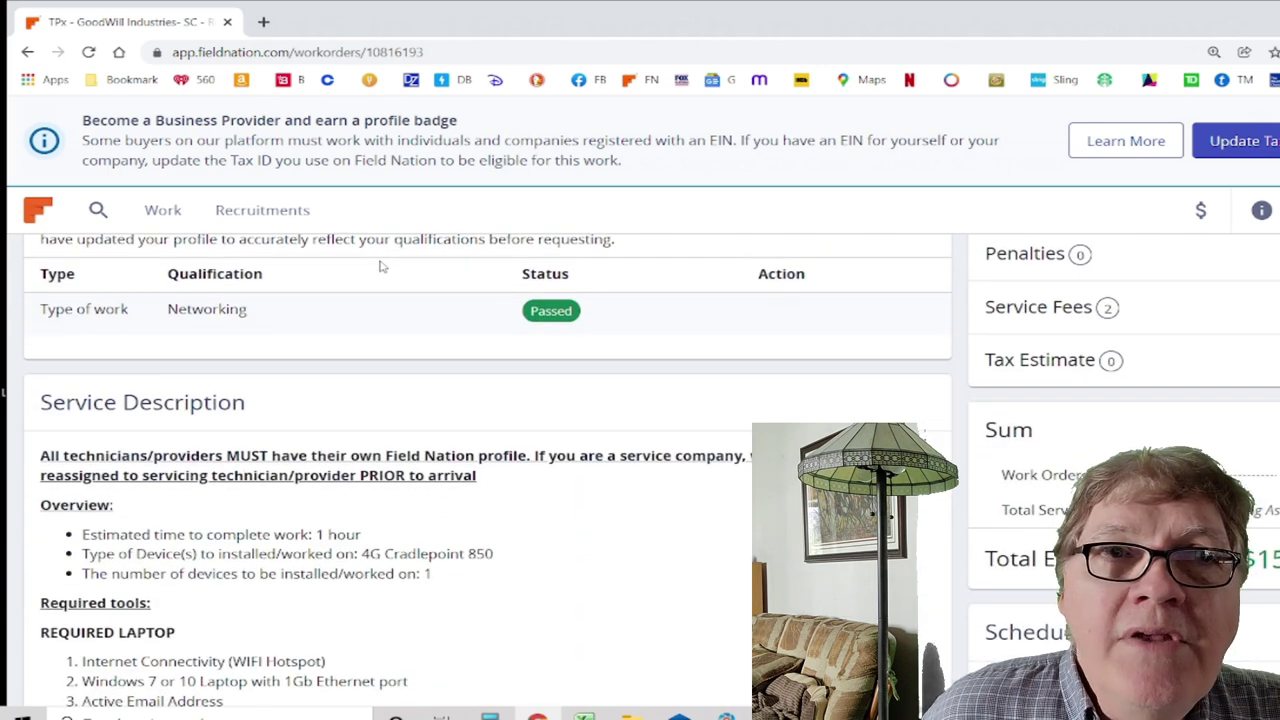
scroll(380, 265, "down", 1)
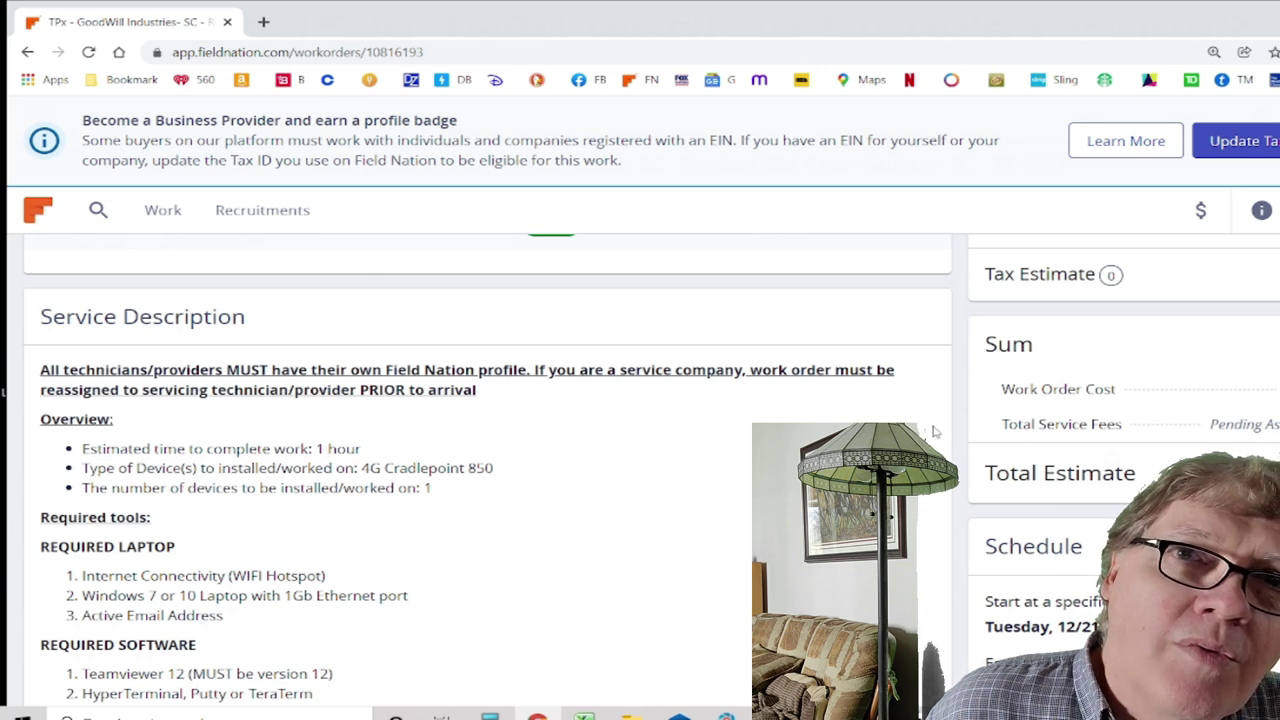
scroll(1202, 430, "down", 1)
scroll(1202, 430, "up", 4)
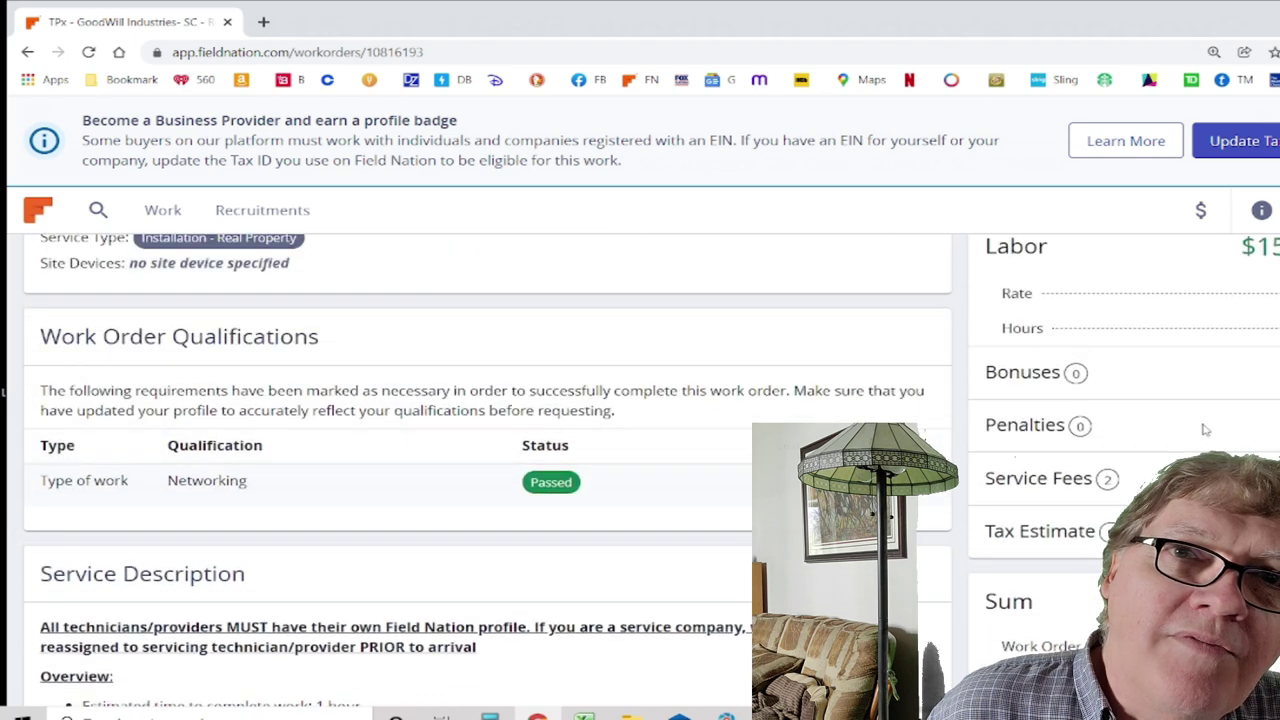
scroll(1205, 430, "up", 1)
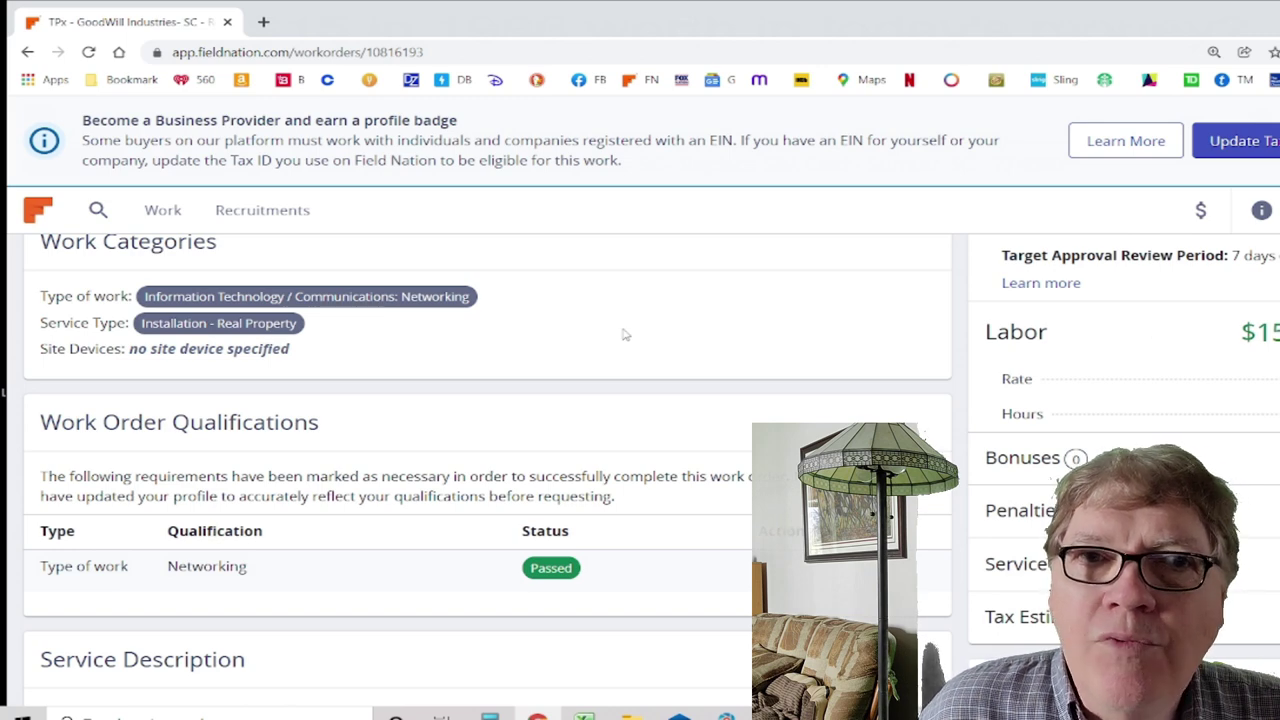
scroll(576, 338, "down", 1)
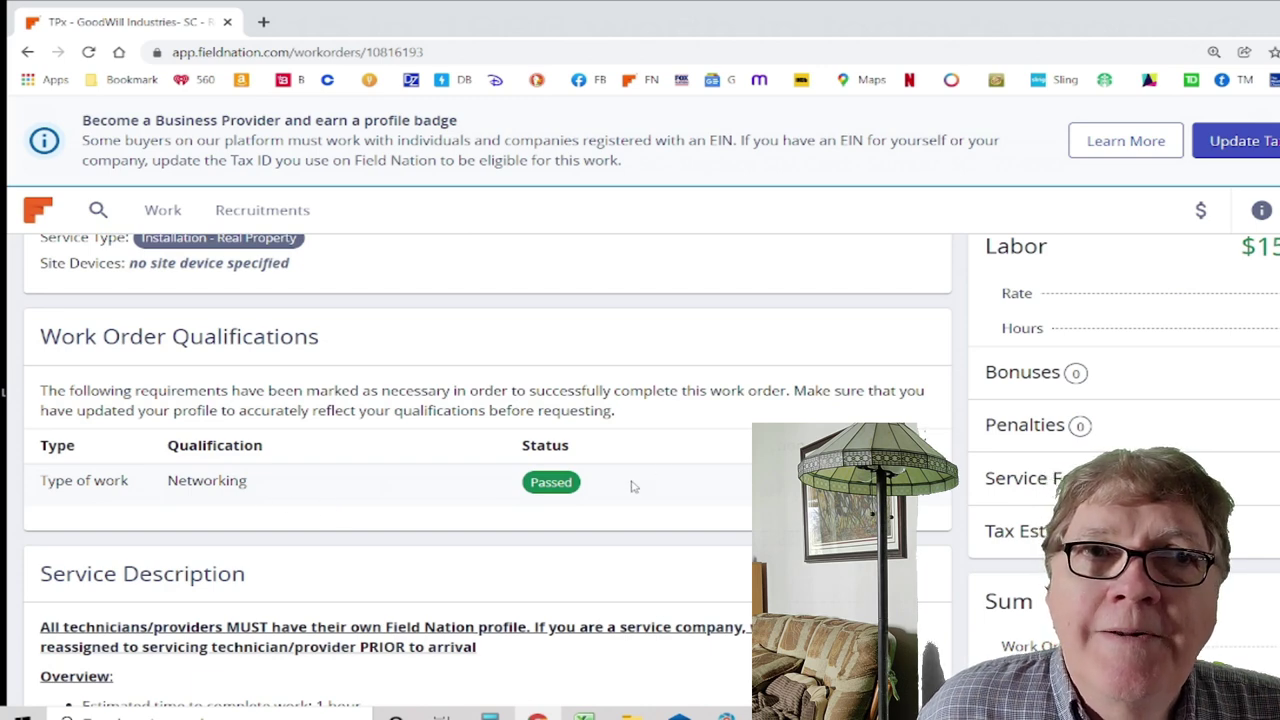
scroll(631, 486, "up", 2)
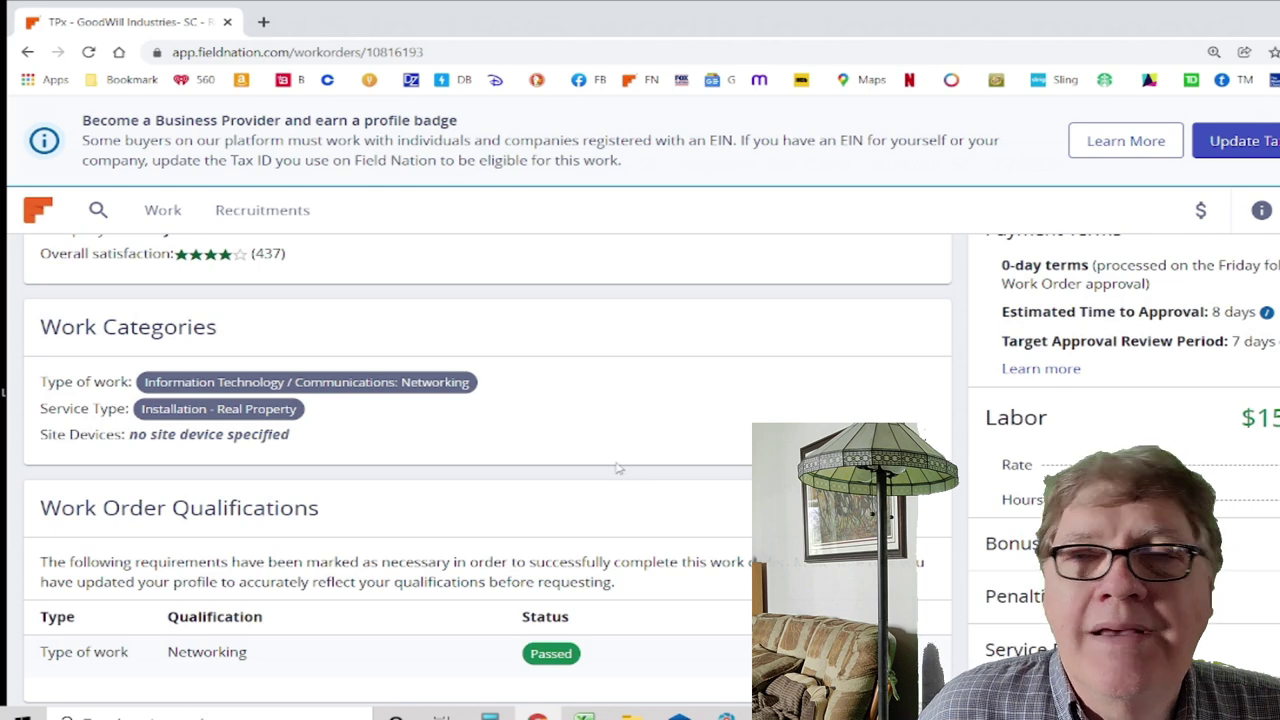
scroll(437, 458, "up", 3)
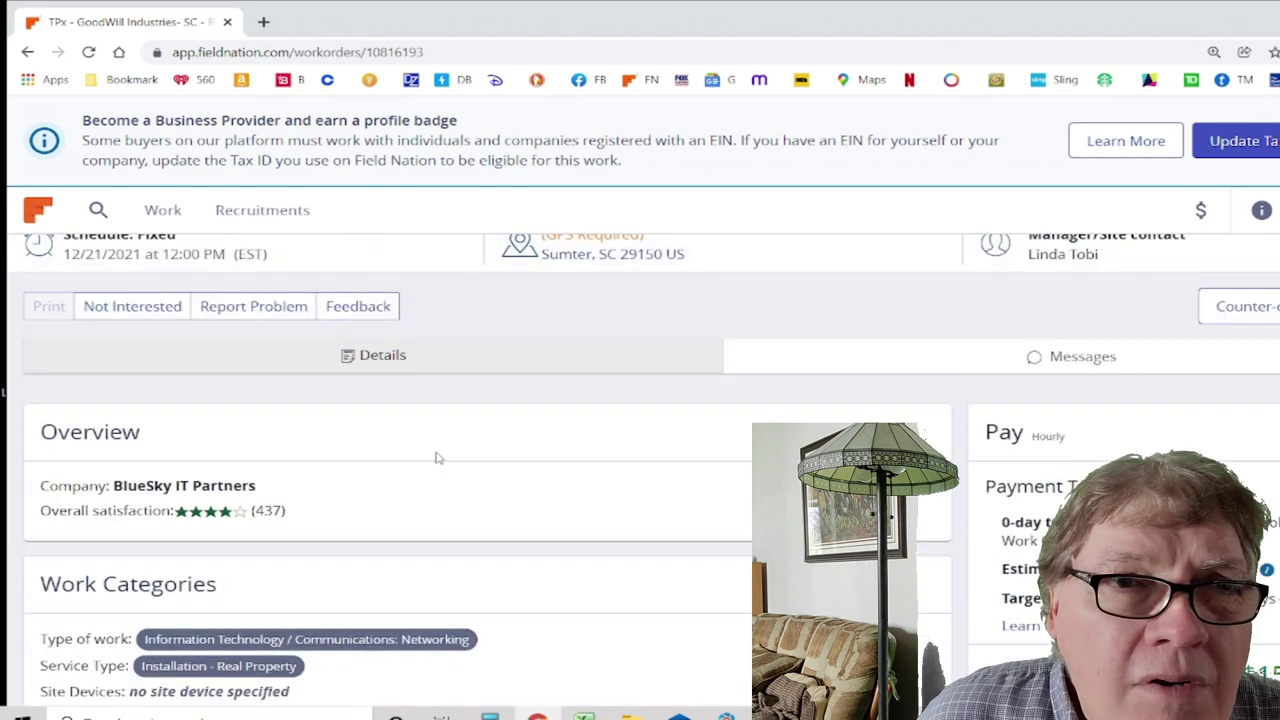
scroll(437, 458, "up", 1)
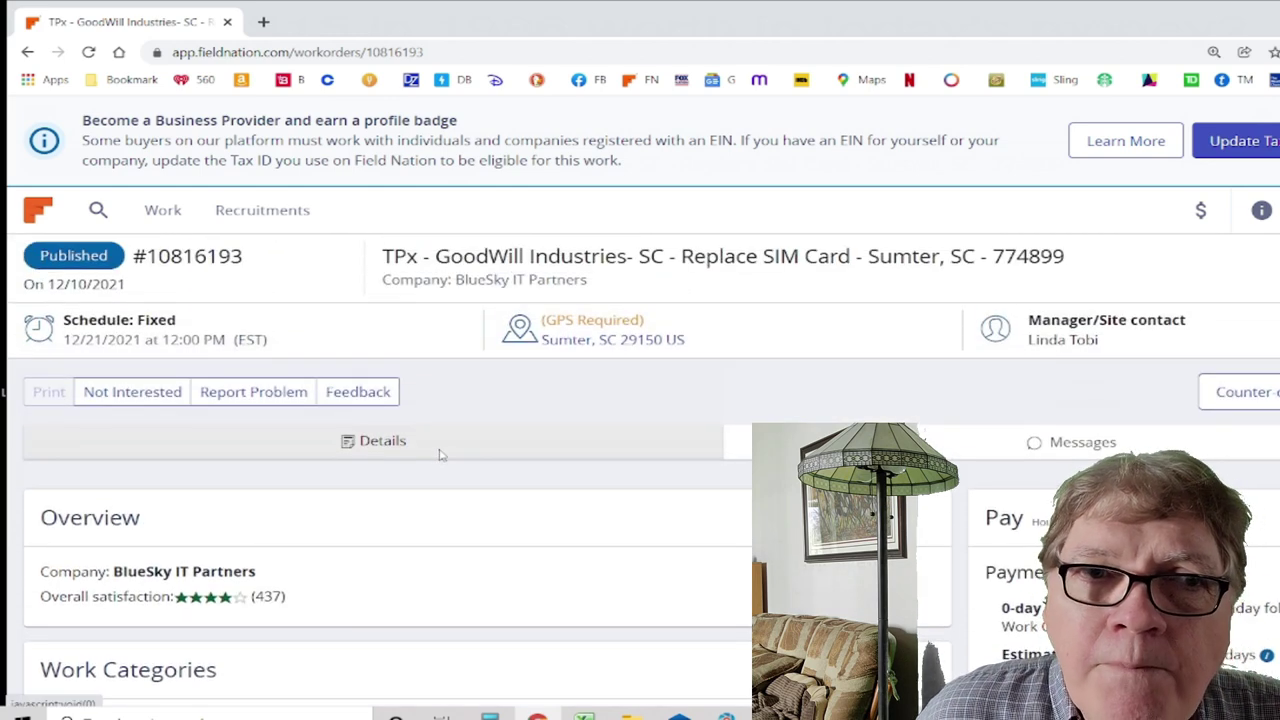
Copy the device name "4G Cradlepoint 850" from the overview in the Service Description
scroll(440, 487, "down", 4)
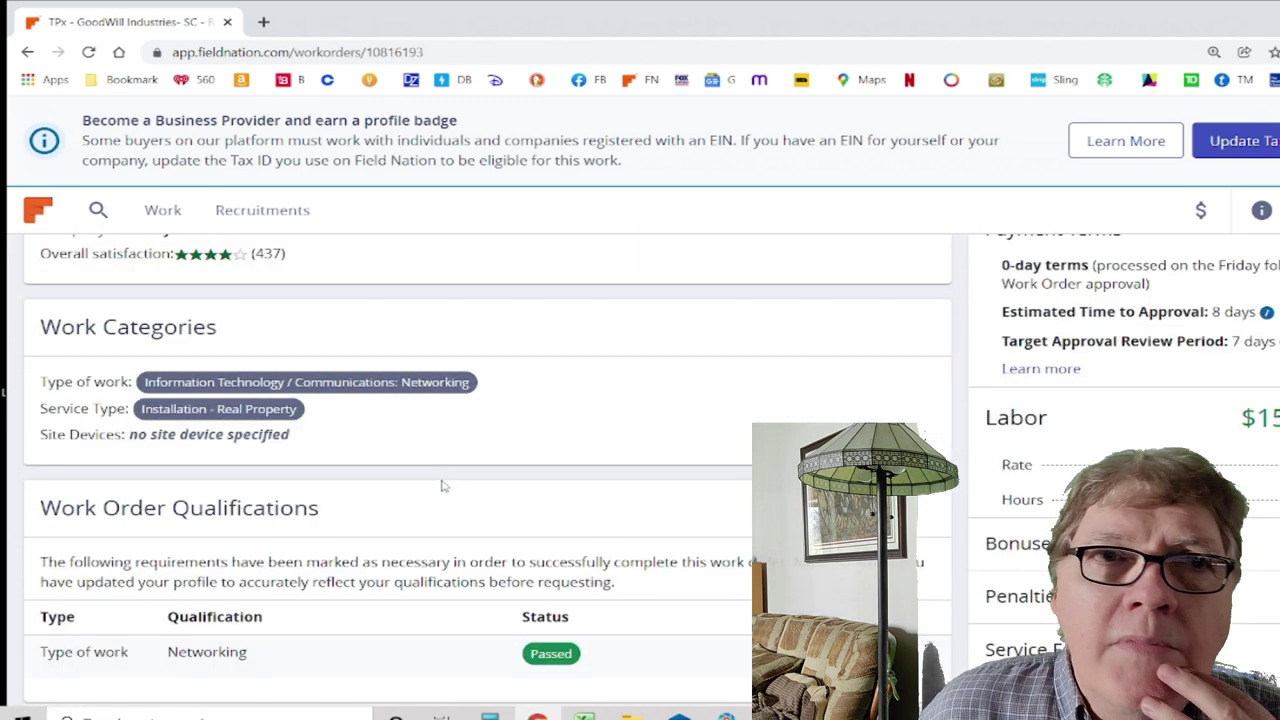
scroll(449, 537, "down", 5)
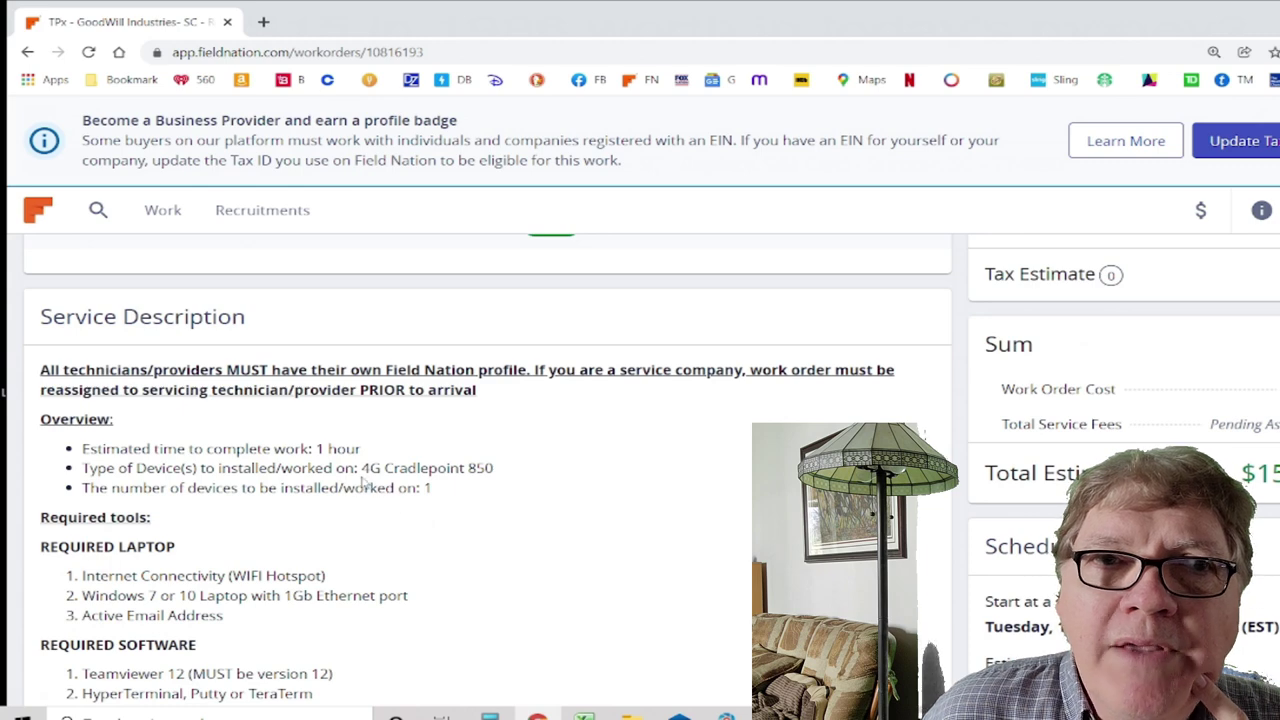
left_click_drag(363, 470, 497, 468)
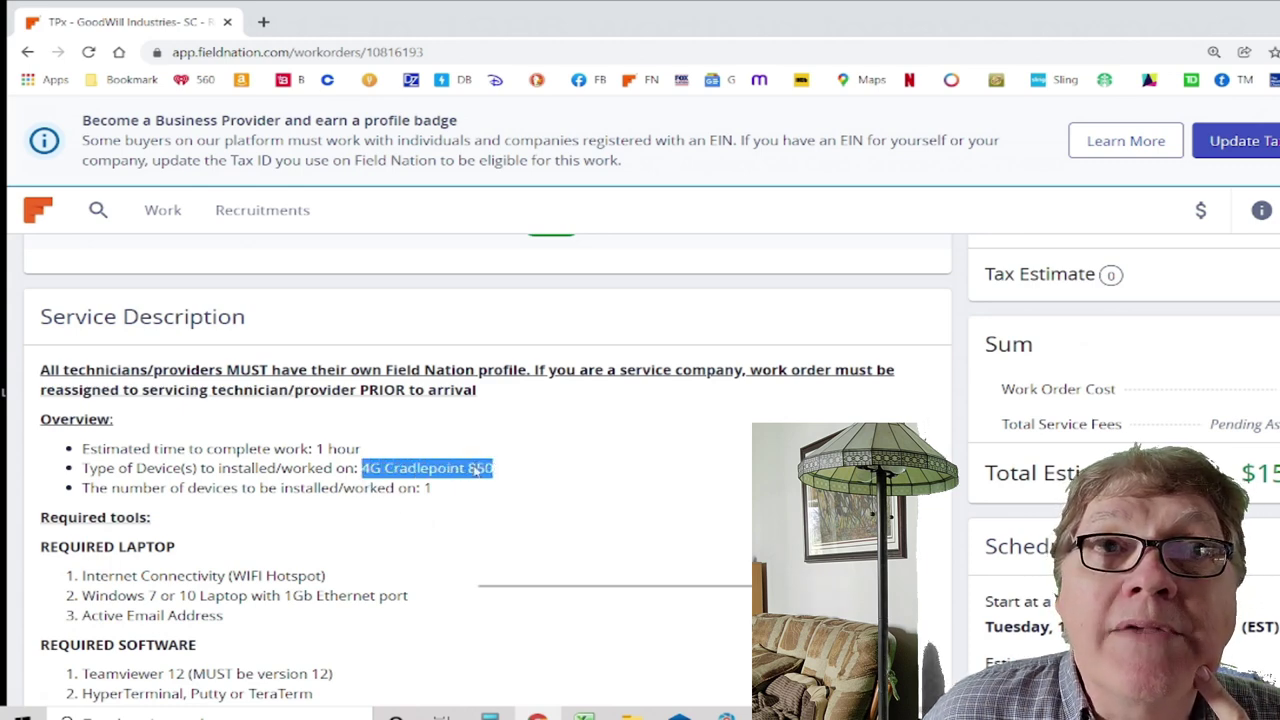
right_click(497, 470)
left_click(515, 480)
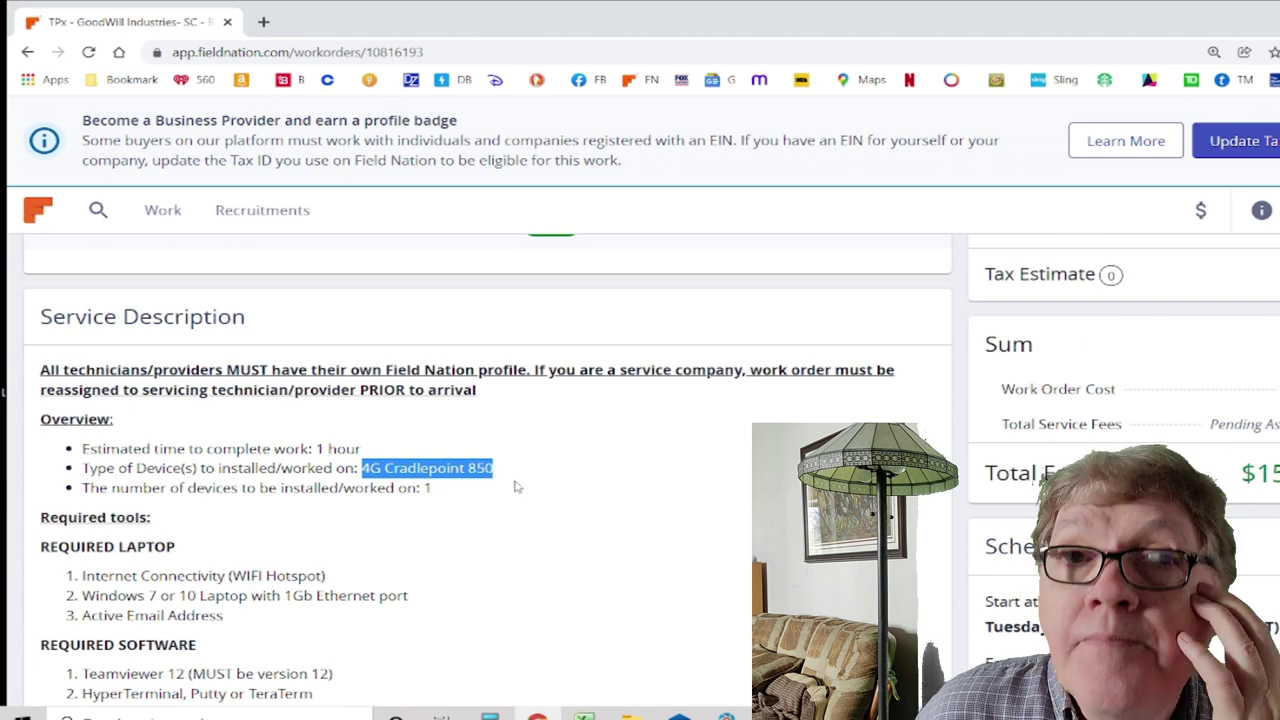
Search DuckDuckGo for the copied device name "4G Cradlepoint 850" in a new browser tab
left_click(264, 22)
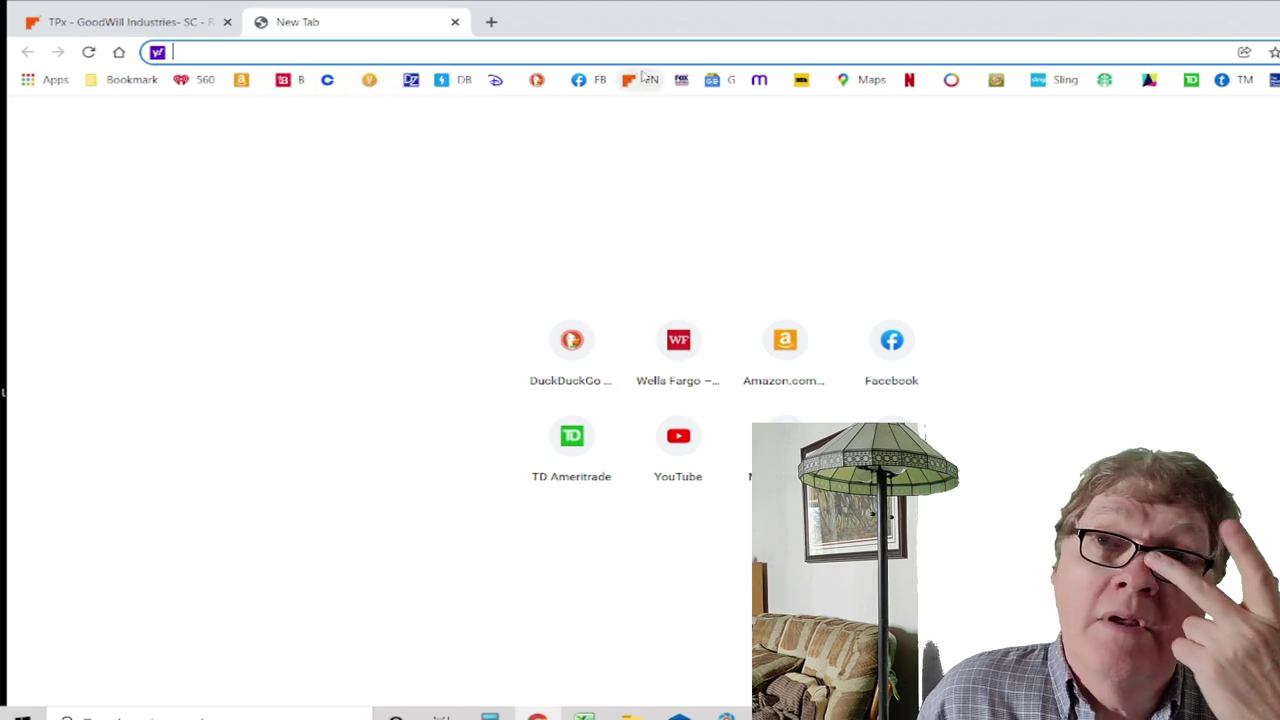
left_click(537, 80)
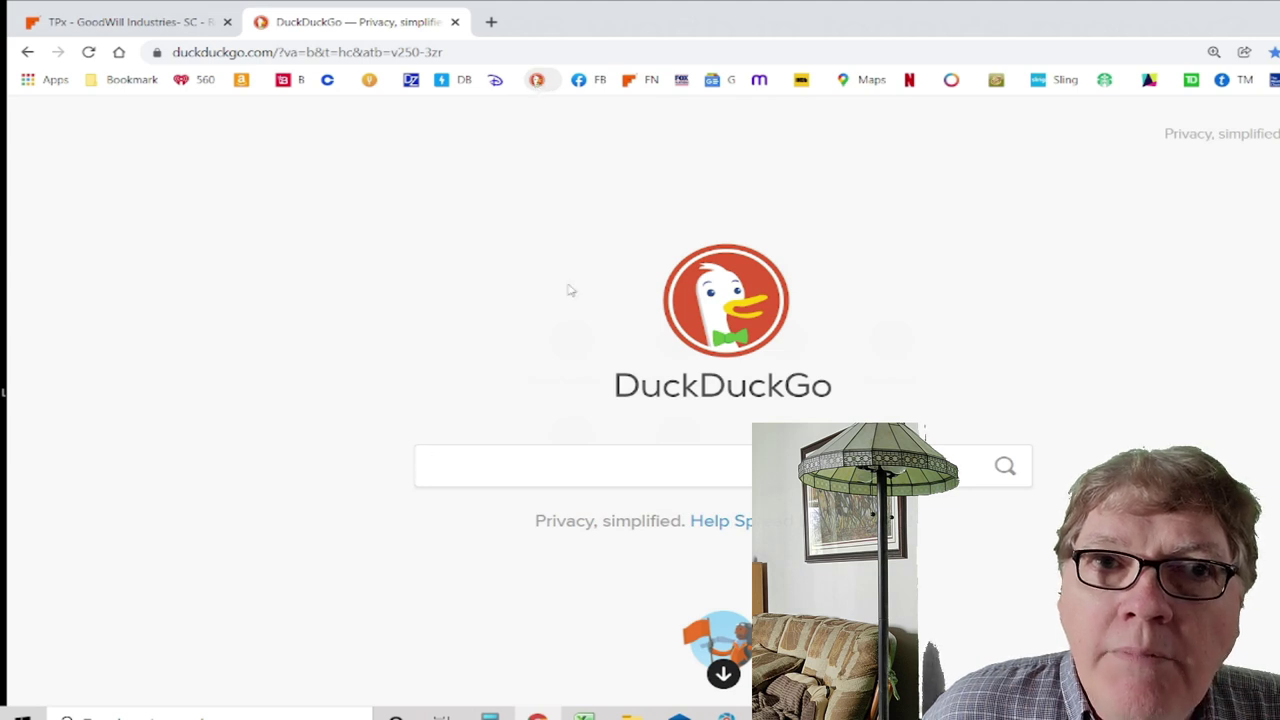
right_click(590, 468)
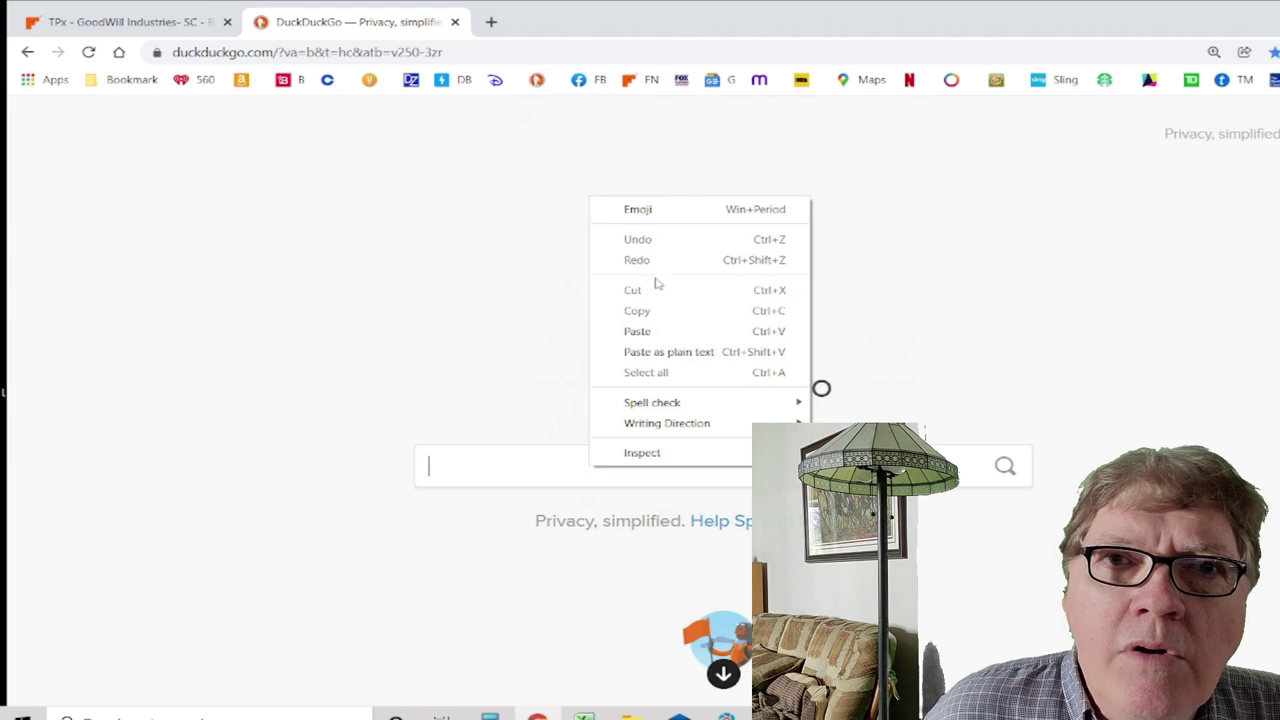
left_click(655, 331)
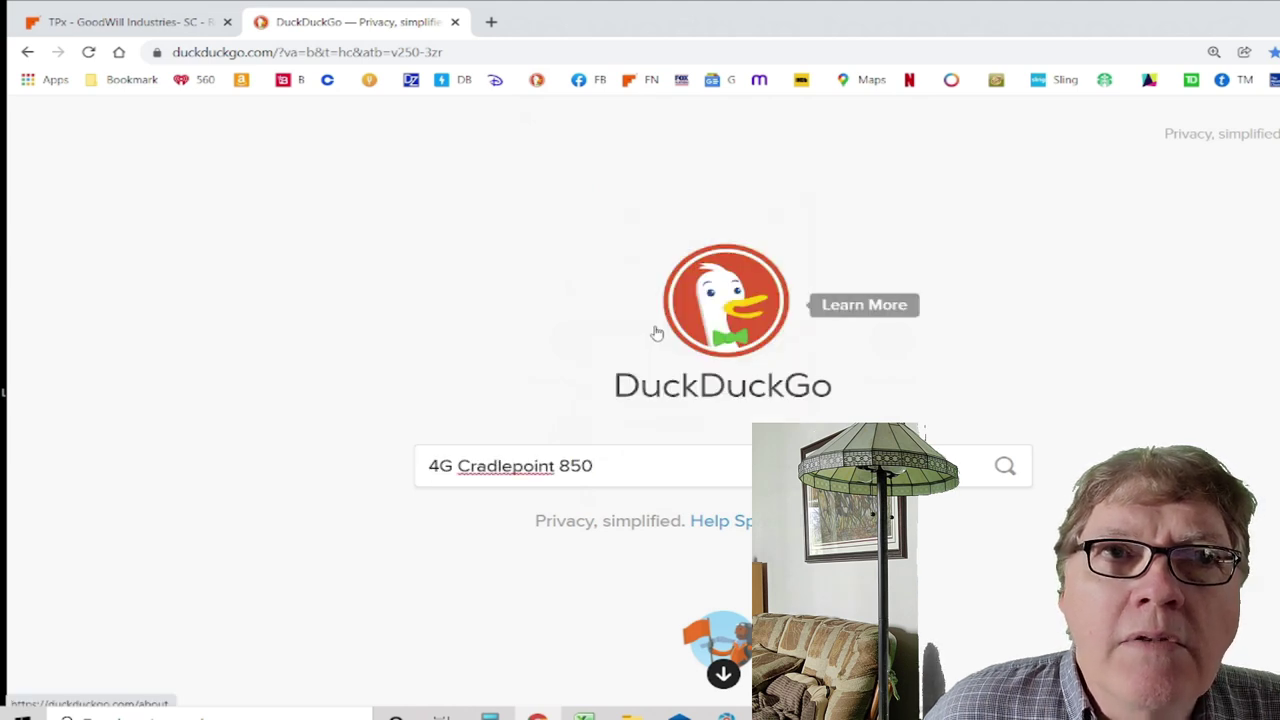
left_click(1014, 476)
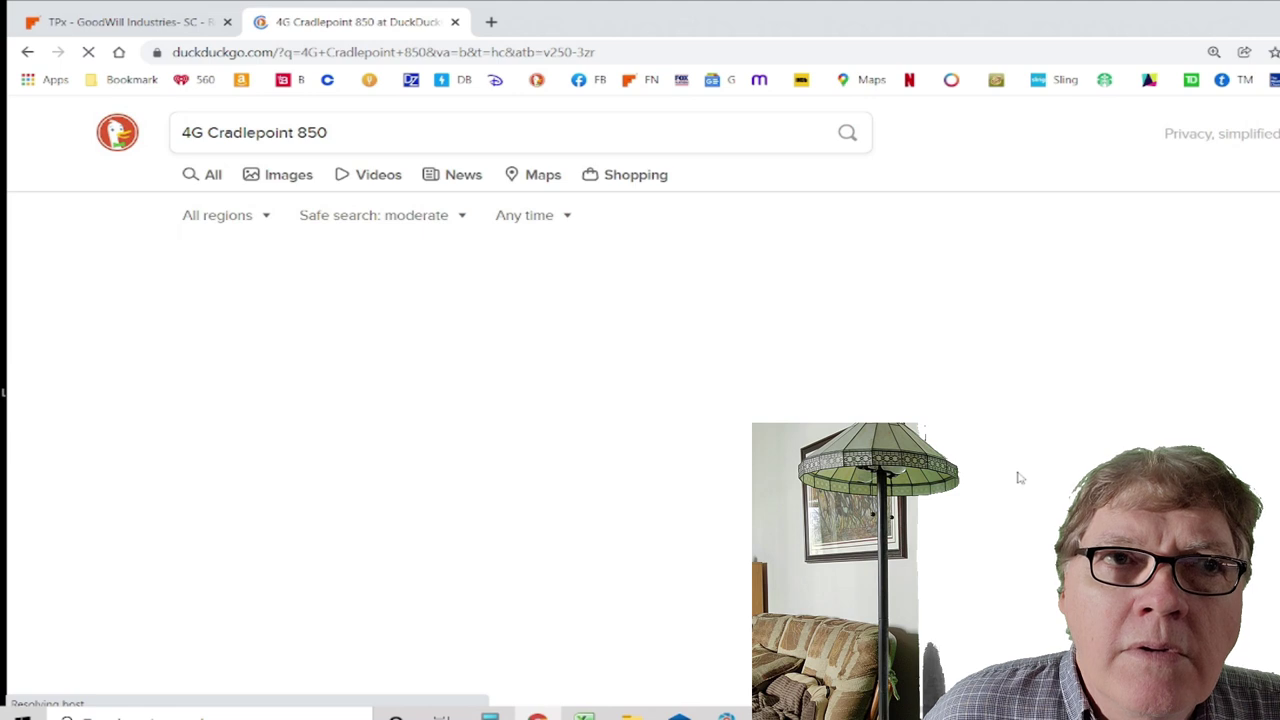
Show the image results for the device, view the first CradlePoint CBA850LPE-AT picture enlarged, and close the preview
left_click(295, 176)
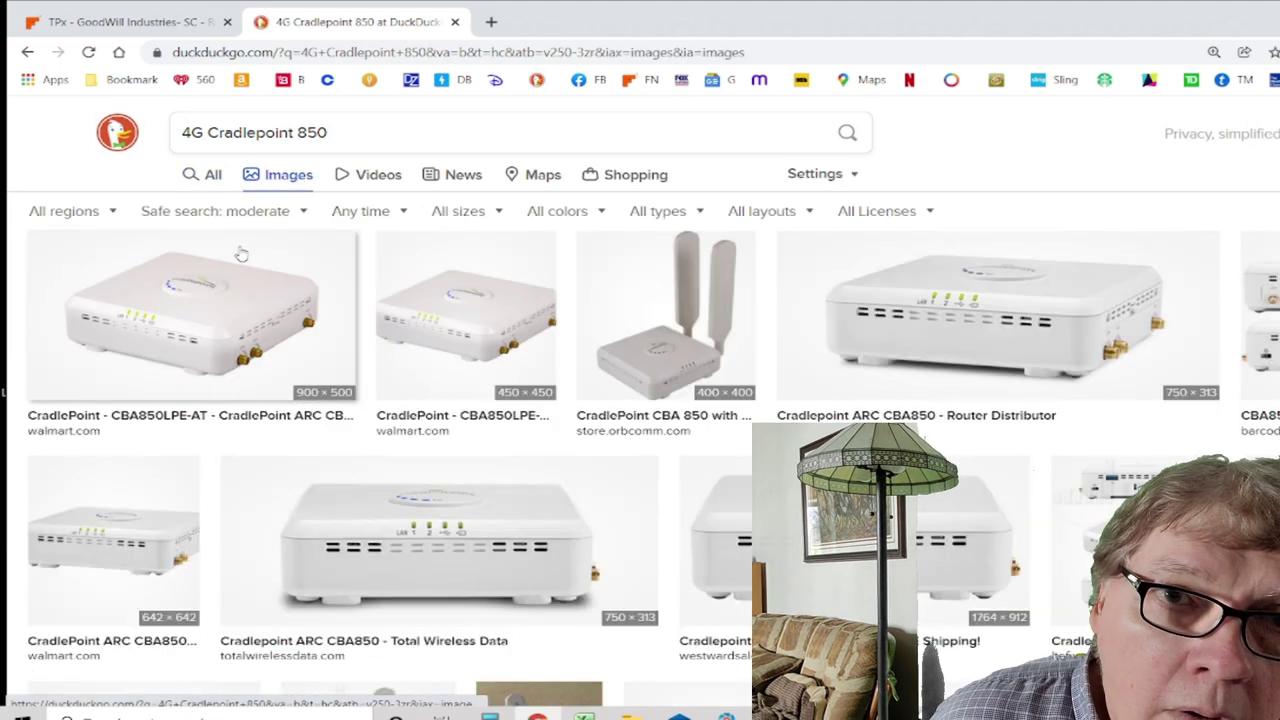
left_click(220, 280)
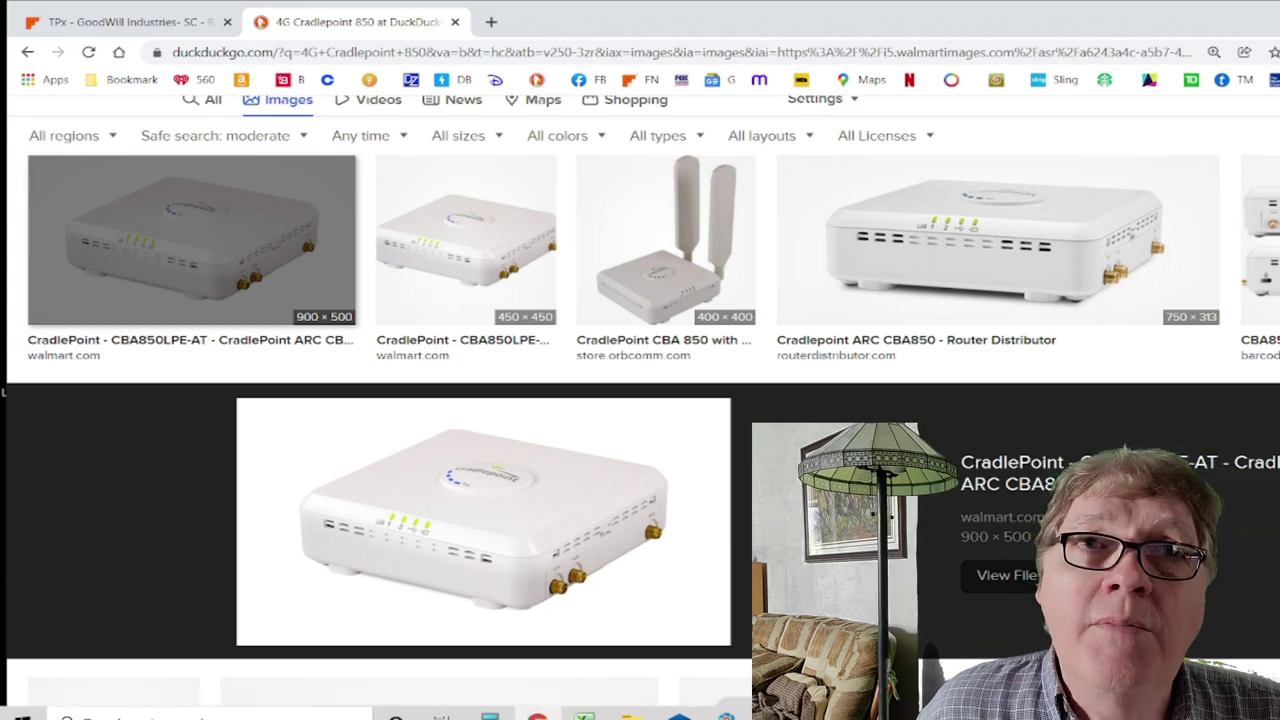
key("Escape")
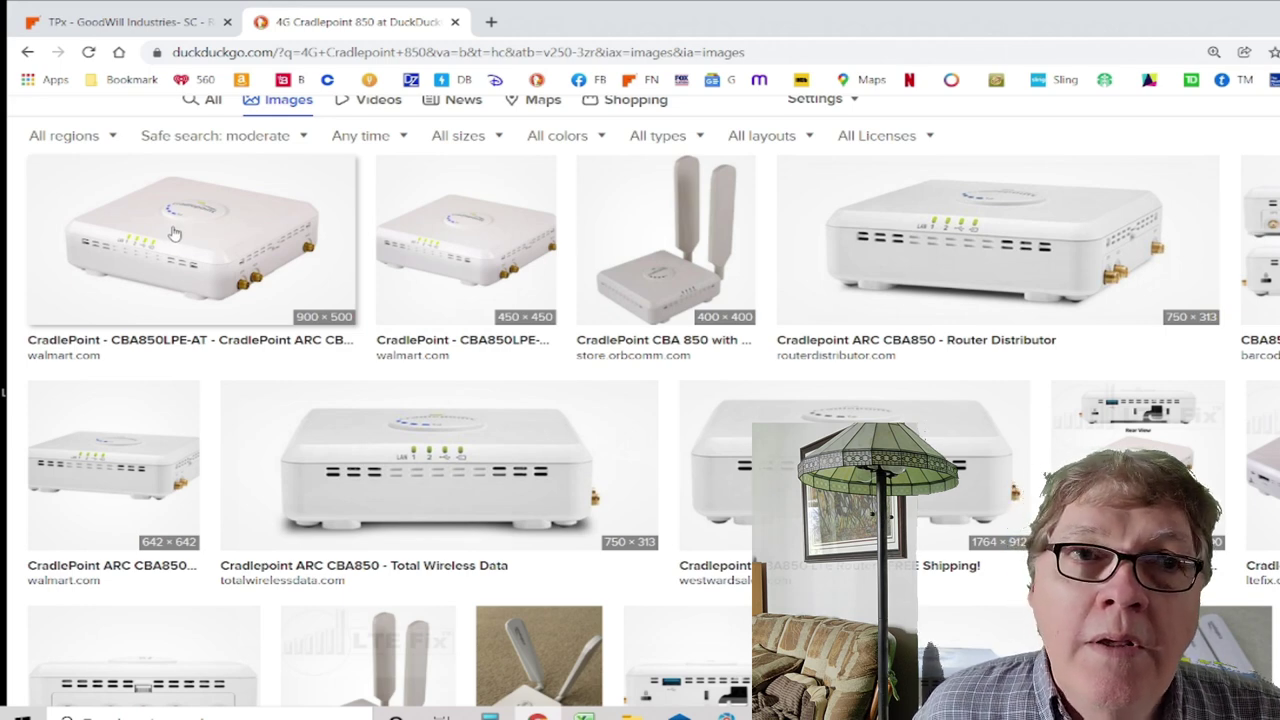
Return to the GoodWill work order, review its required tools and picture deliverables, and go back to its header
left_click(175, 22)
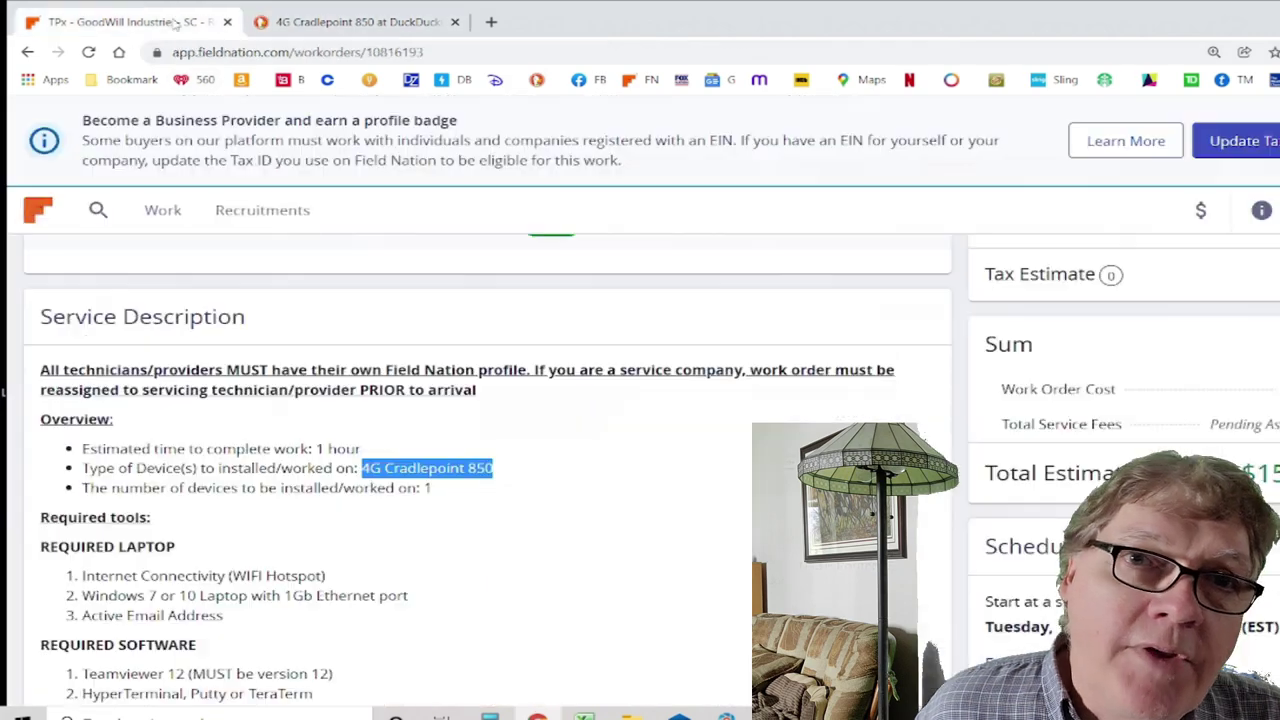
left_click(588, 525)
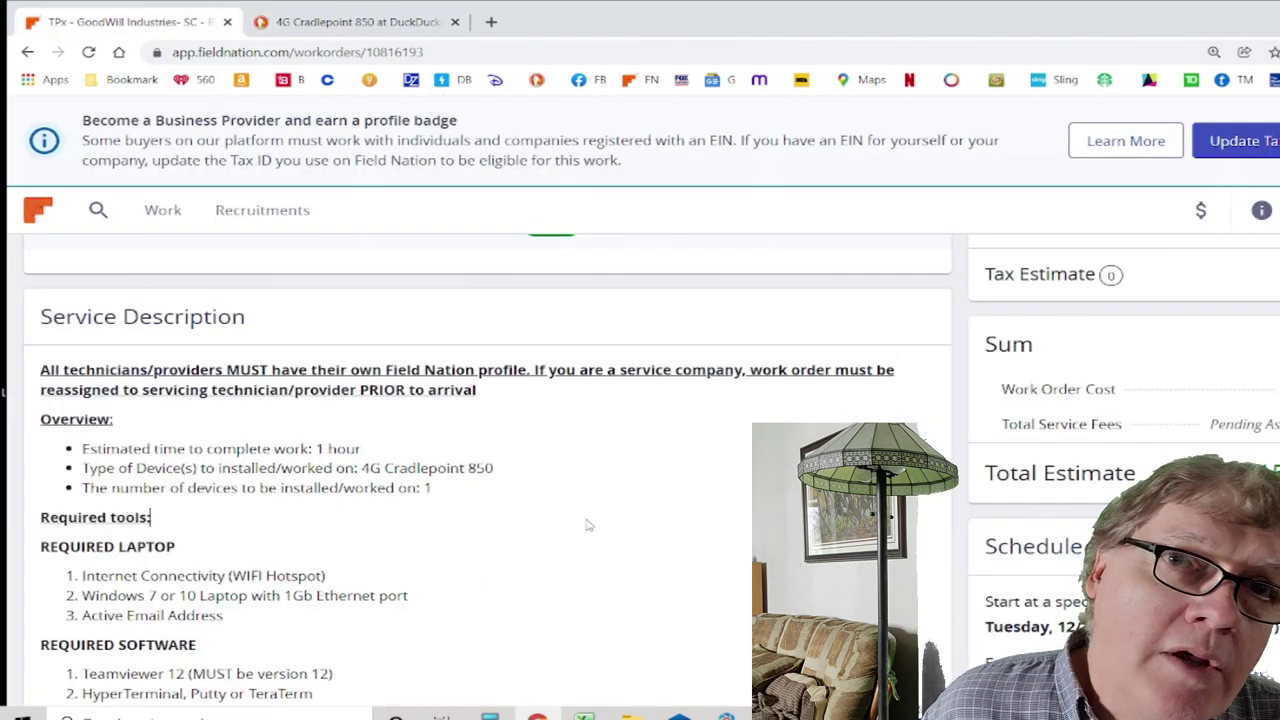
scroll(588, 525, "down", 3)
scroll(588, 525, "down", 3)
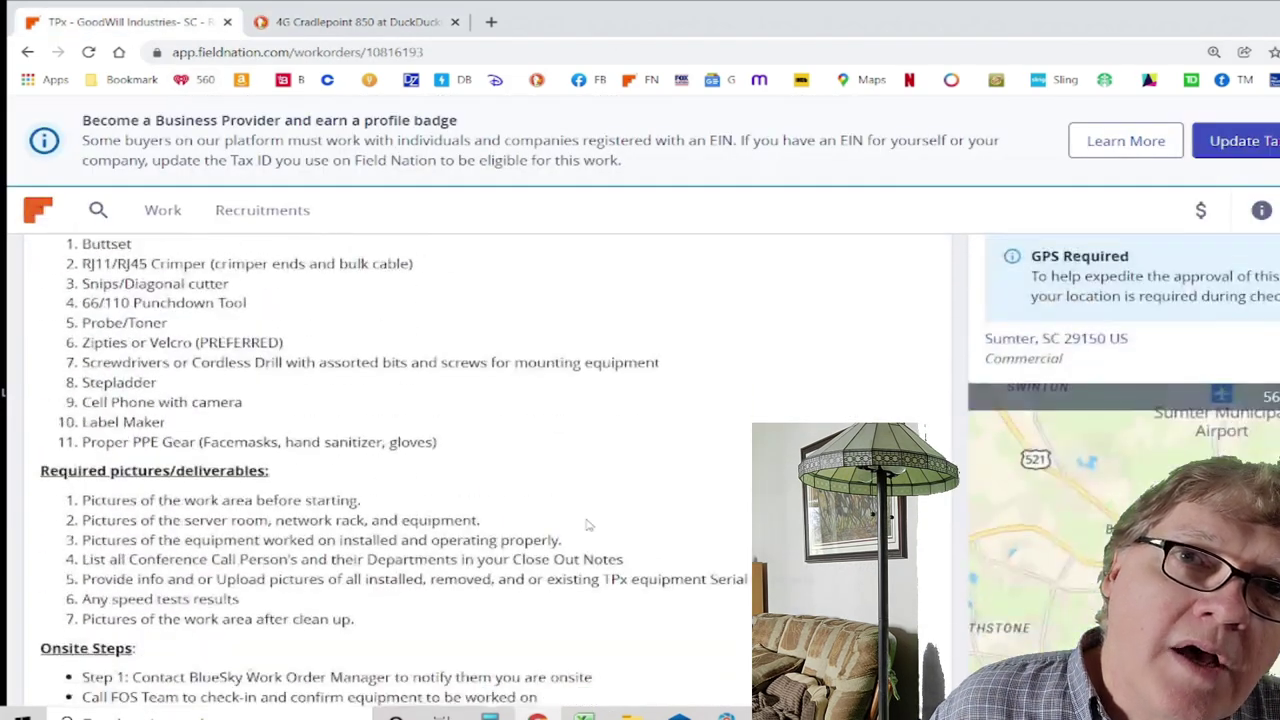
scroll(588, 525, "down", 1)
scroll(590, 523, "up", 1)
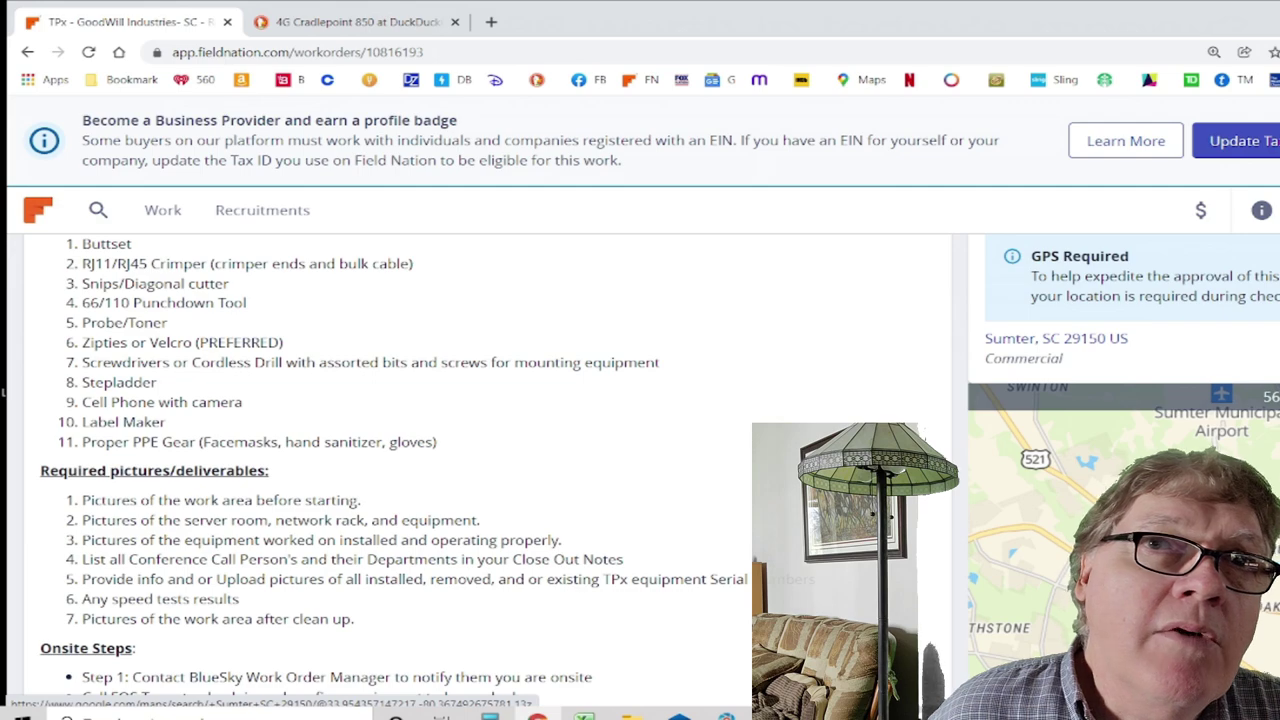
scroll(480, 450, "up", 12)
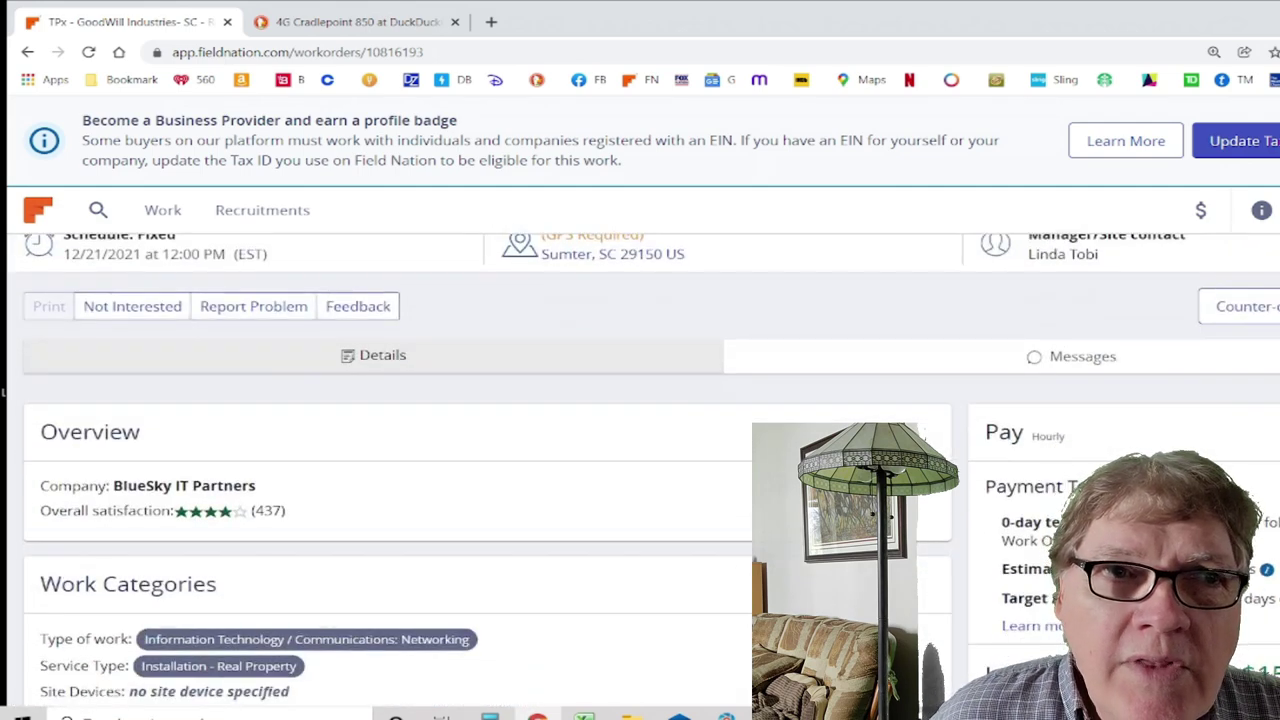
scroll(655, 365, "up", 1)
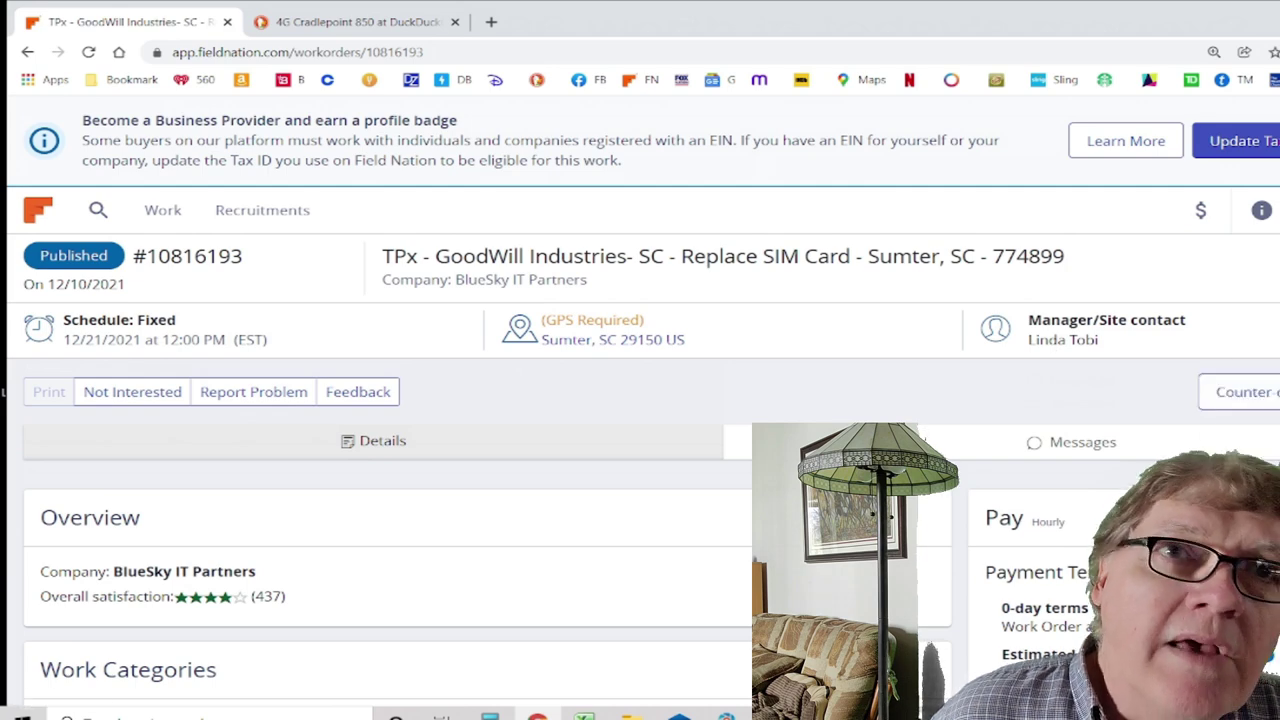
Start a counter offer on the GoodWill work order with an added expense categorized as Travel Expense, and close the form unsent
left_click(1262, 394)
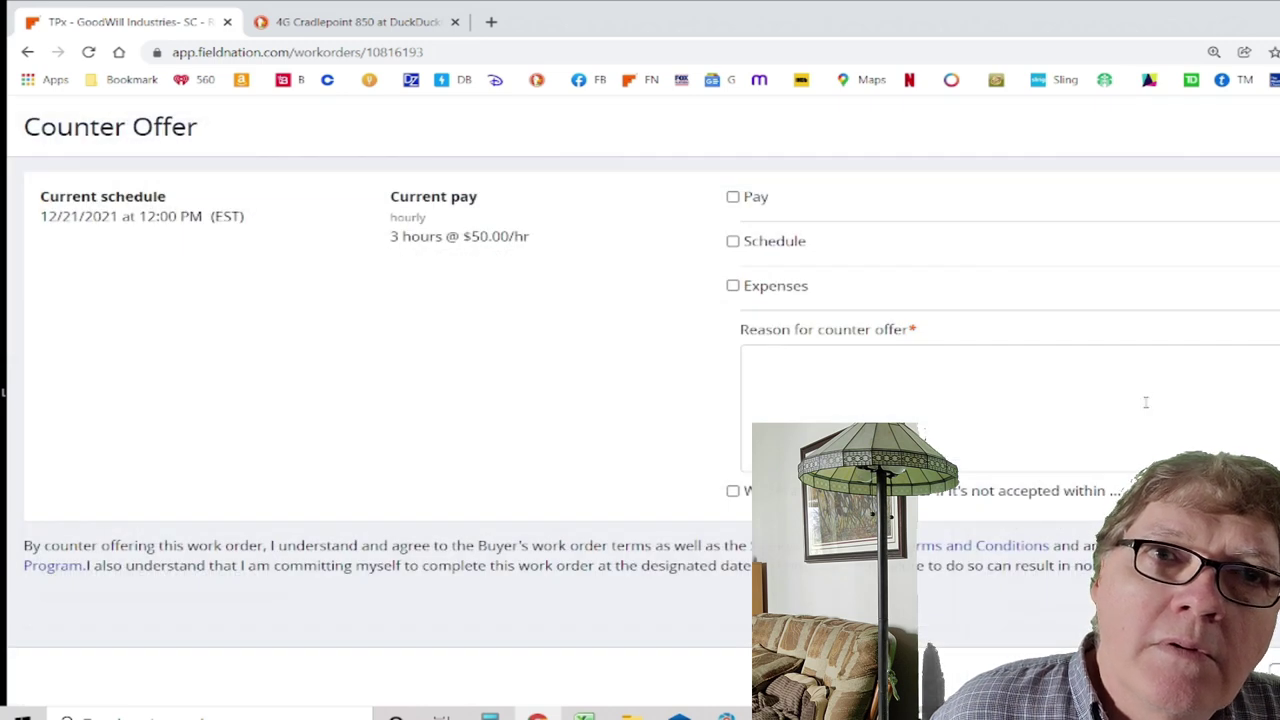
left_click(733, 286)
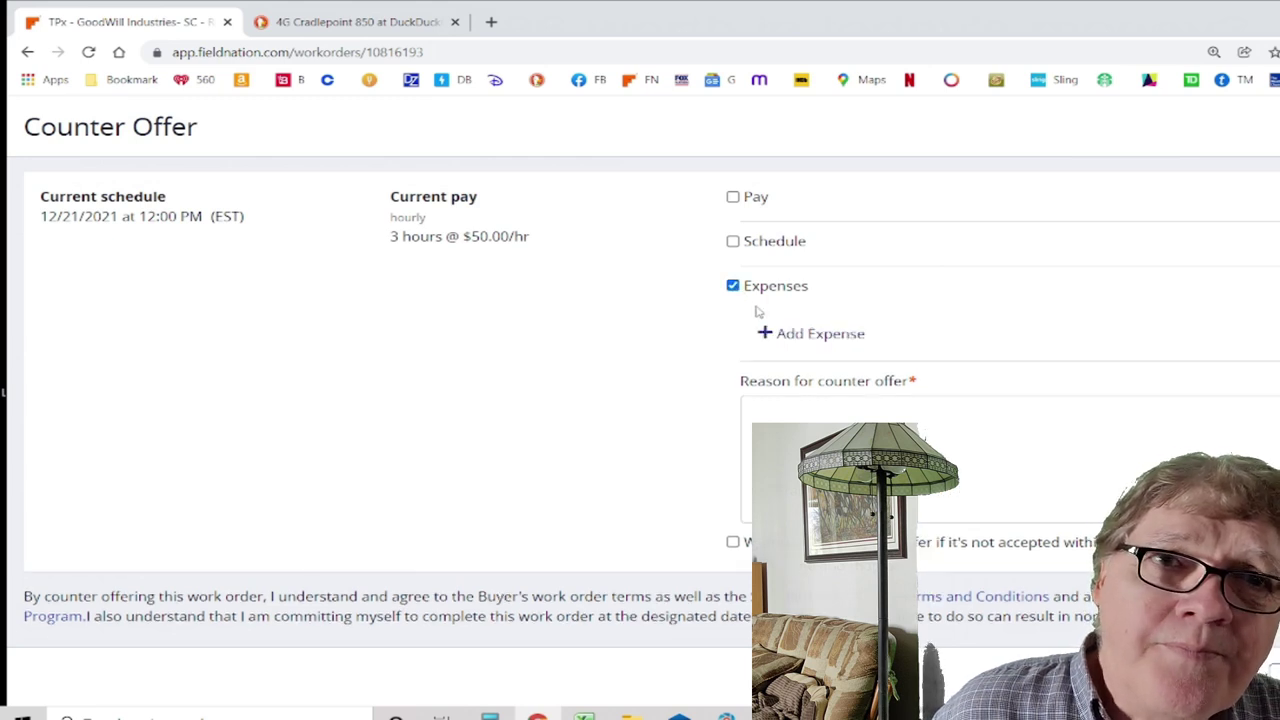
left_click(796, 343)
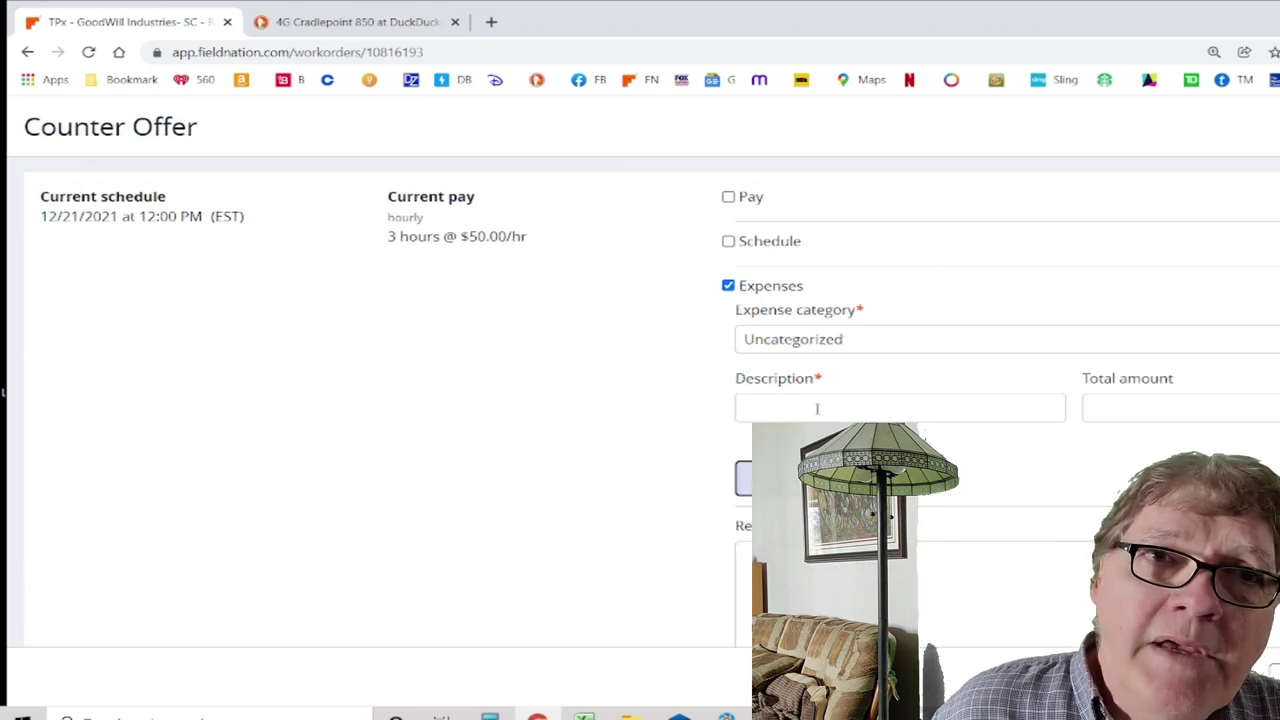
left_click(929, 340)
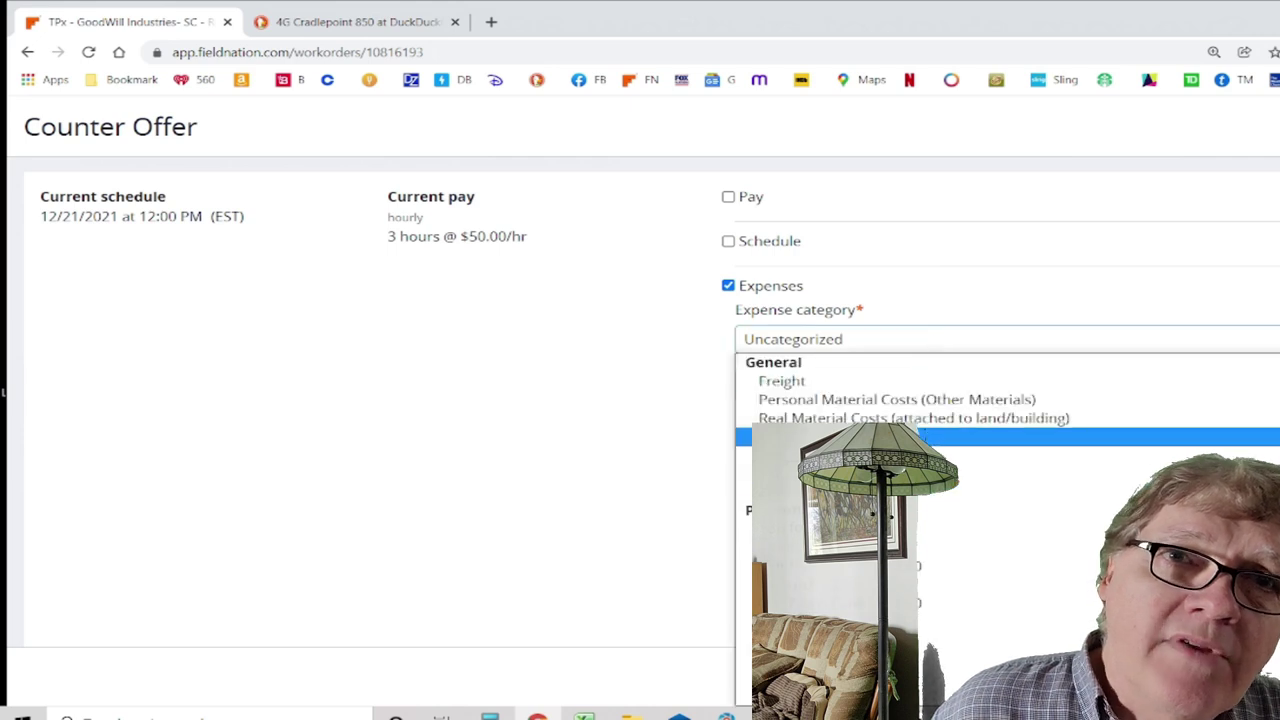
left_click(870, 455)
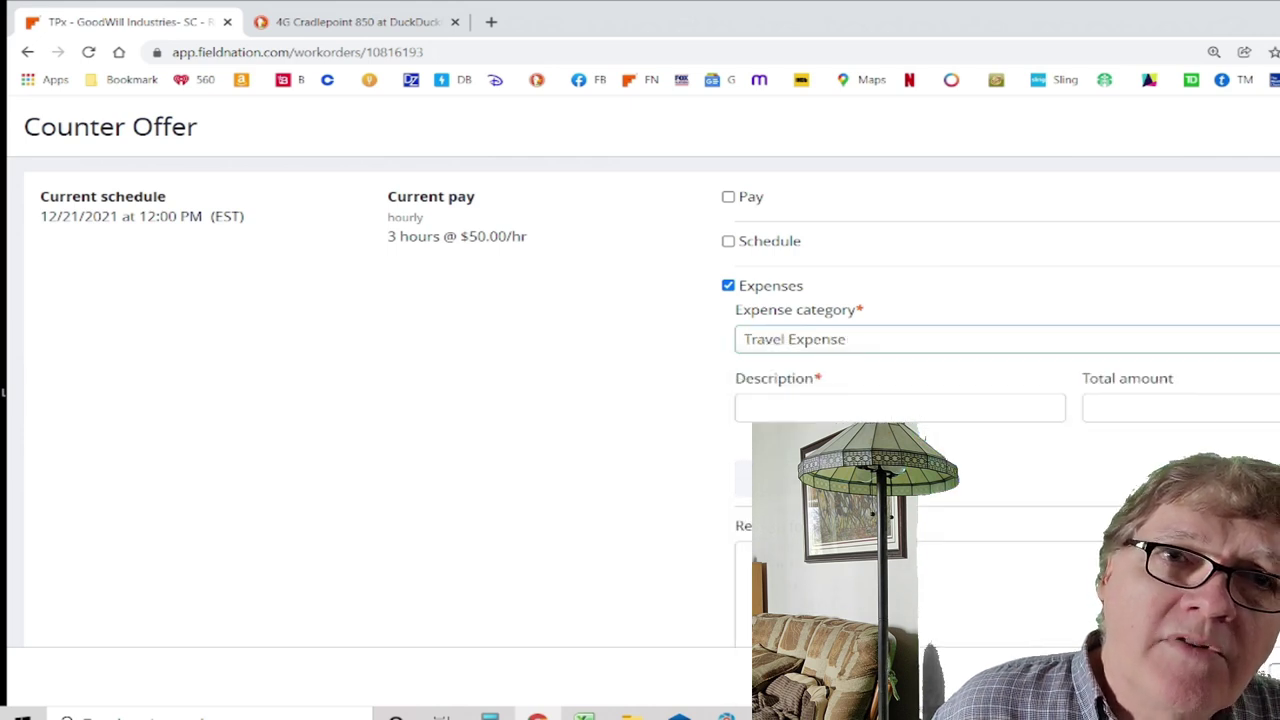
left_click(870, 407)
left_click(1165, 409)
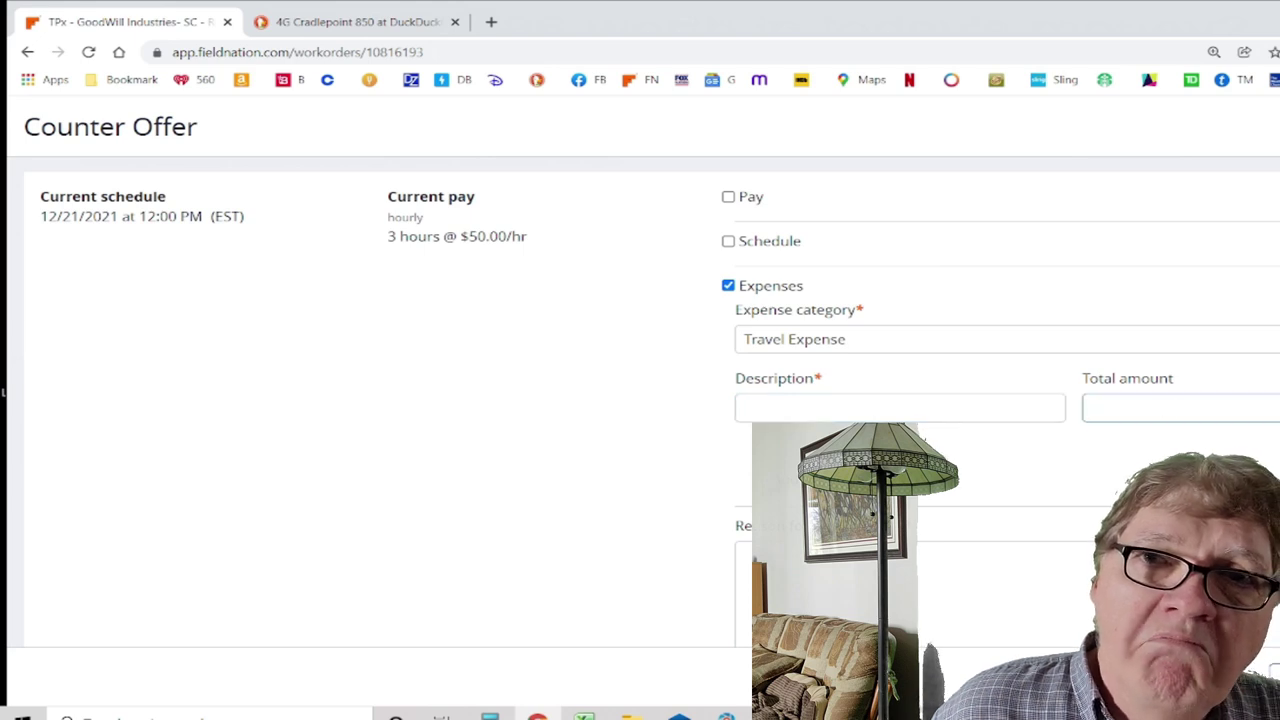
left_click(745, 556)
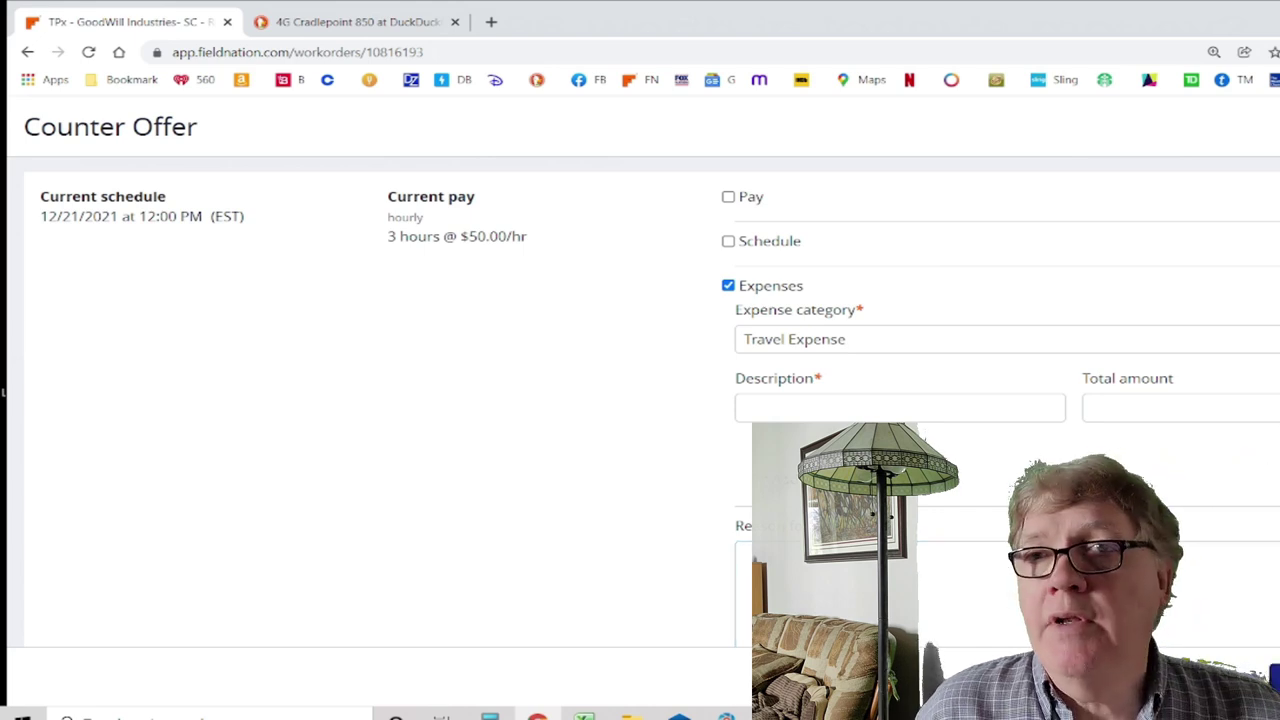
key("Escape")
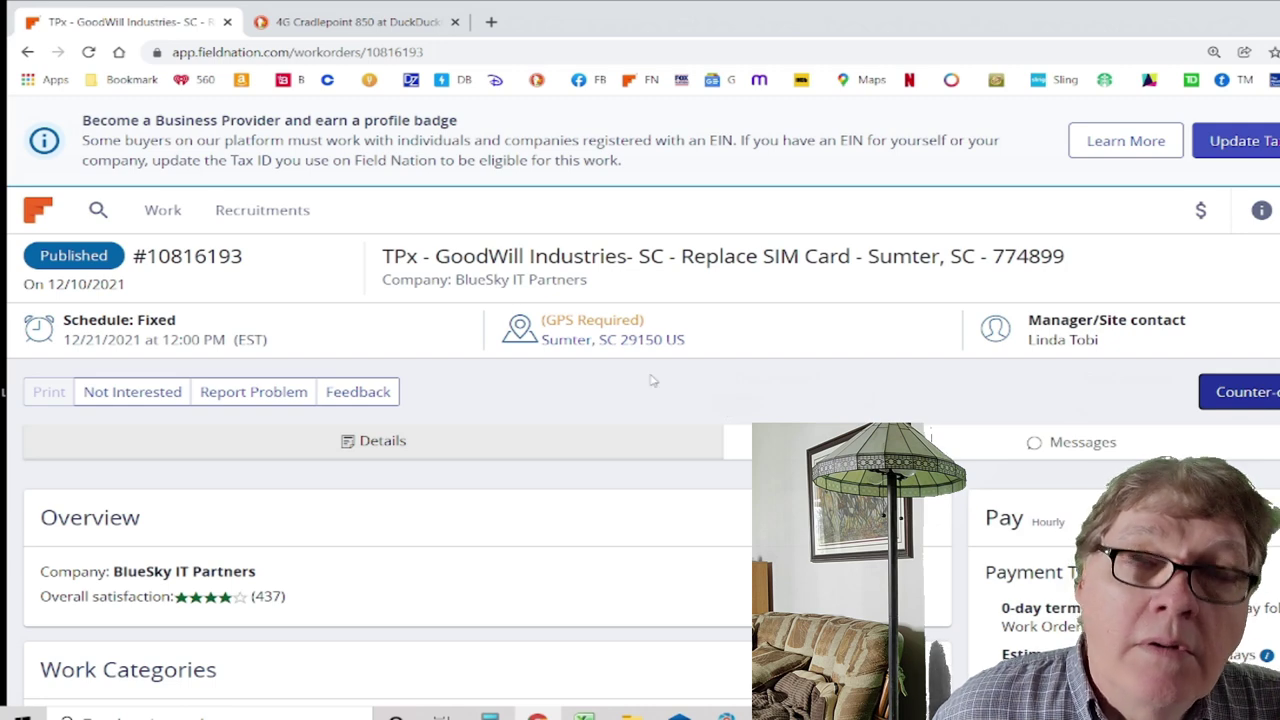
Skim the GoodWill work order, return to the available work orders, and view the location and radius coverage filter without changing it
scroll(651, 380, "down", 2)
scroll(651, 380, "down", 2)
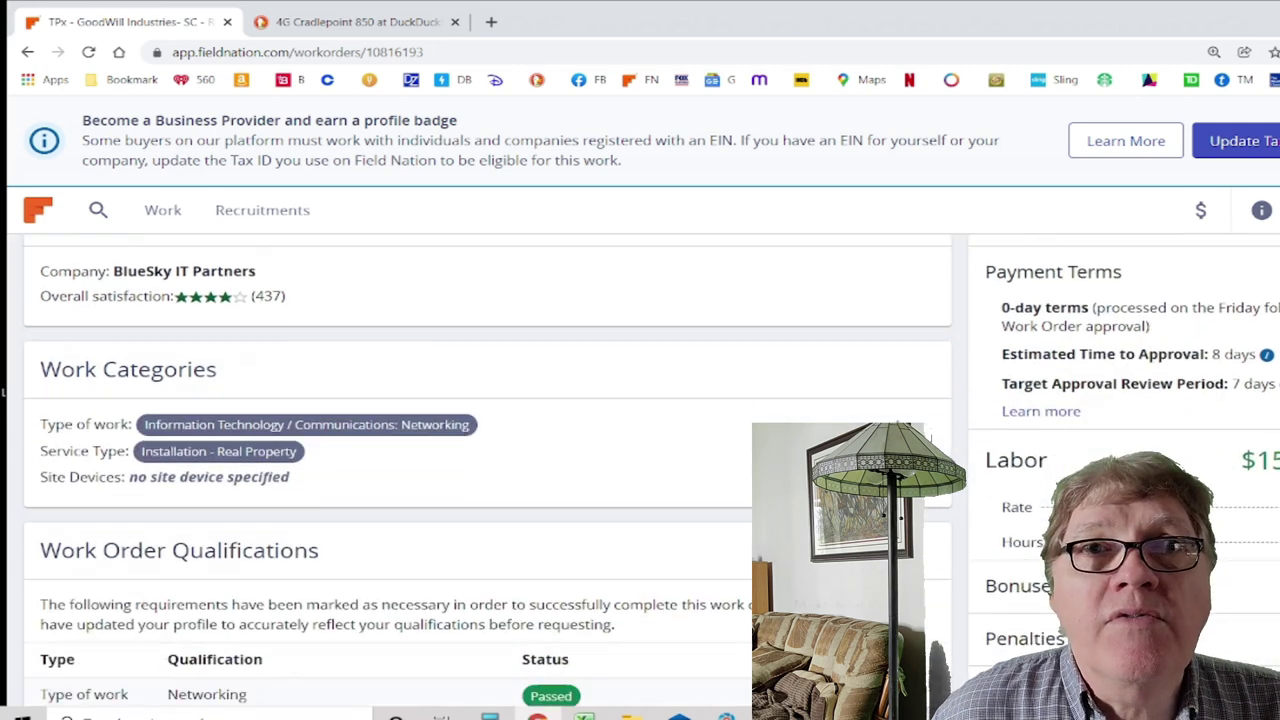
scroll(480, 450, "down", 2)
scroll(480, 450, "up", 6)
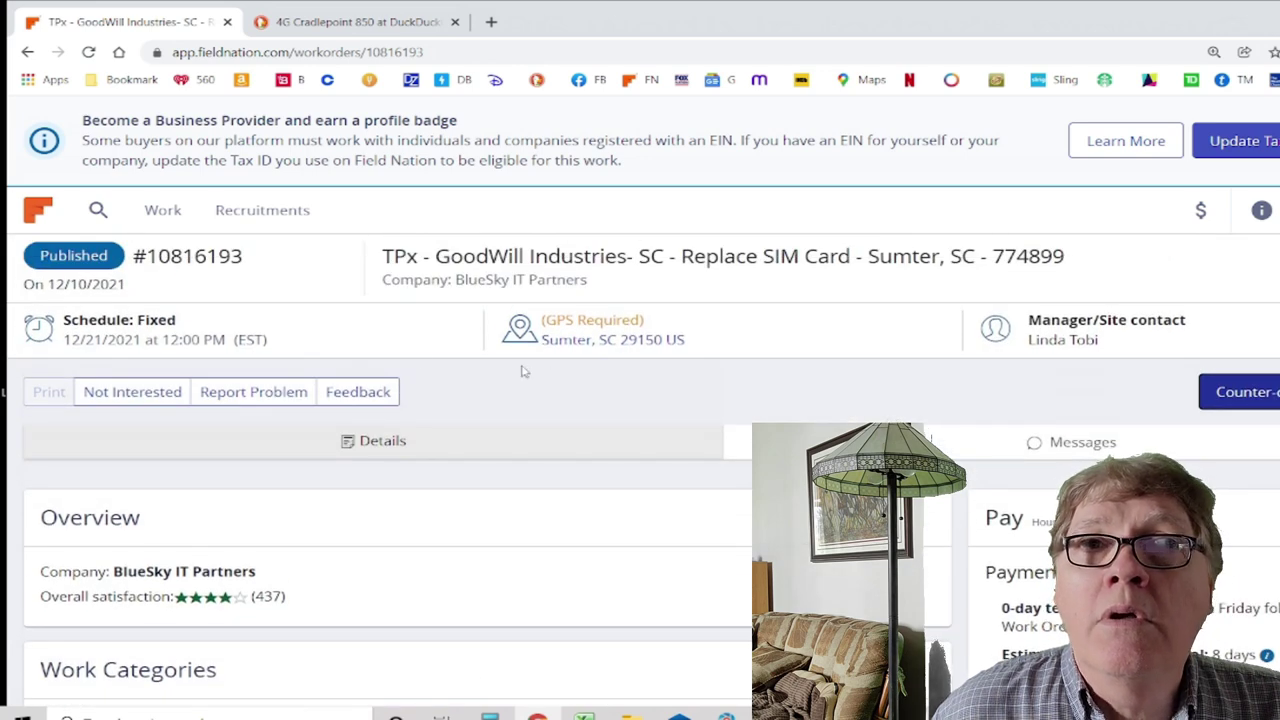
left_click(165, 211)
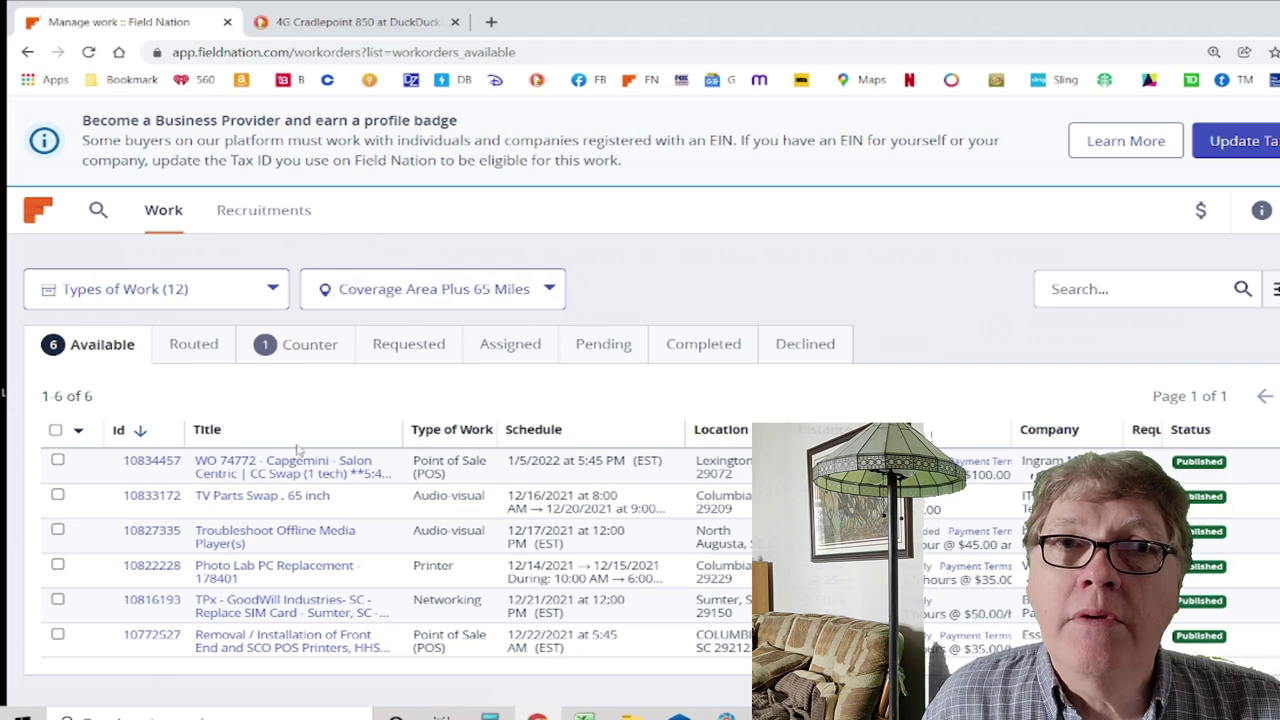
left_click(395, 289)
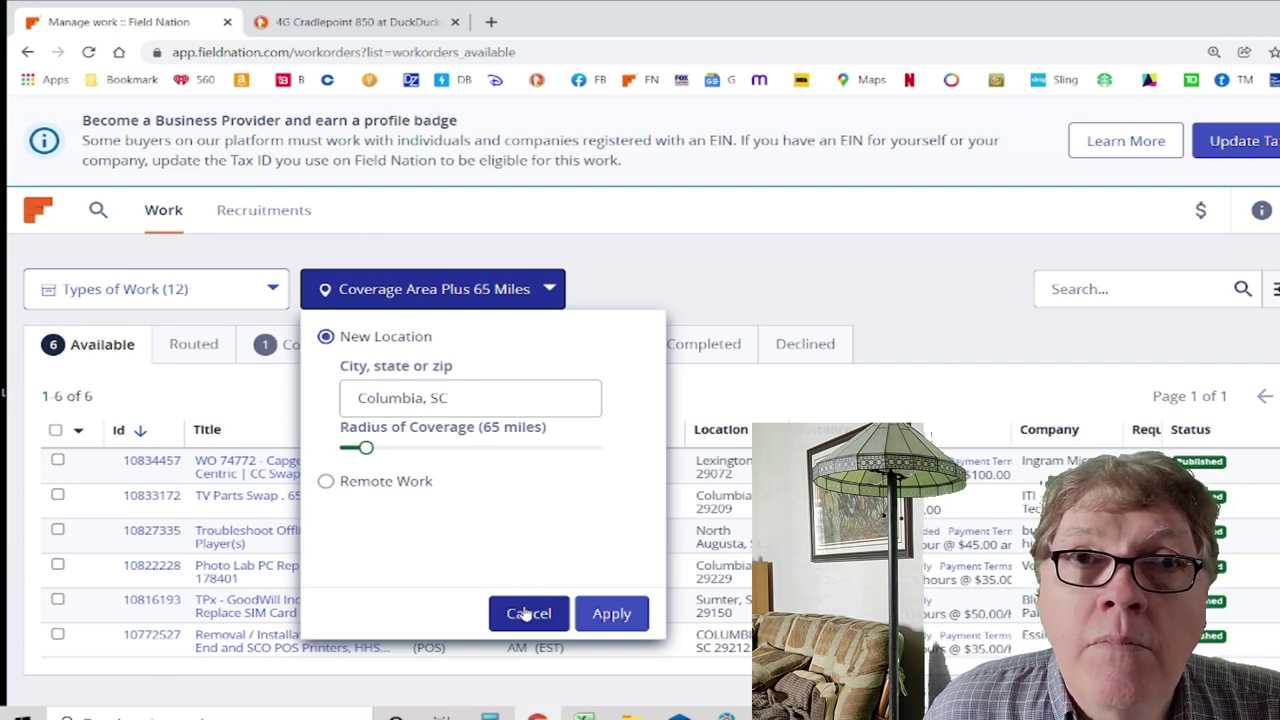
left_click(527, 613)
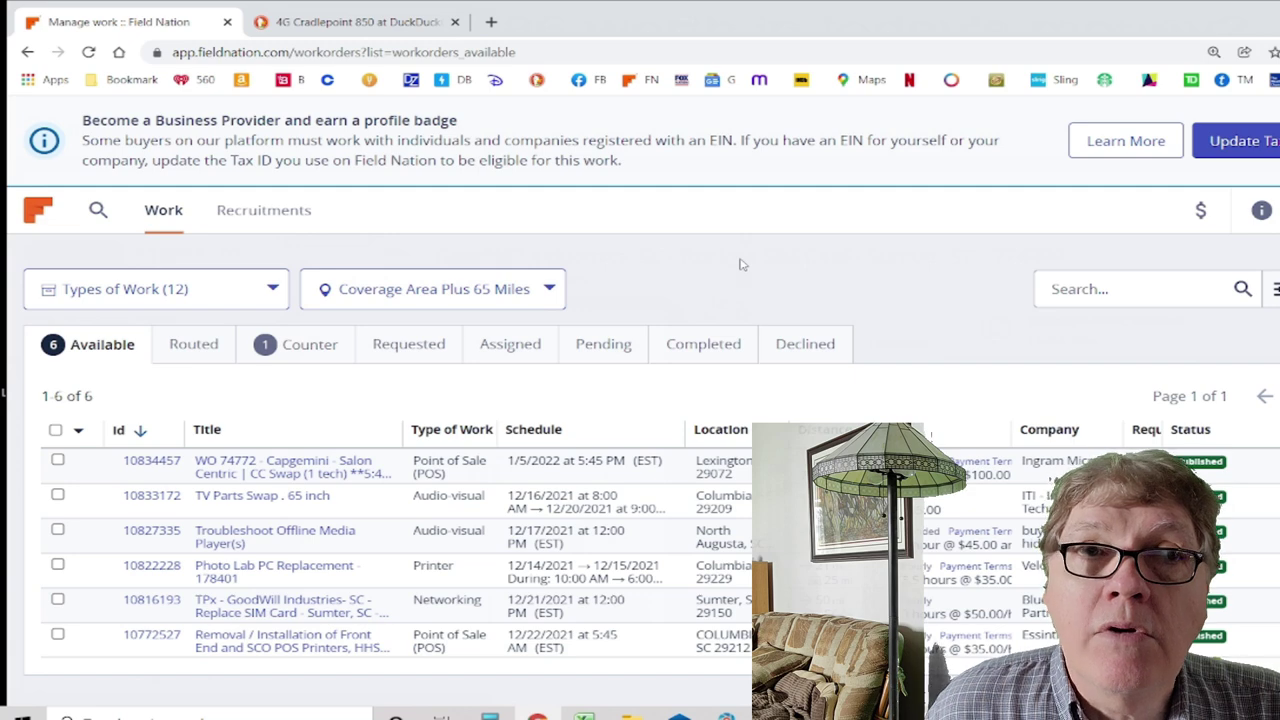
Open the Printer Replacement work order from the countered work and review its counter offer, qualifications, payment terms and service description
left_click(306, 352)
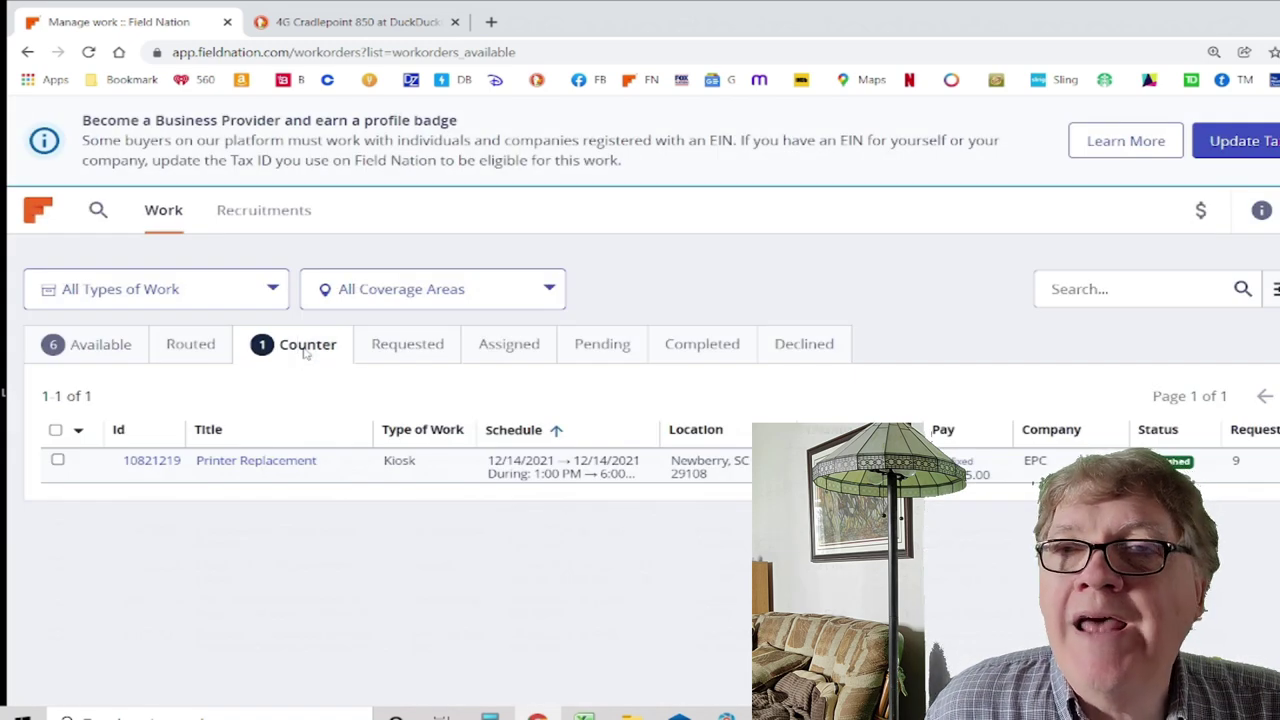
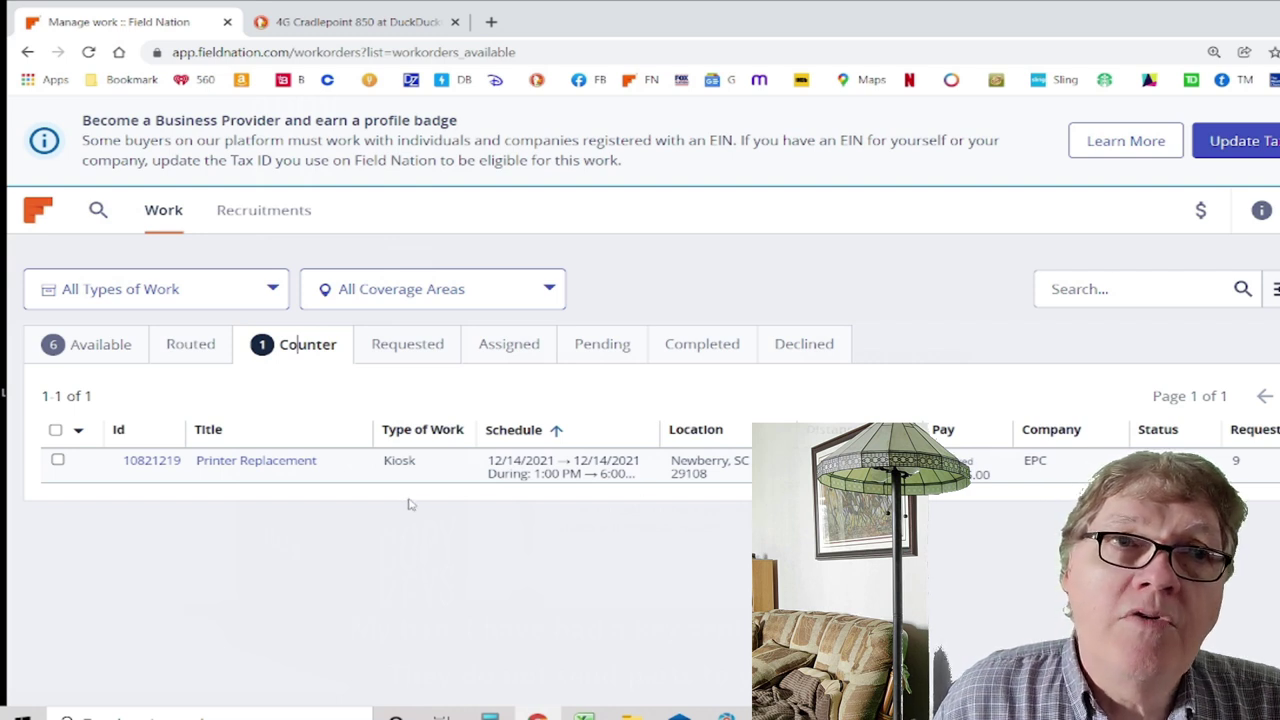
left_click(272, 463)
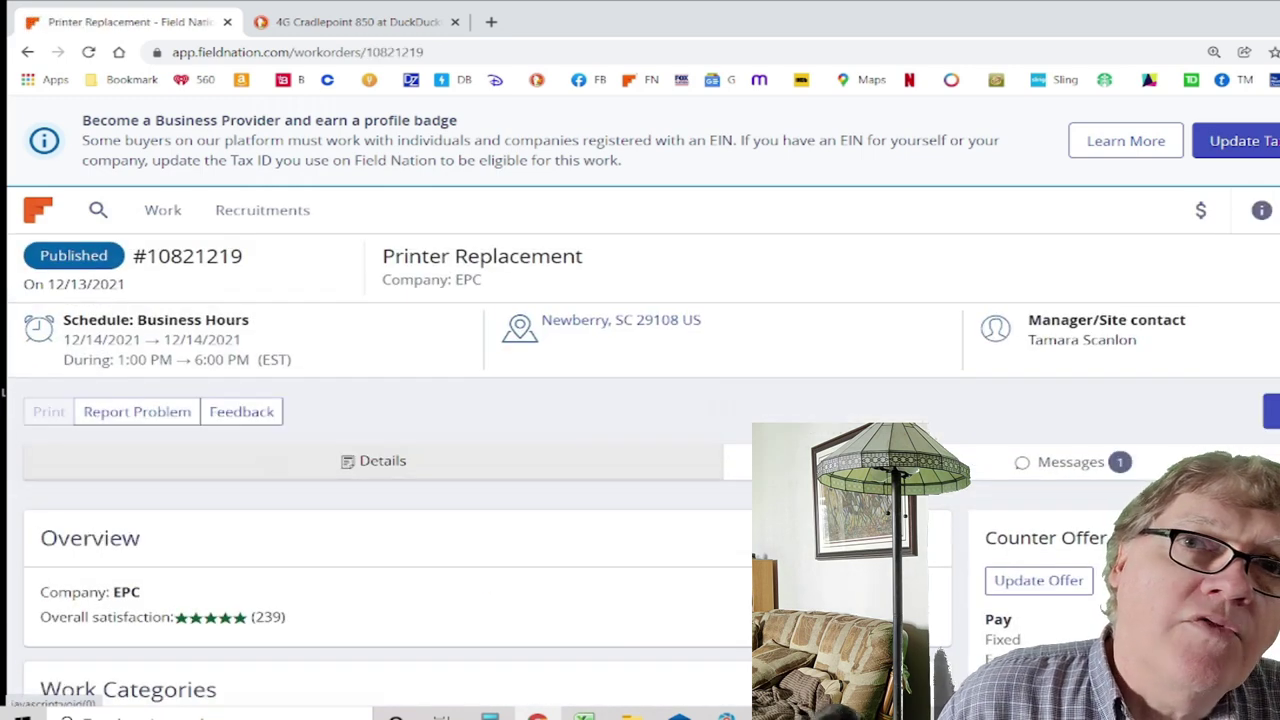
scroll(640, 470, "down", 2)
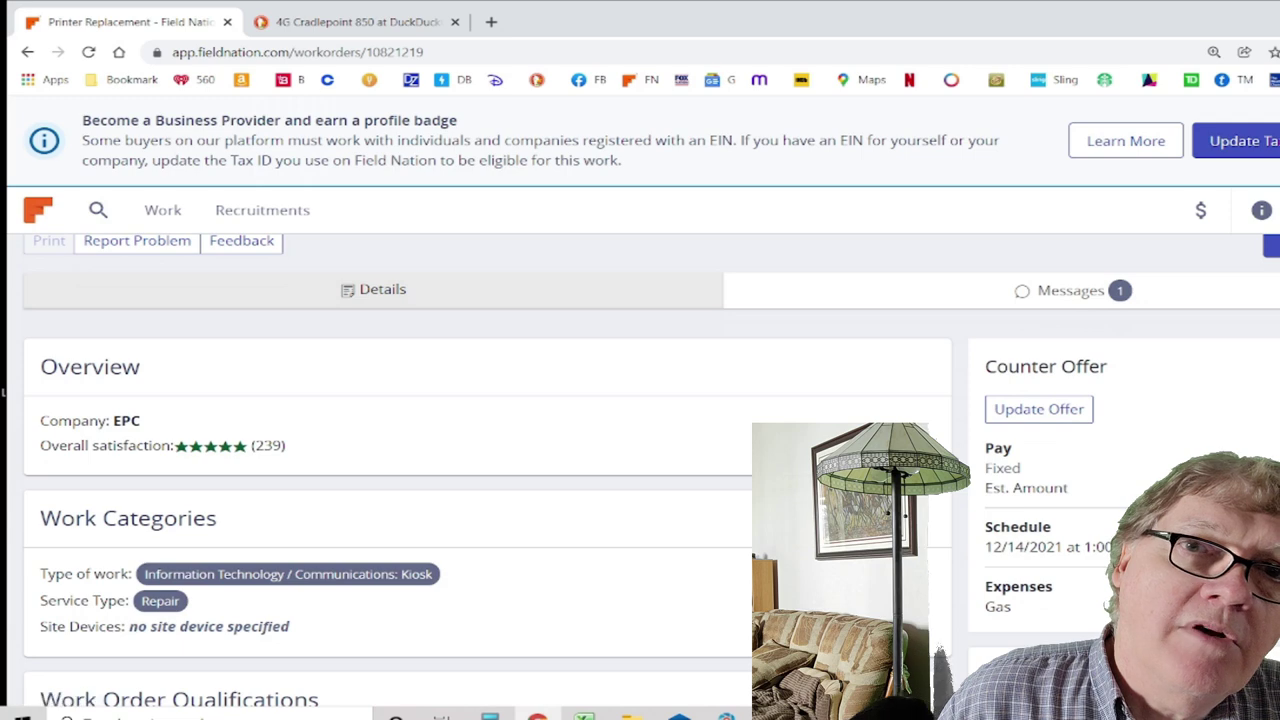
scroll(480, 450, "down", 1)
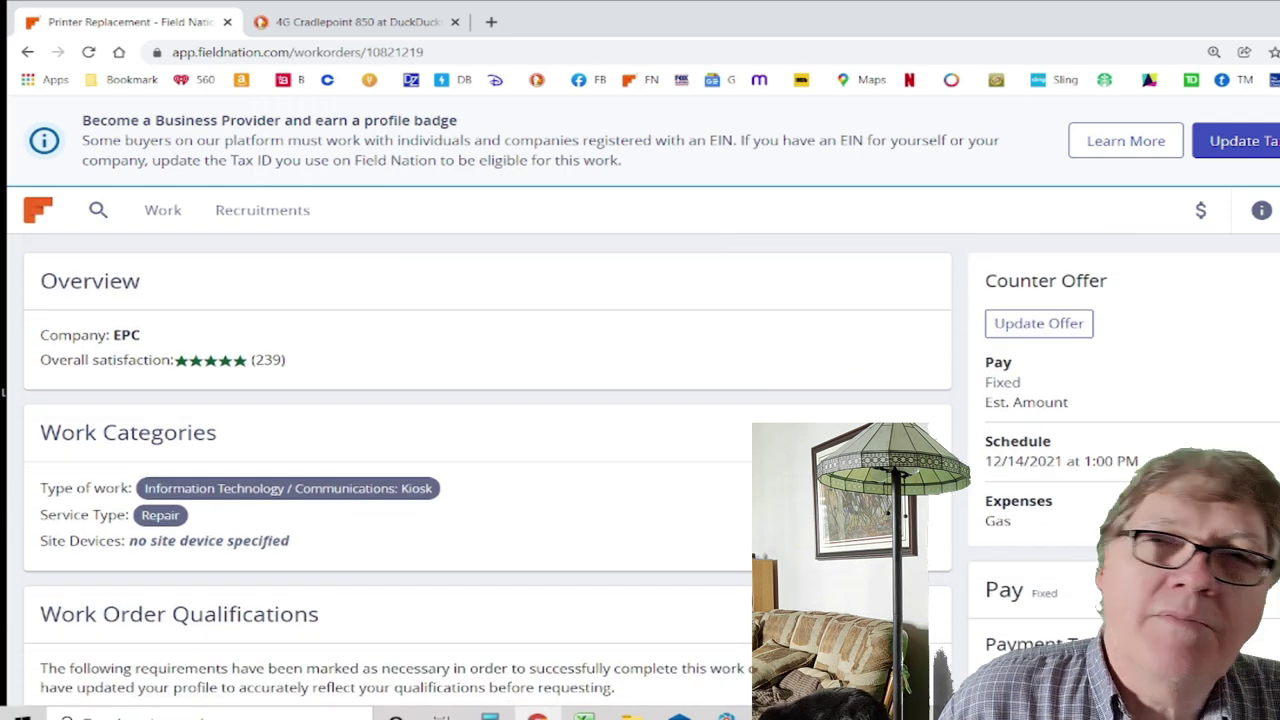
scroll(480, 450, "down", 2)
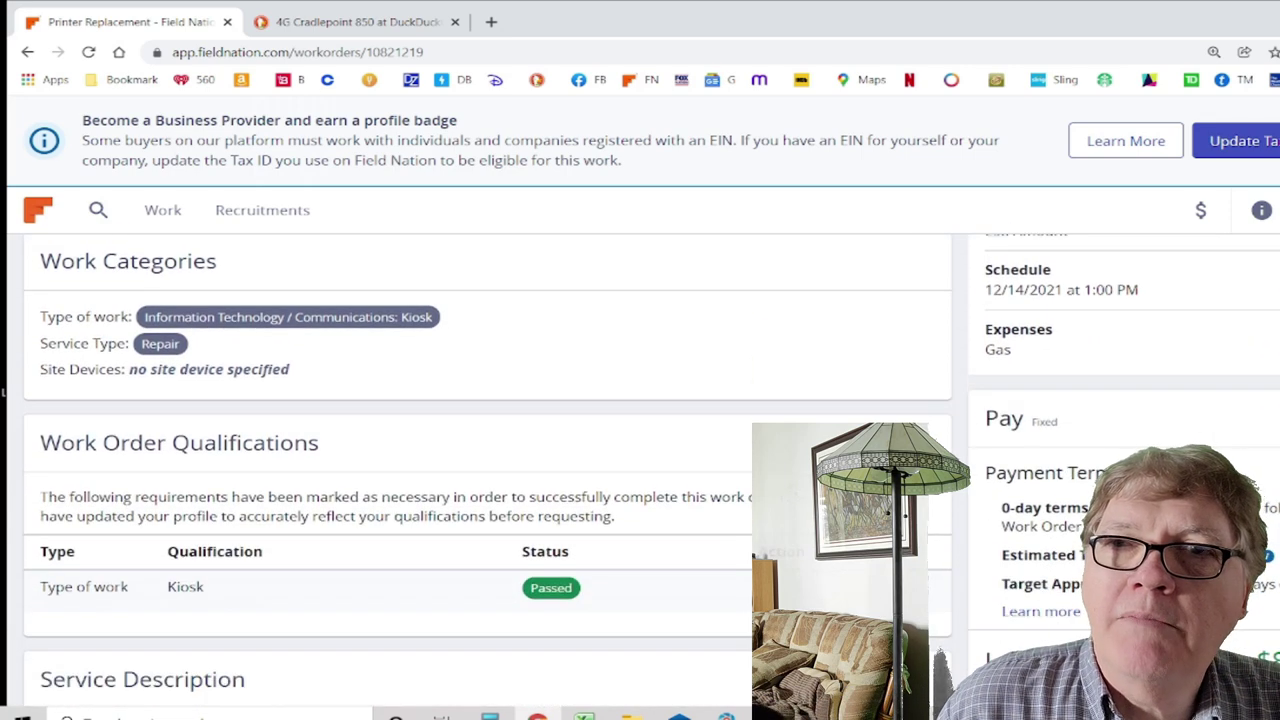
scroll(480, 450, "down", 2)
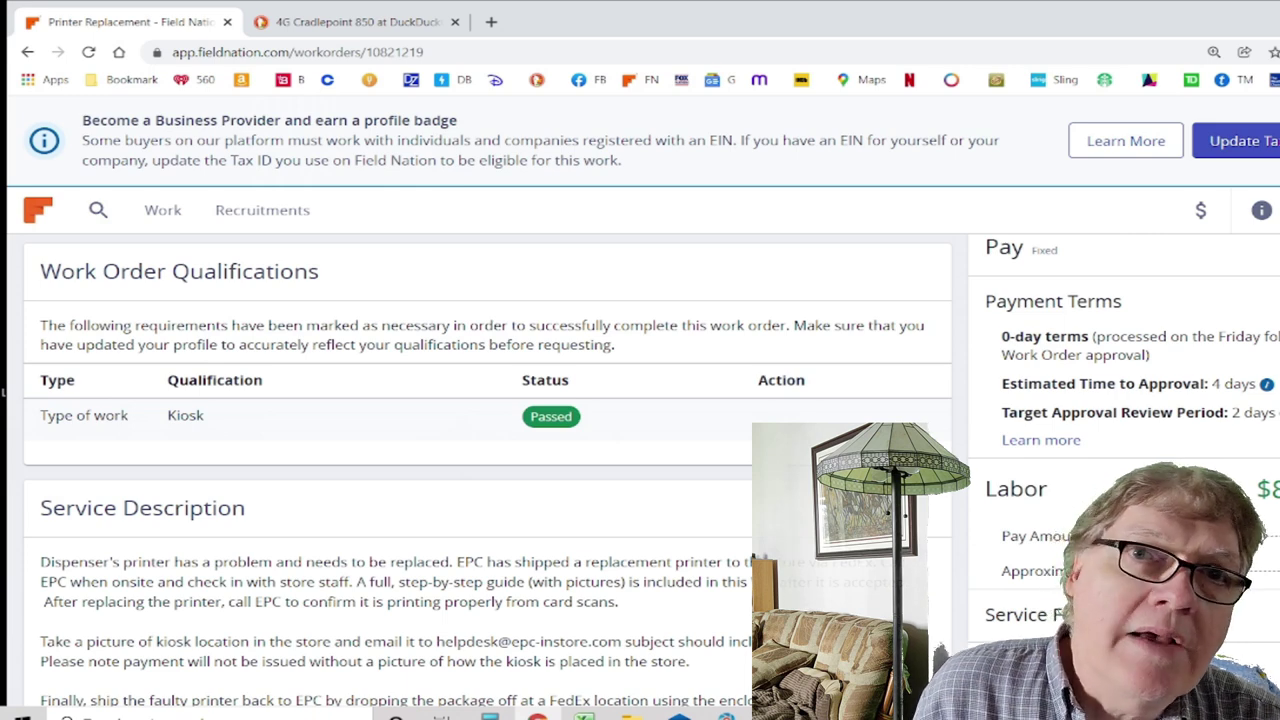
scroll(740, 525, "up", 4)
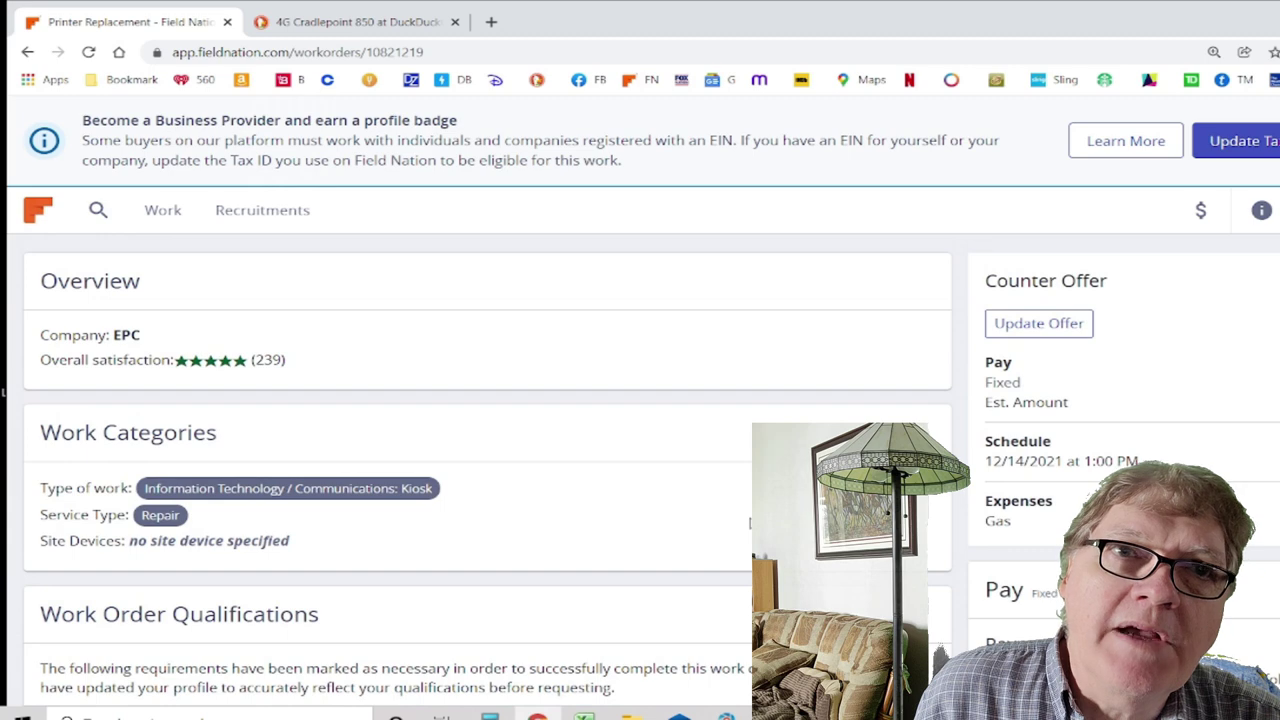
scroll(750, 522, "up", 3)
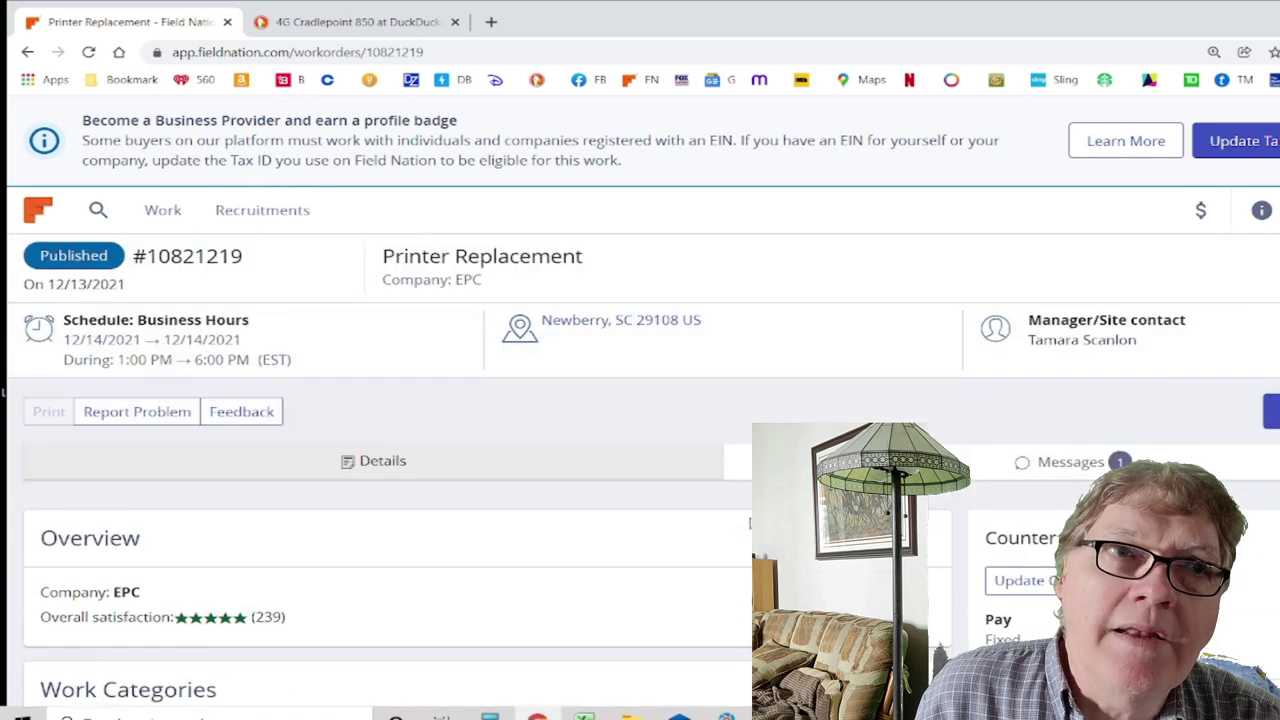
Read the messages on the Printer Replacement work order and return to the list of available work orders
left_click(1068, 462)
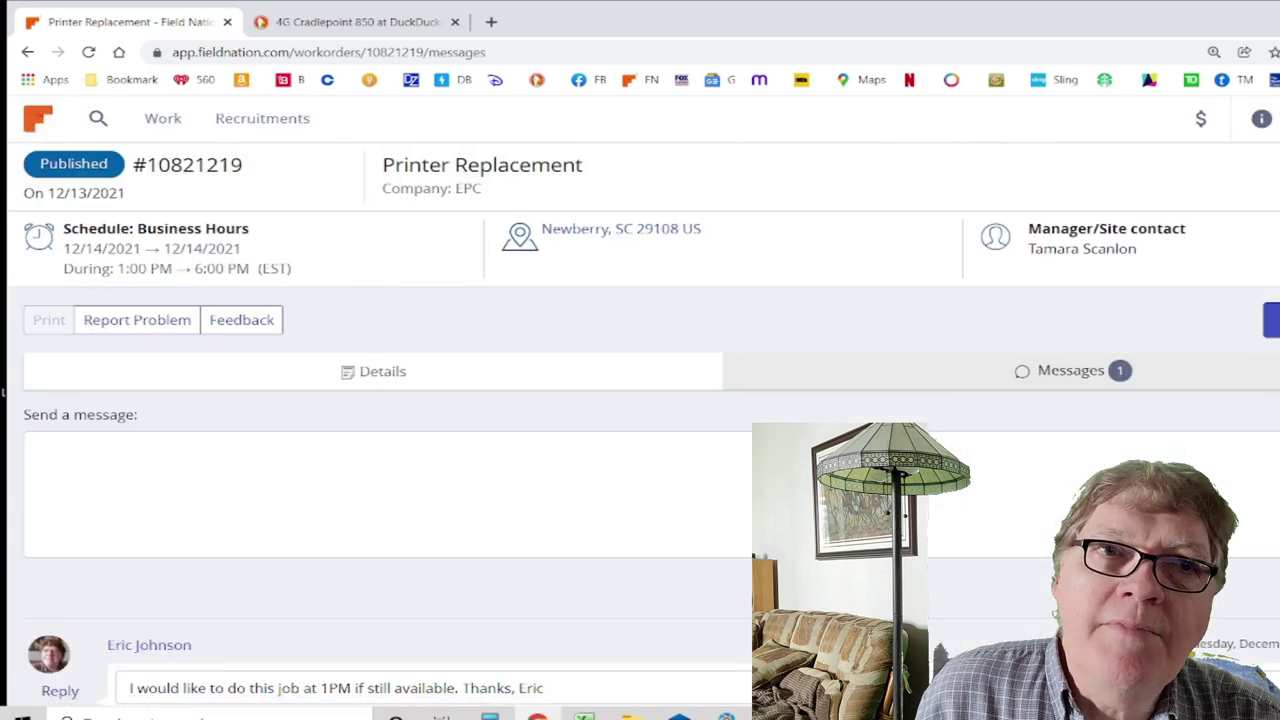
scroll(410, 698, "down", 1)
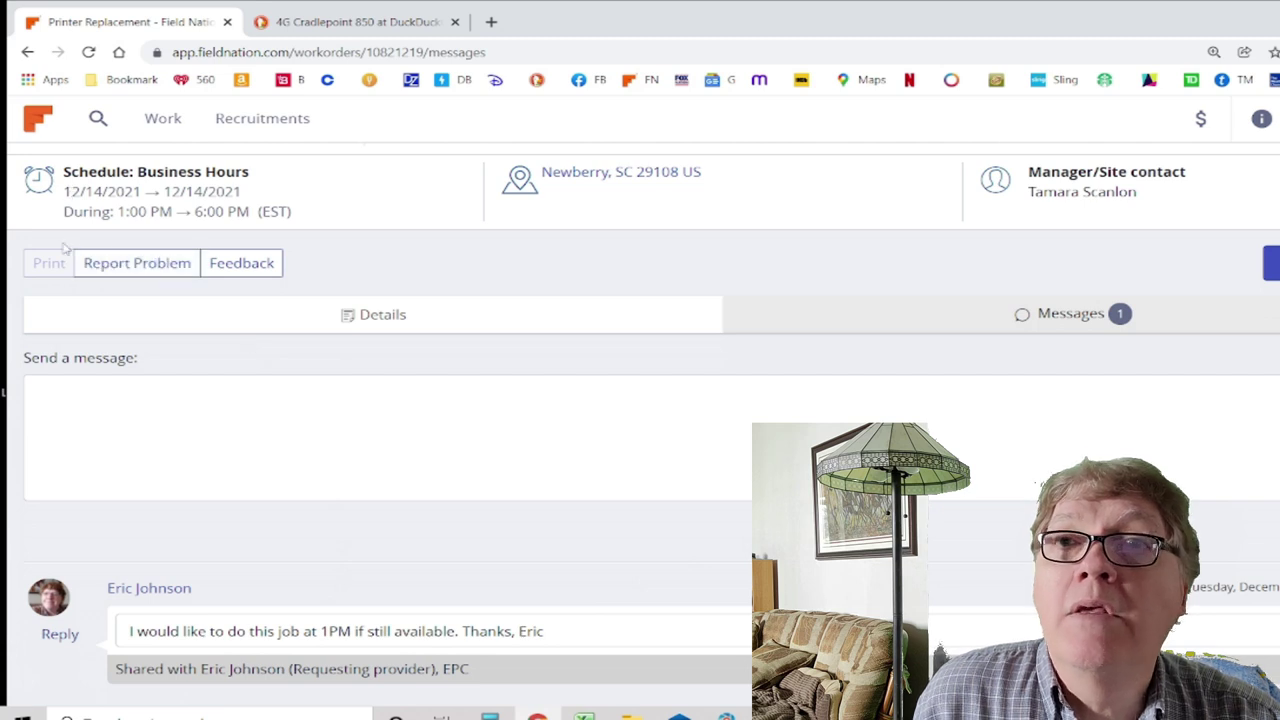
left_click(164, 119)
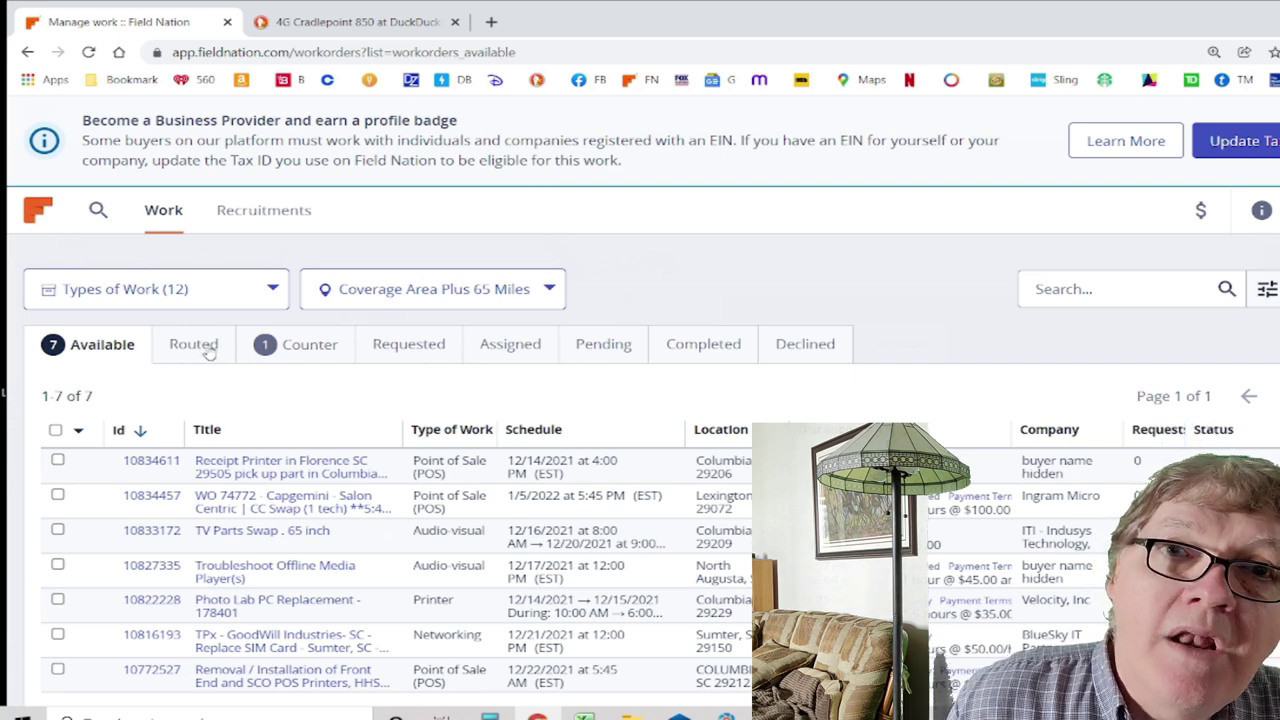
View the countered and routed work order lists, ending on the countered work
left_click(323, 347)
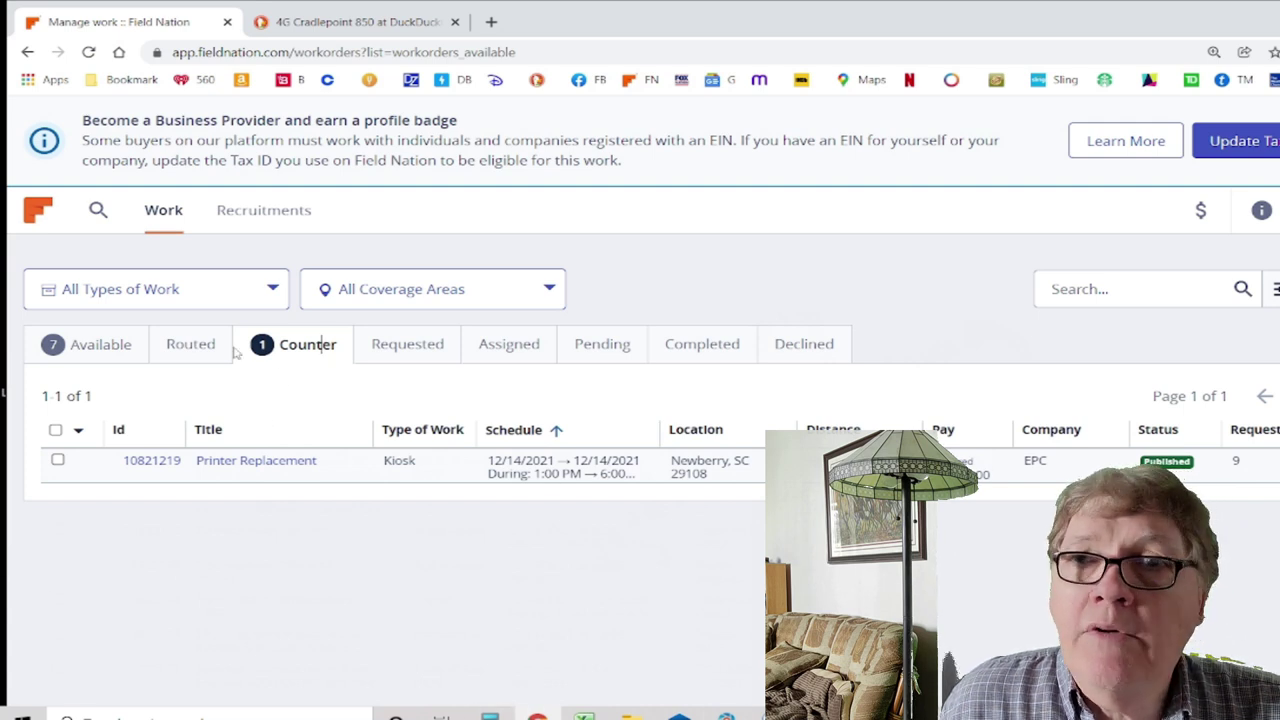
left_click(195, 345)
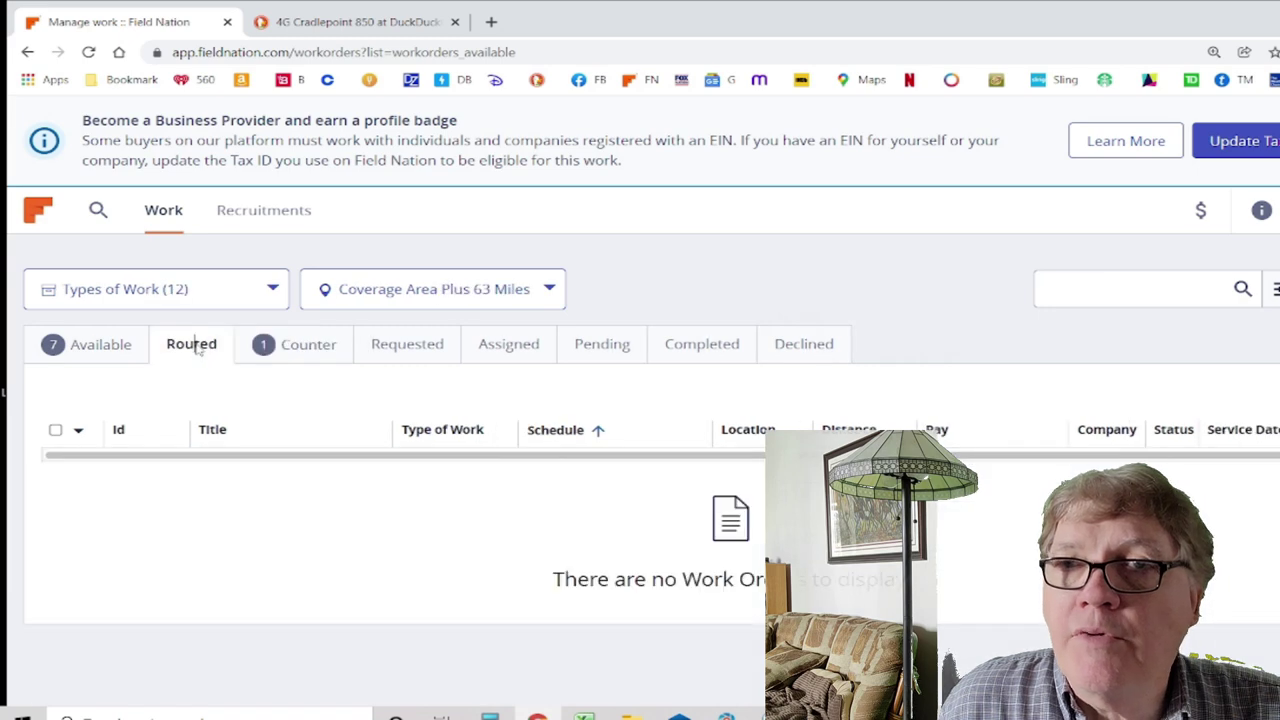
left_click(308, 345)
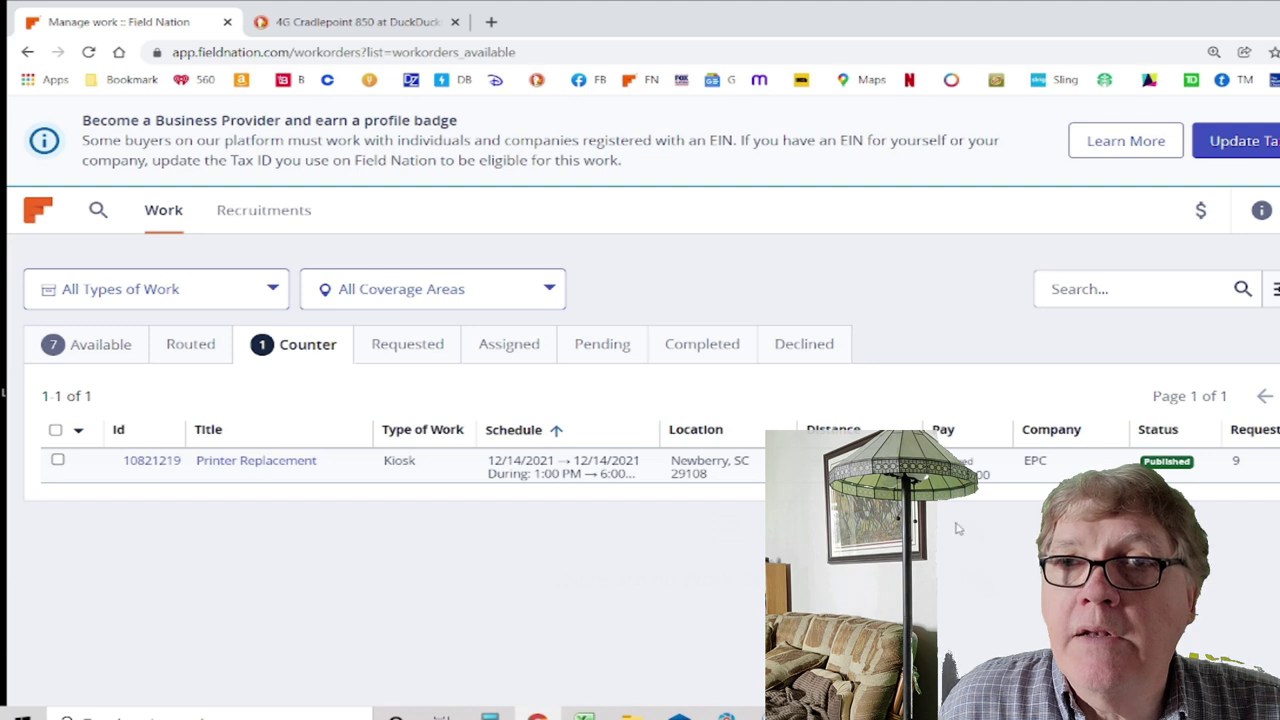
Check the requested work orders, look through the full notifications list, and return to the available work orders
left_click(410, 350)
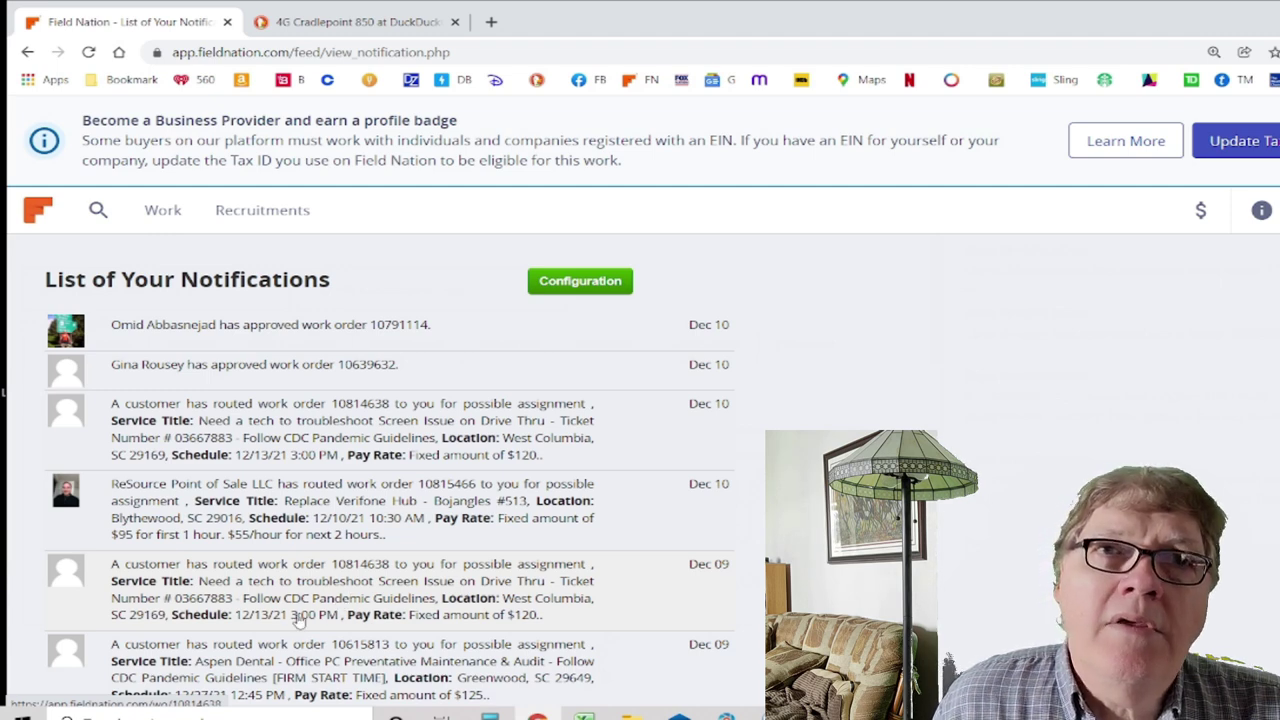
scroll(396, 597, "down", 2)
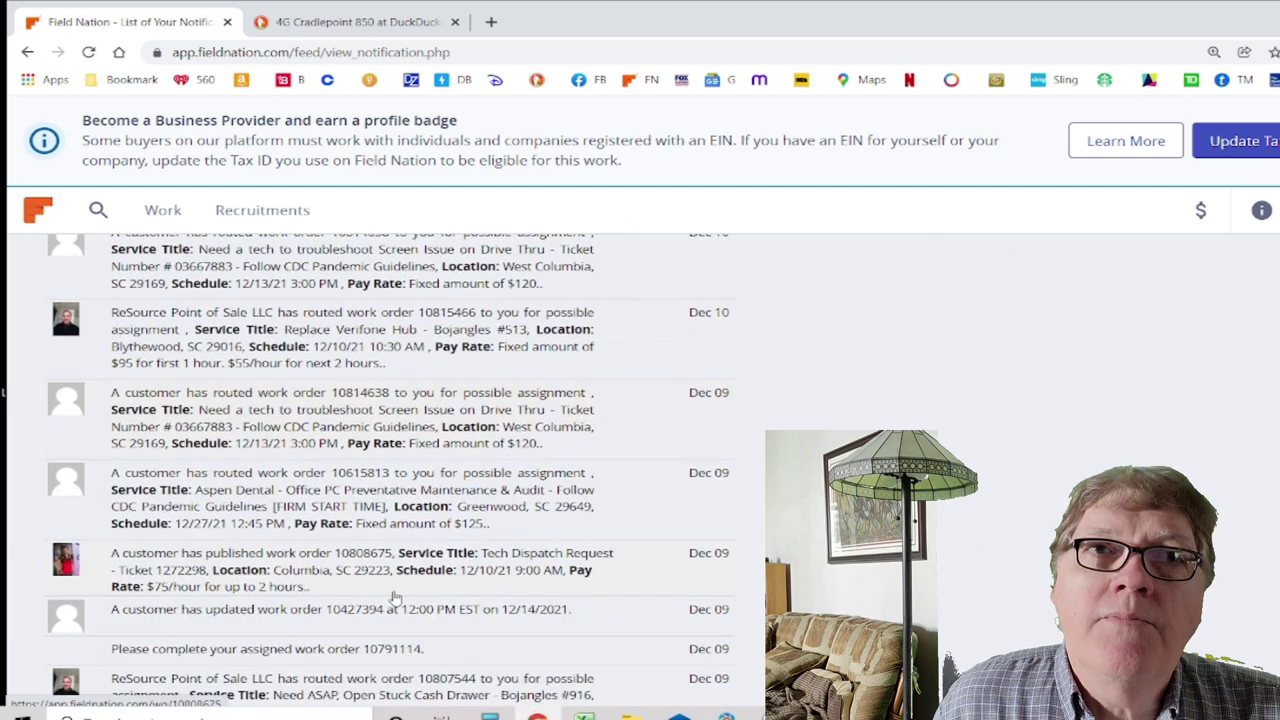
scroll(398, 560, "up", 2)
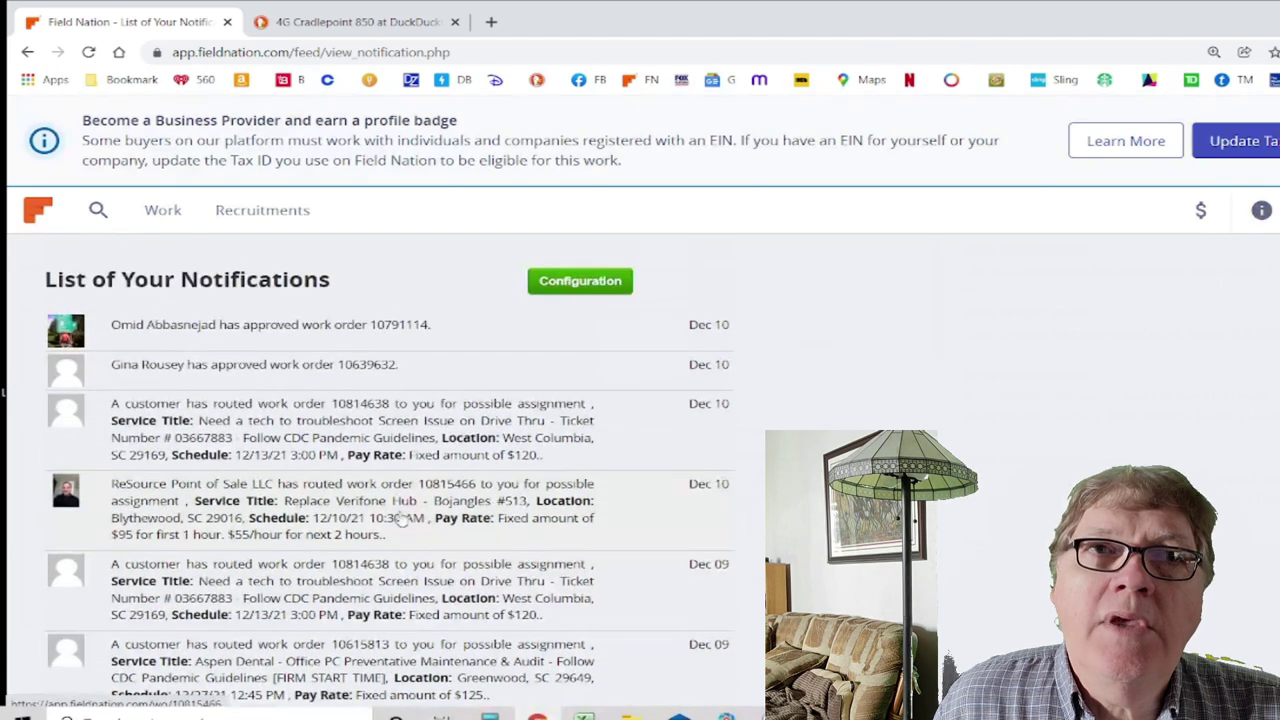
left_click(171, 212)
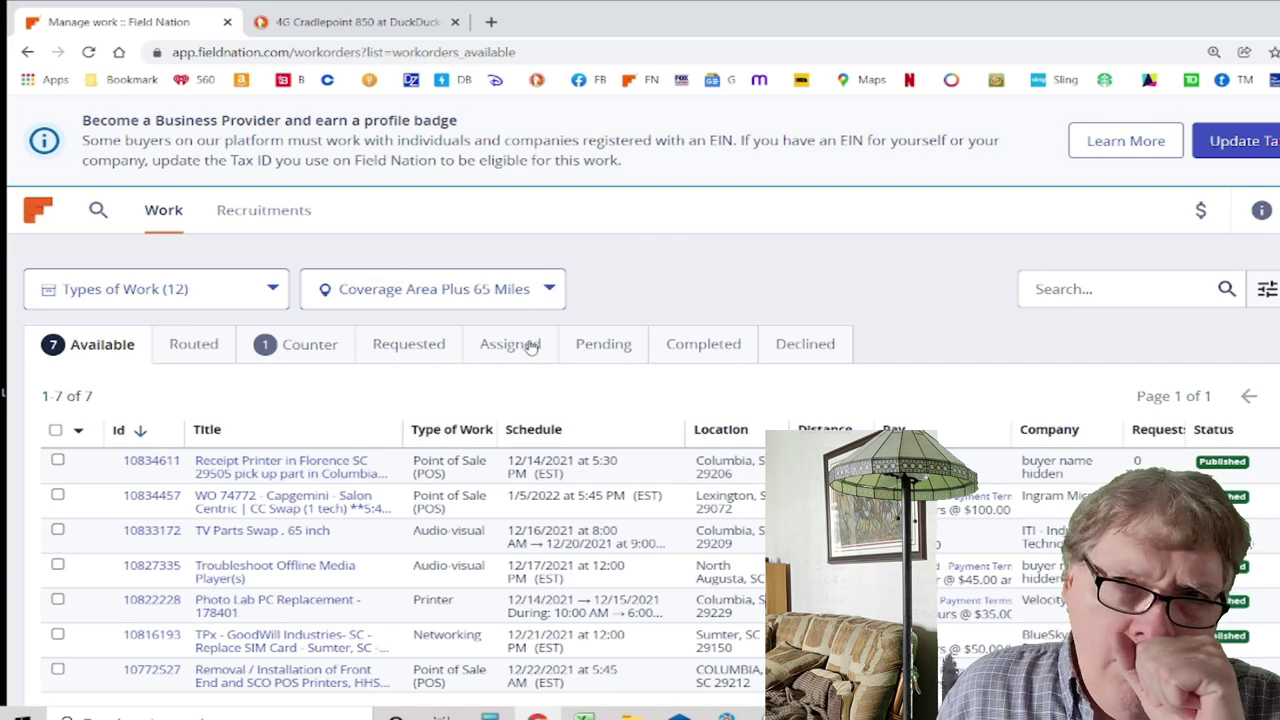
View the pending work orders and look through the completed ones with their estimated totals and payment status
left_click(587, 347)
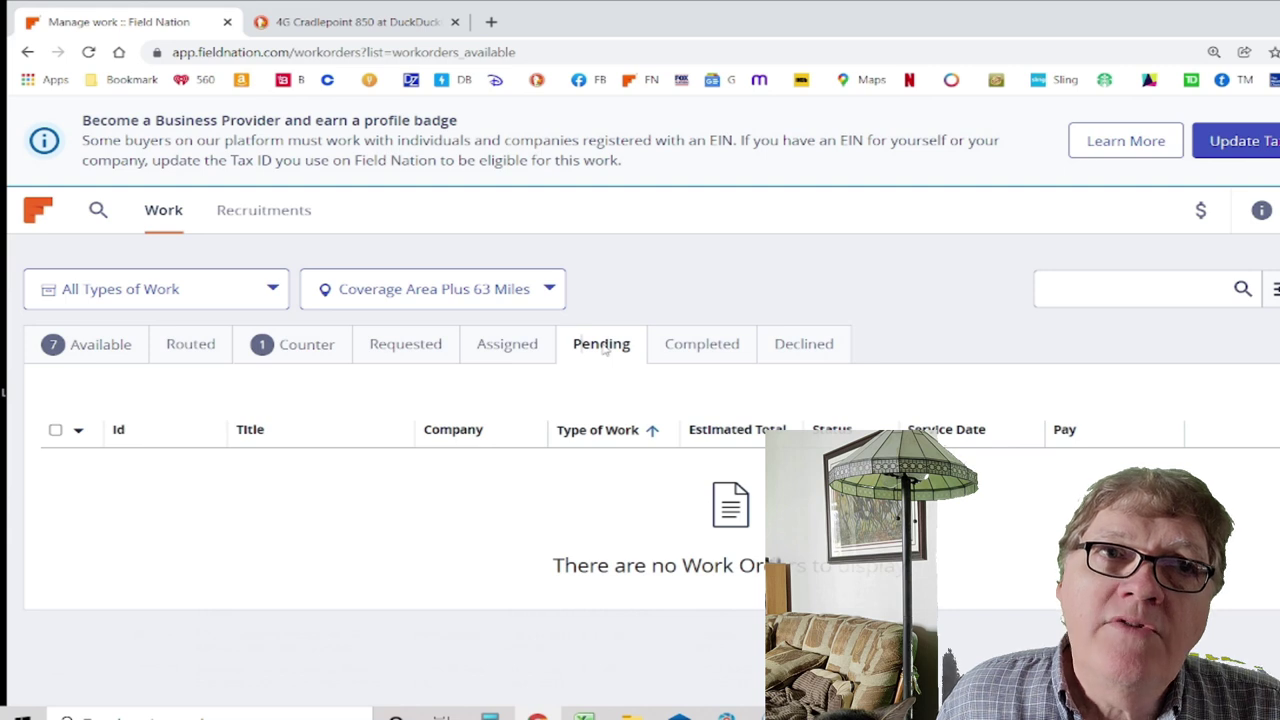
left_click(705, 350)
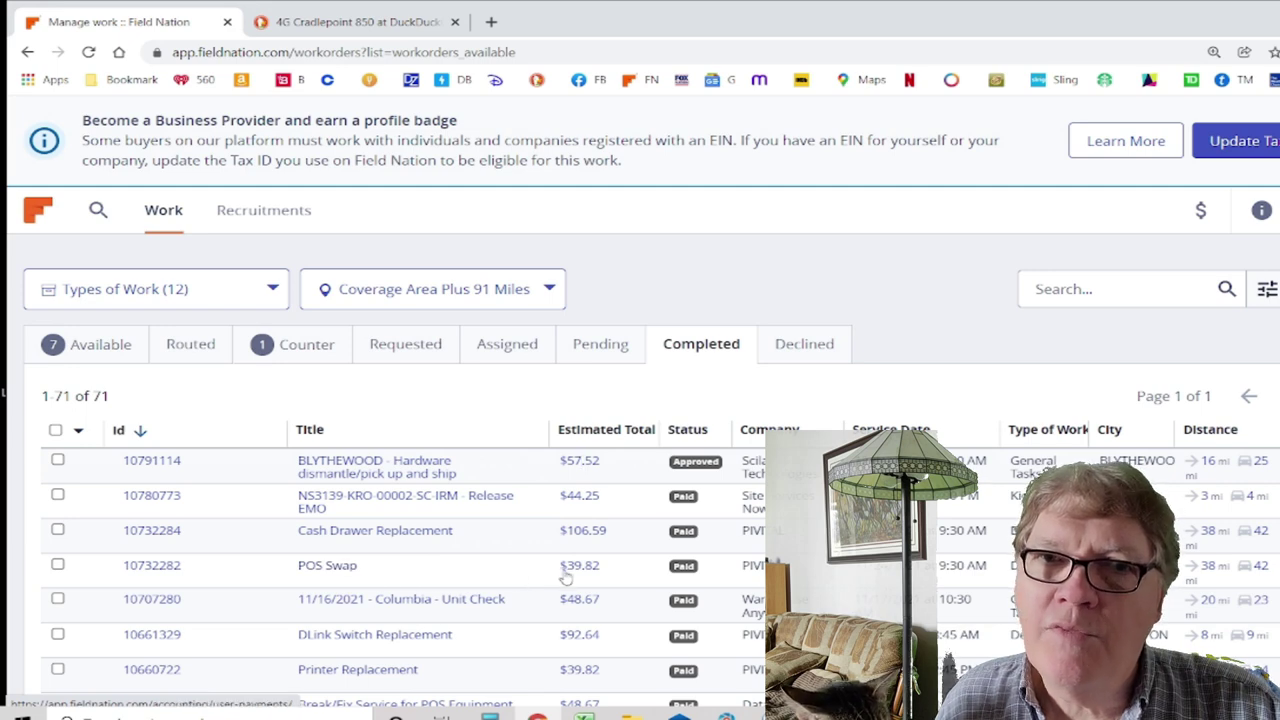
scroll(523, 595, "down", 3)
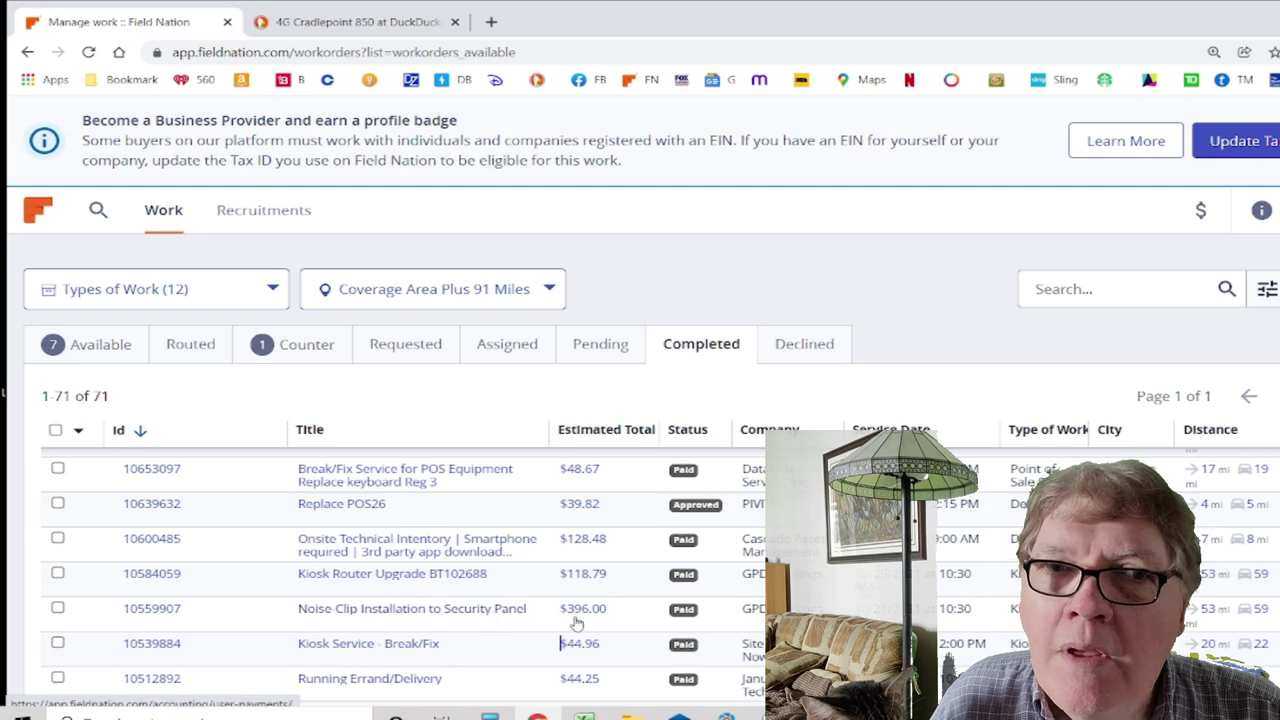
Look through the older completed work orders, examining the kinds of jobs done and what each one paid
scroll(580, 630, "down", 3)
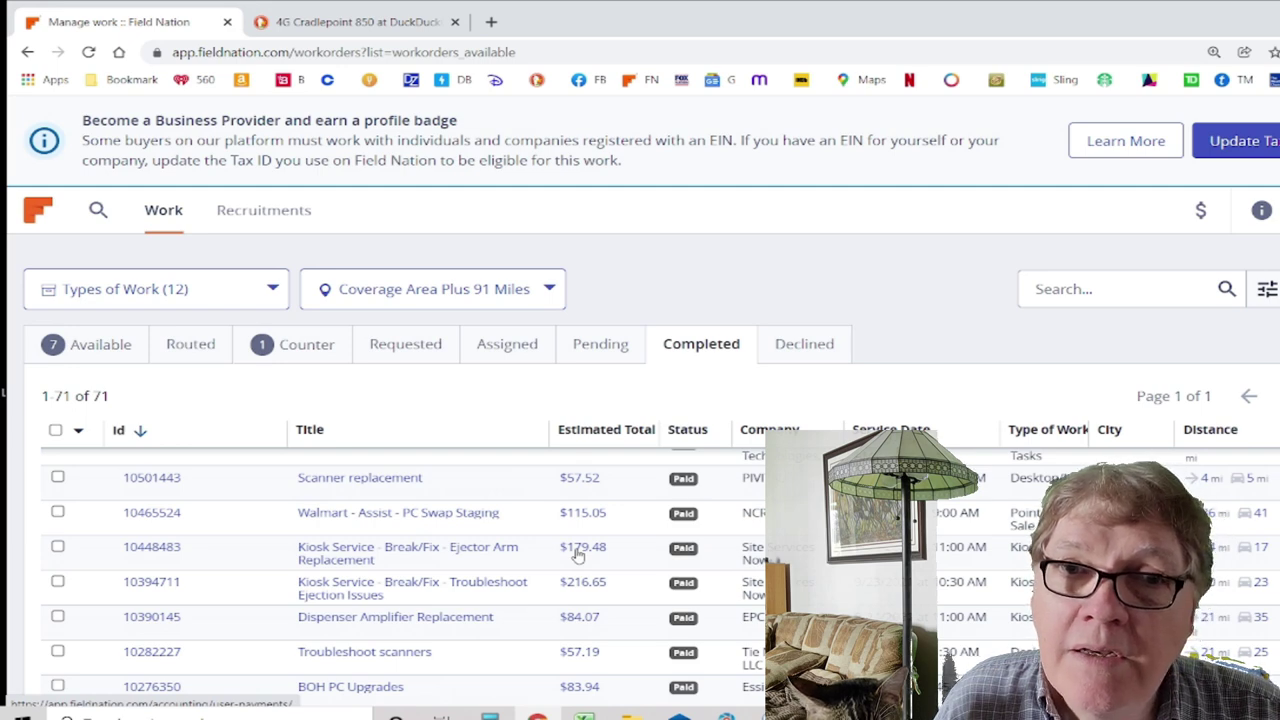
scroll(578, 556, "down", 3)
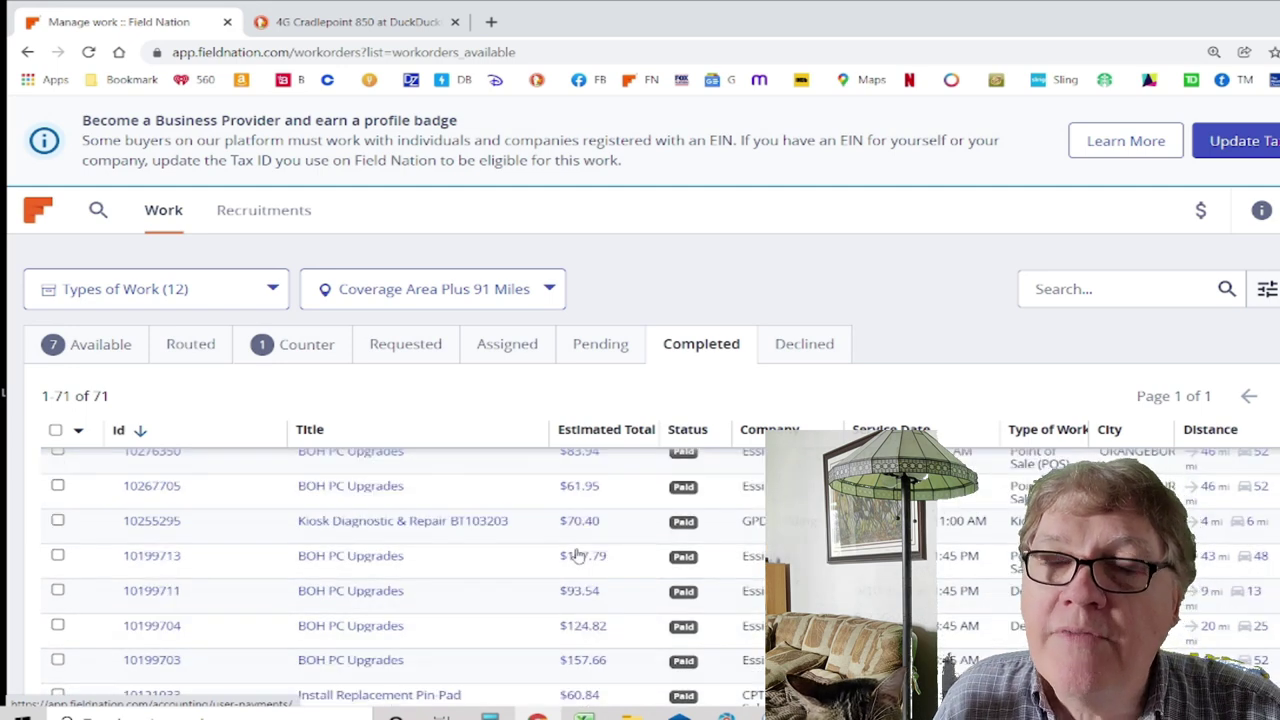
scroll(578, 556, "up", 3)
scroll(578, 556, "down", 3)
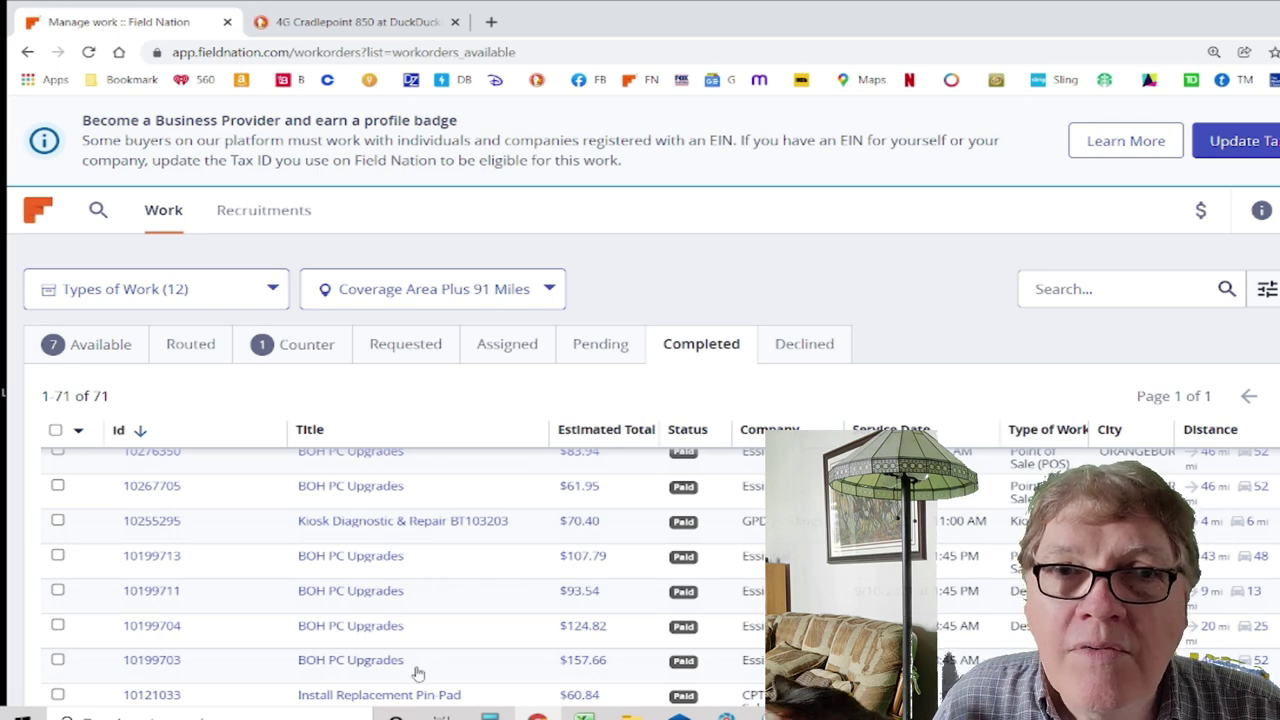
scroll(418, 673, "up", 10)
scroll(418, 673, "up", 3)
scroll(420, 673, "down", 6)
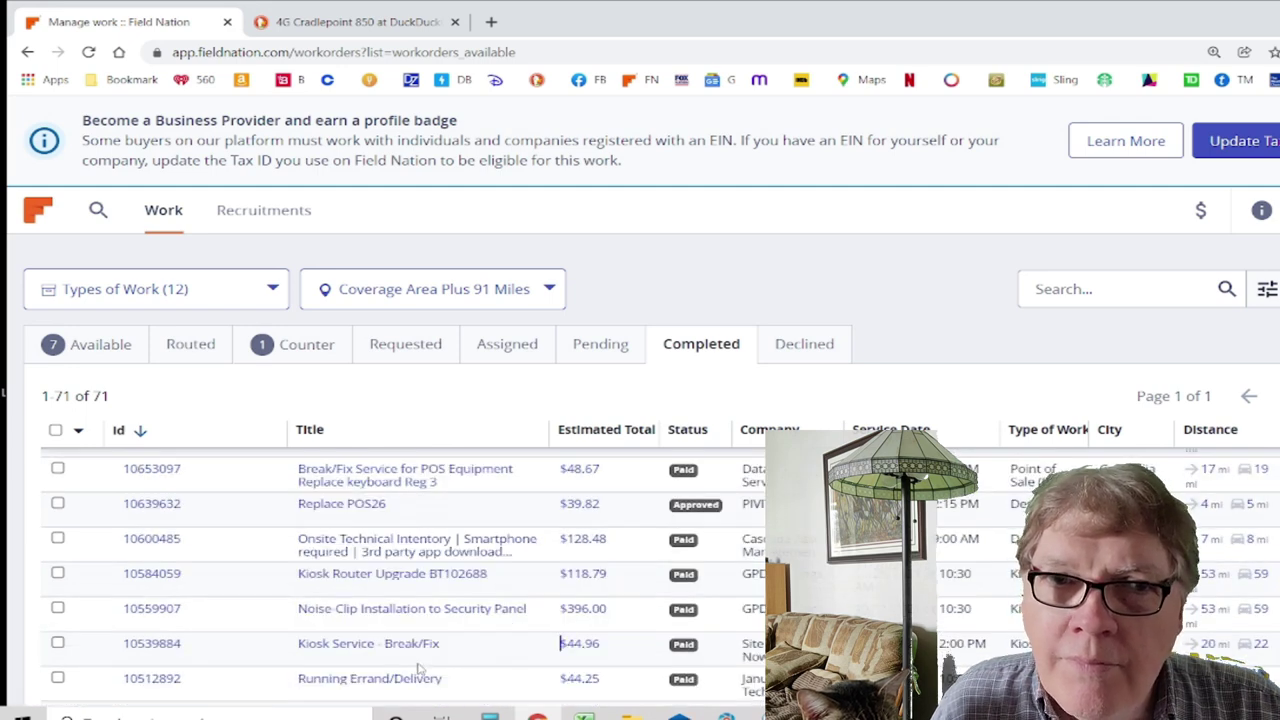
scroll(420, 668, "down", 3)
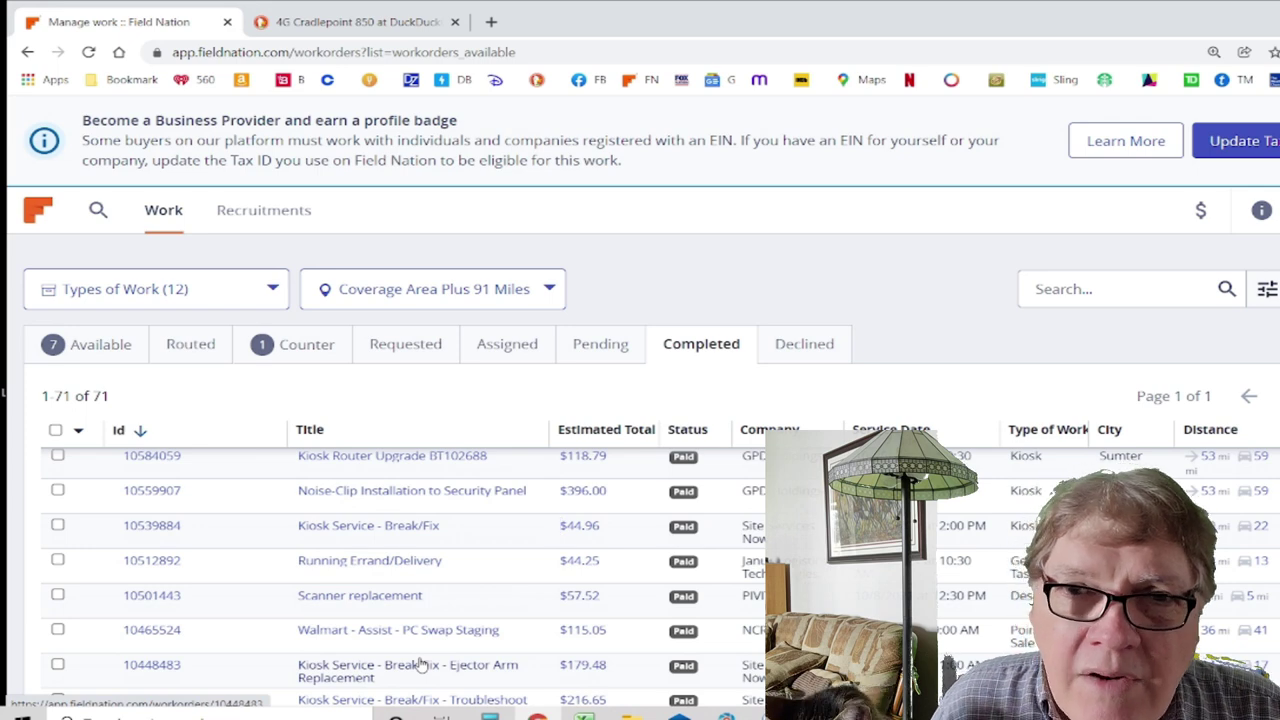
scroll(420, 665, "down", 3)
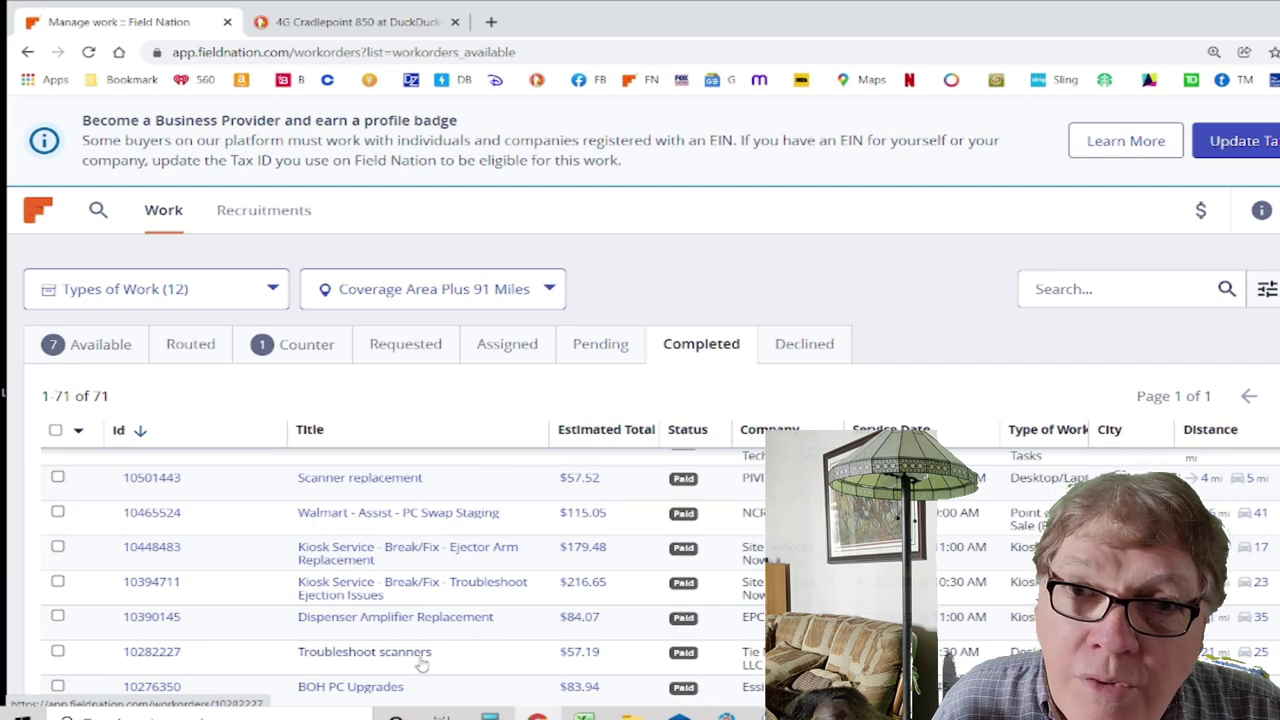
scroll(422, 663, "down", 3)
scroll(420, 663, "down", 3)
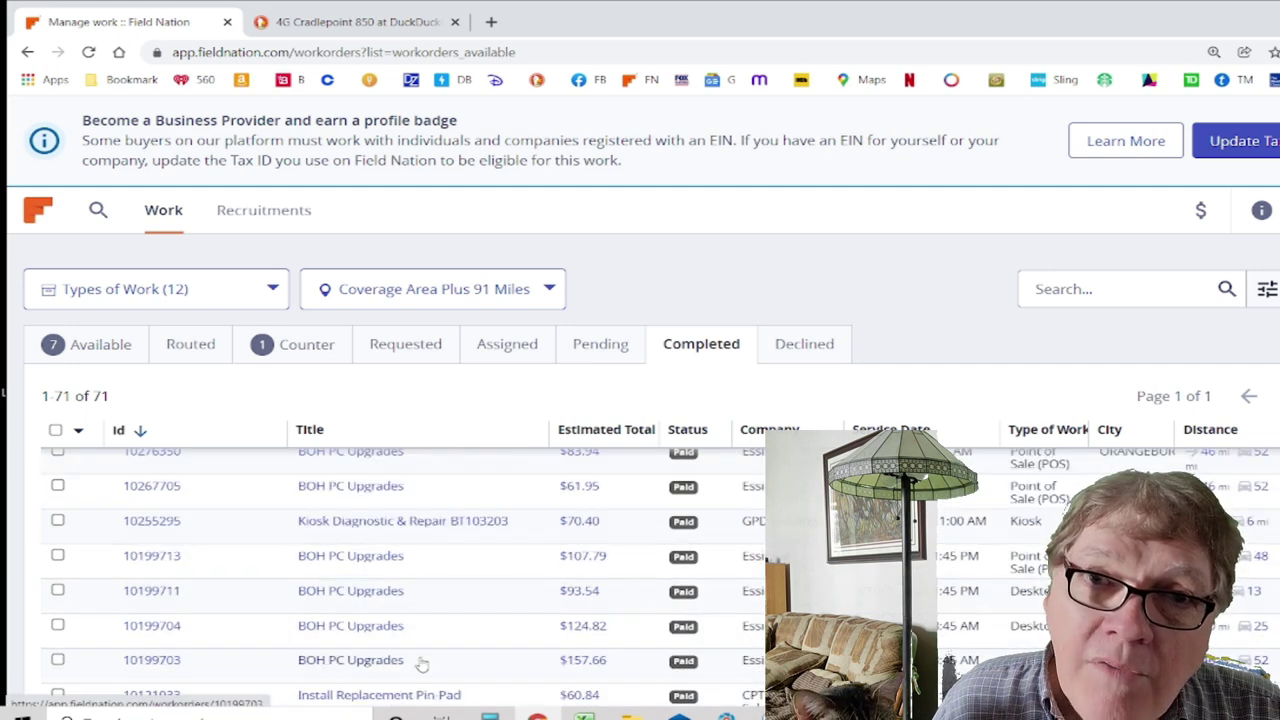
scroll(421, 663, "up", 6)
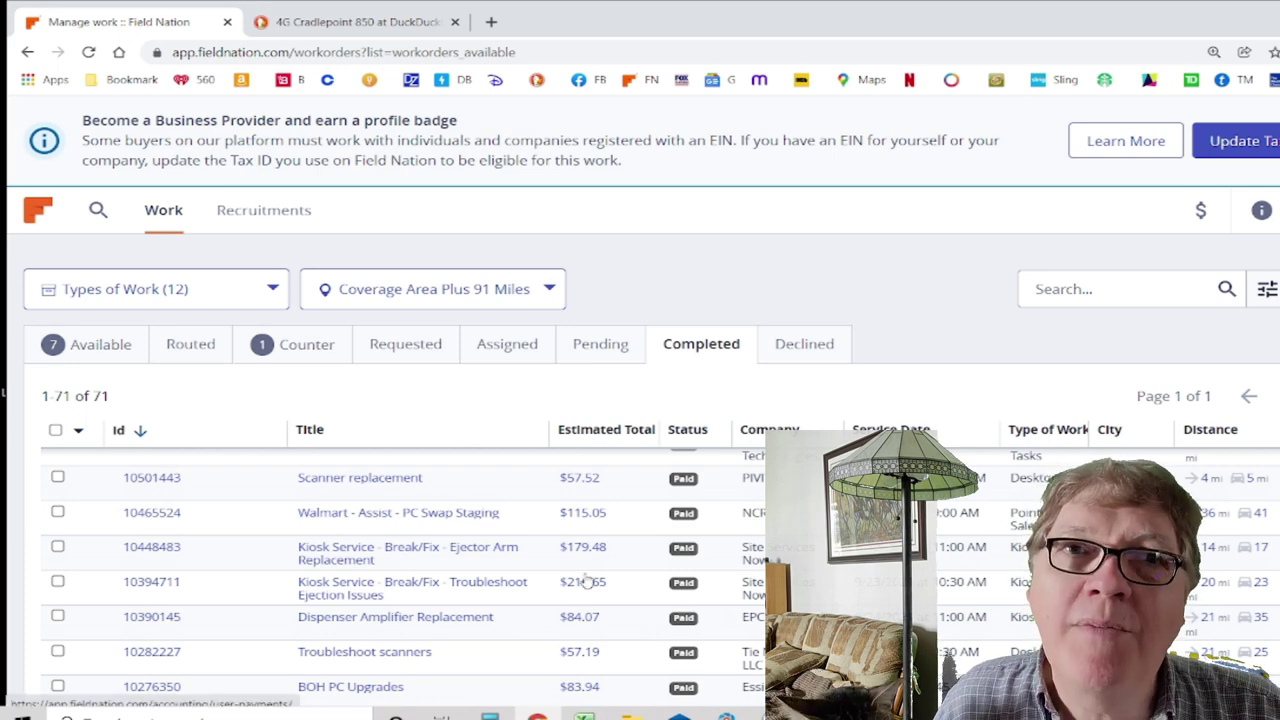
scroll(588, 580, "up", 3)
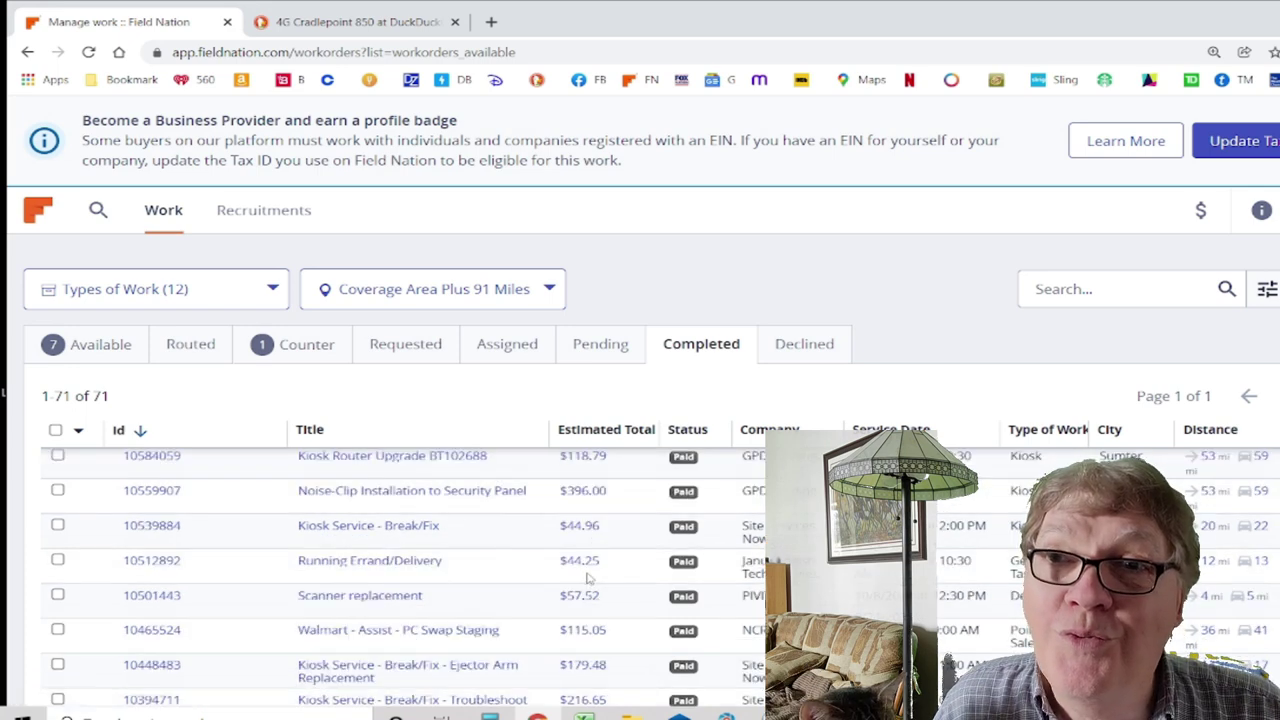
scroll(590, 579, "up", 2)
scroll(590, 579, "down", 2)
scroll(590, 579, "up", 2)
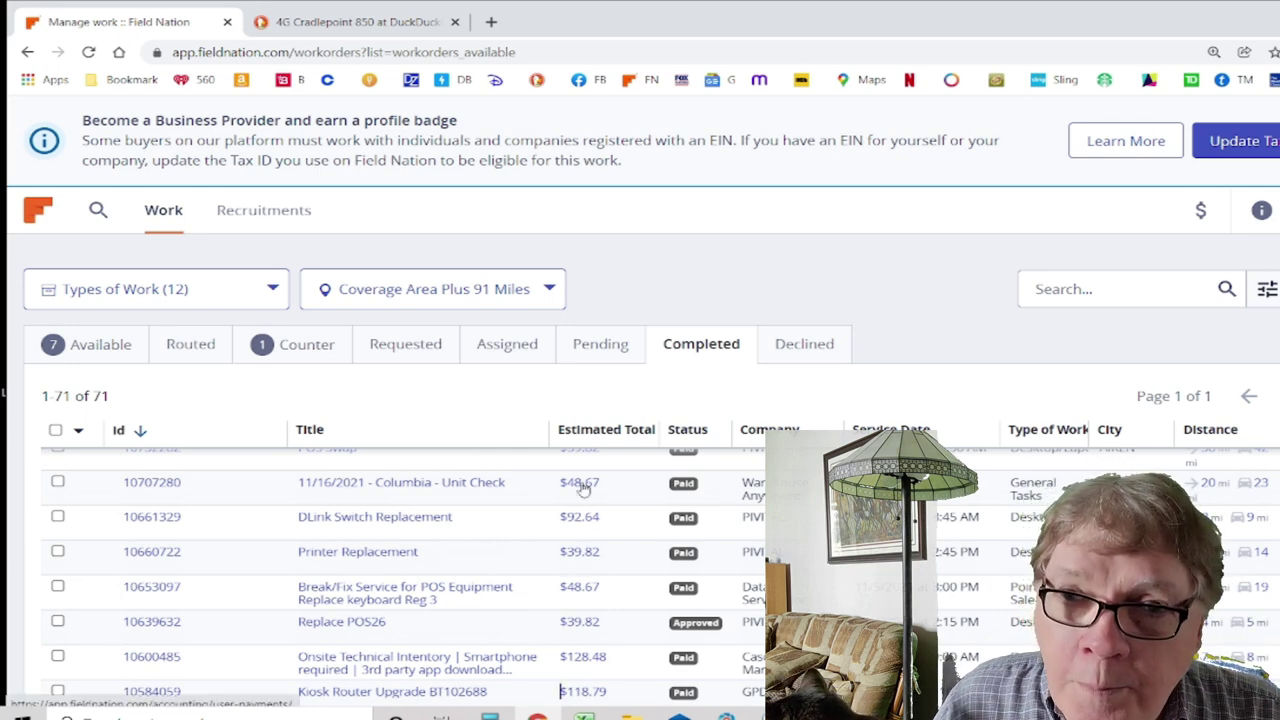
Open the completed "11/16/2021 - Columbia - Unit Check" work order and read its details from the service description to the time log
left_click(383, 493)
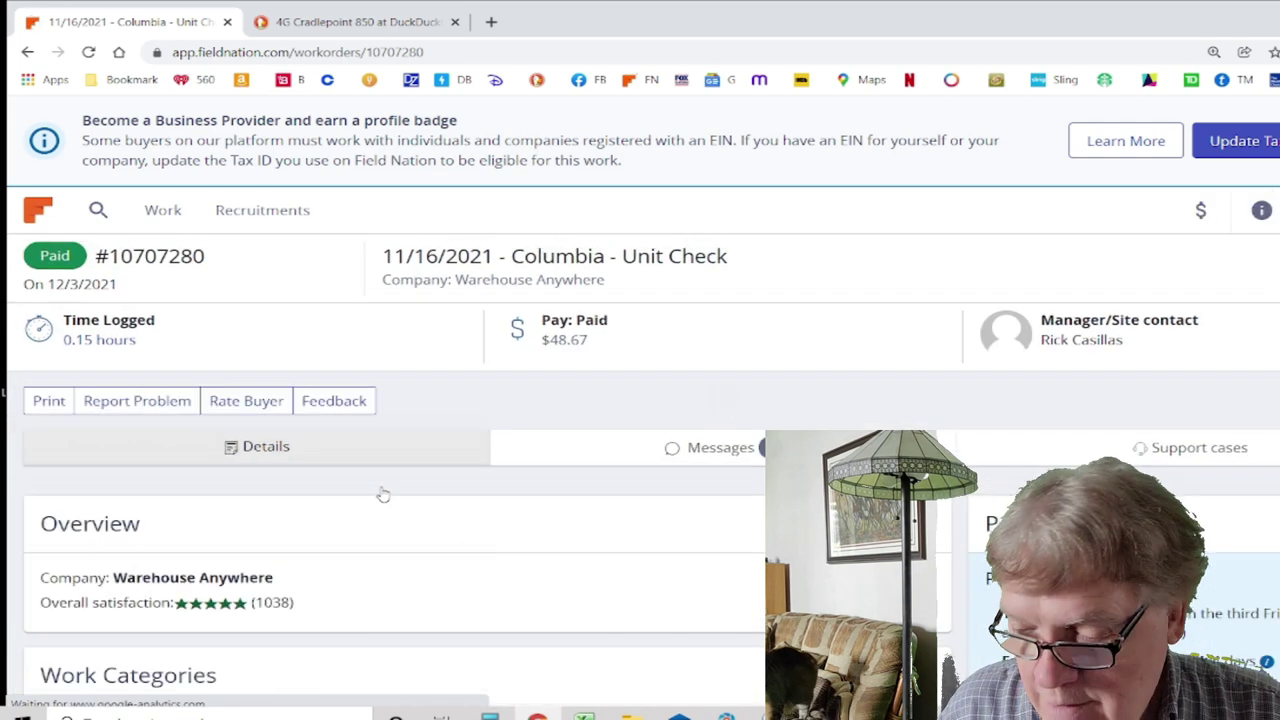
scroll(383, 493, "down", 3)
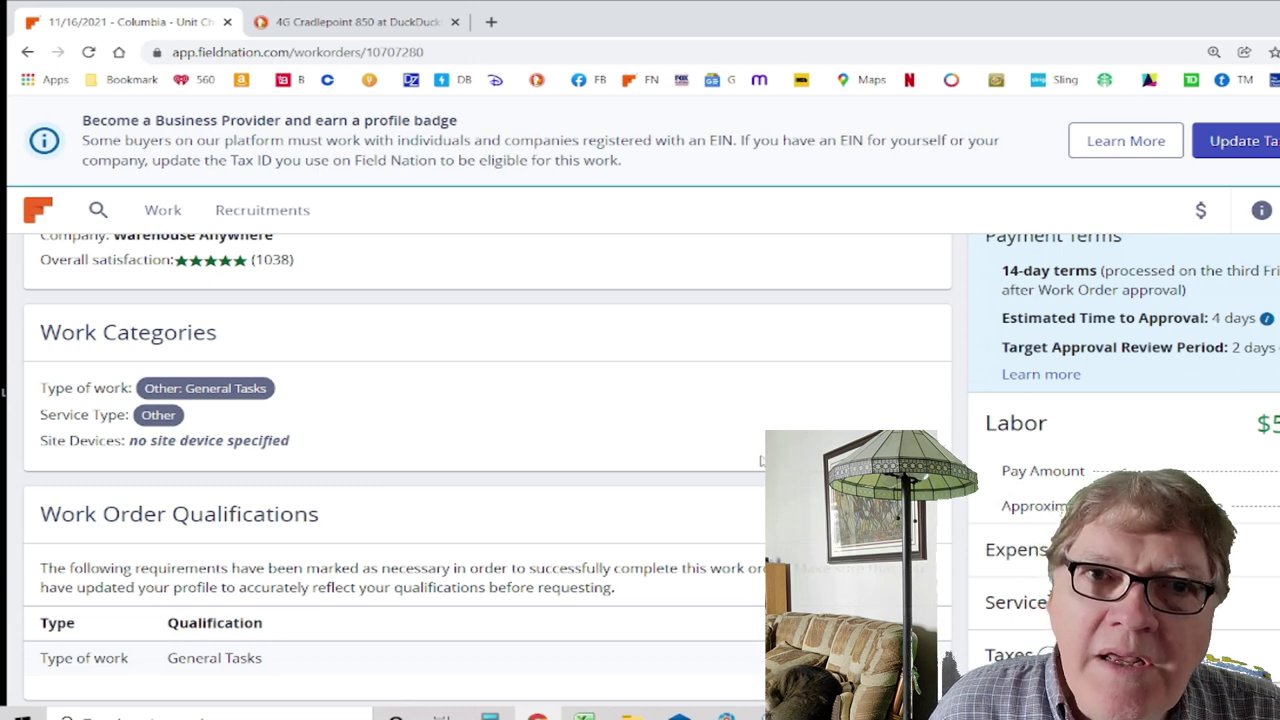
scroll(760, 460, "down", 3)
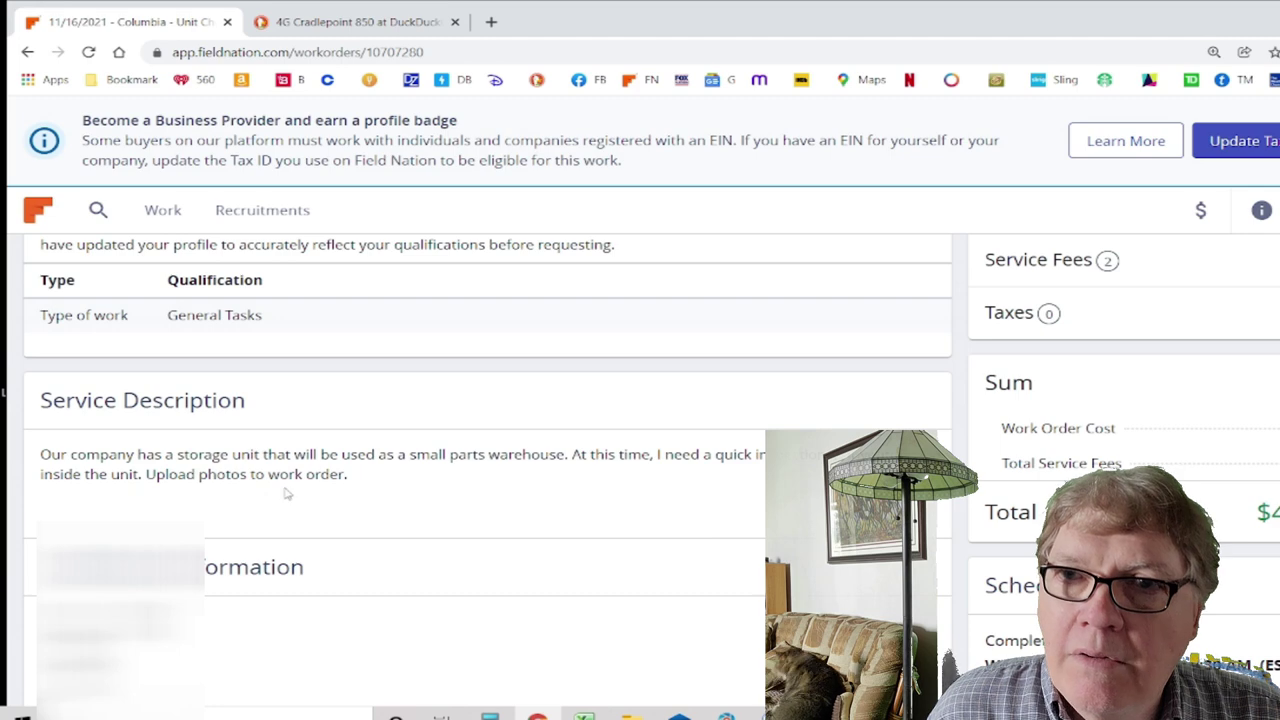
scroll(262, 544, "down", 1)
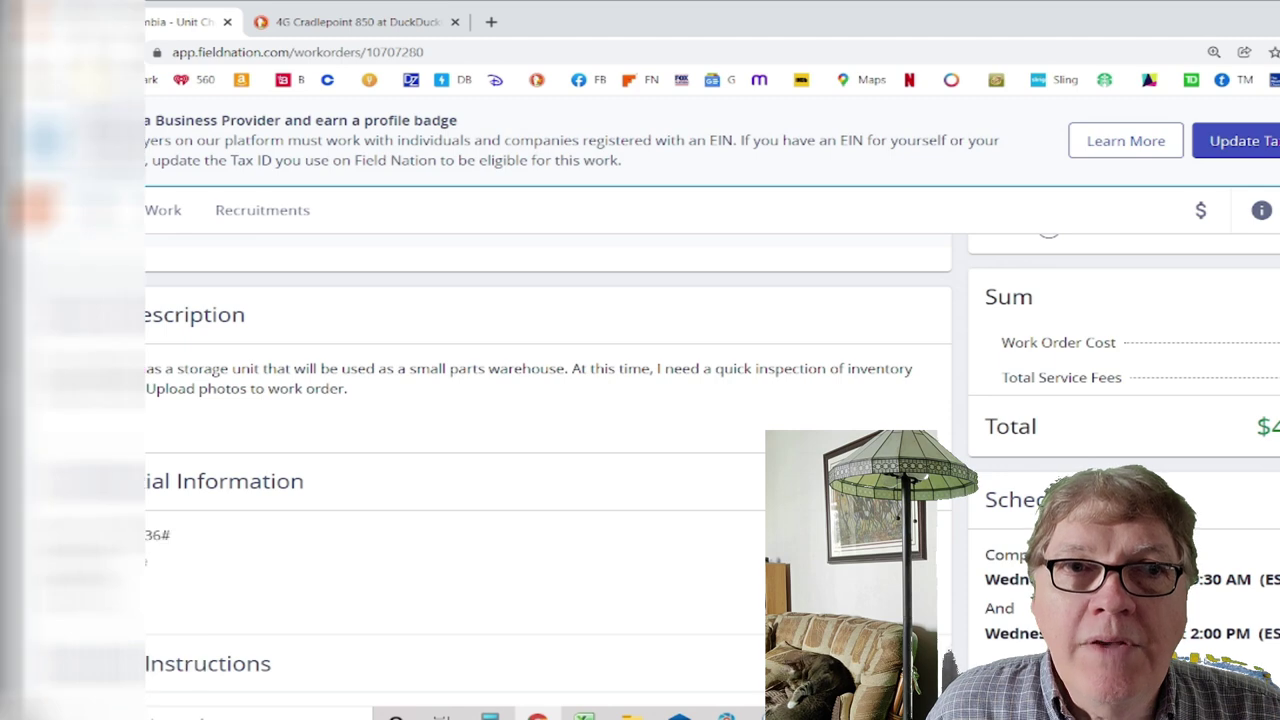
scroll(172, 513, "down", 4)
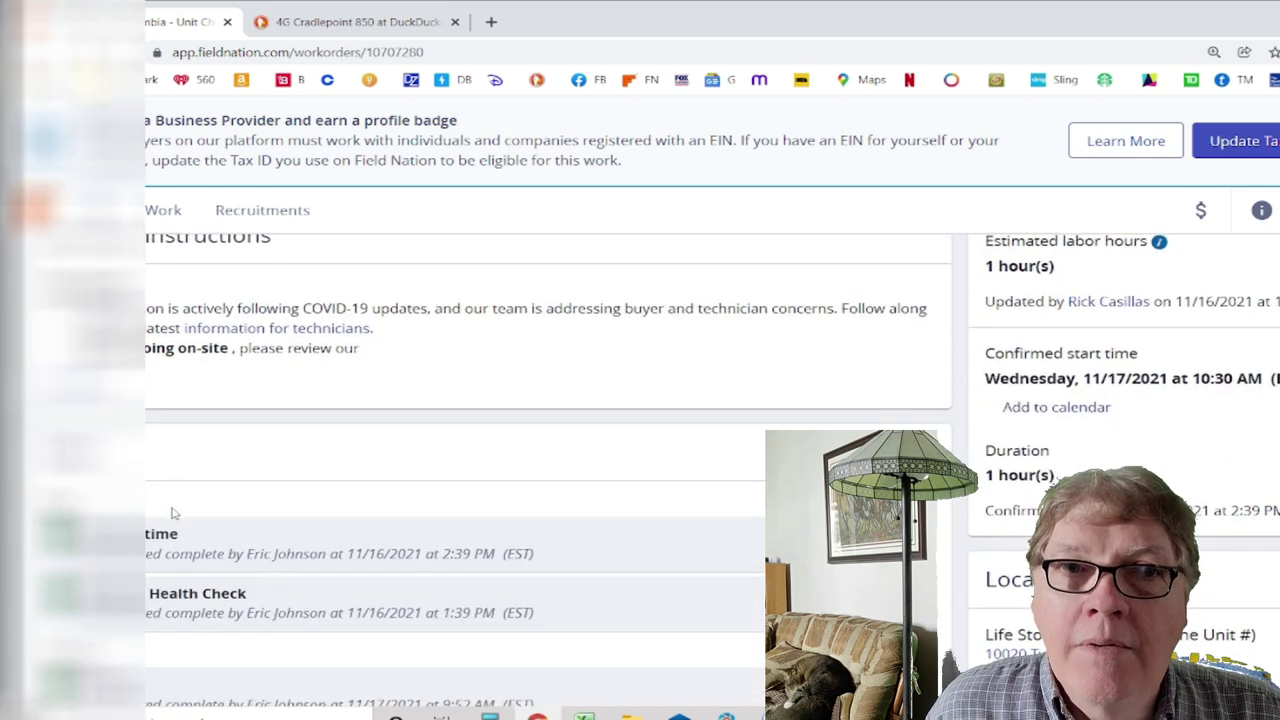
scroll(172, 513, "down", 7)
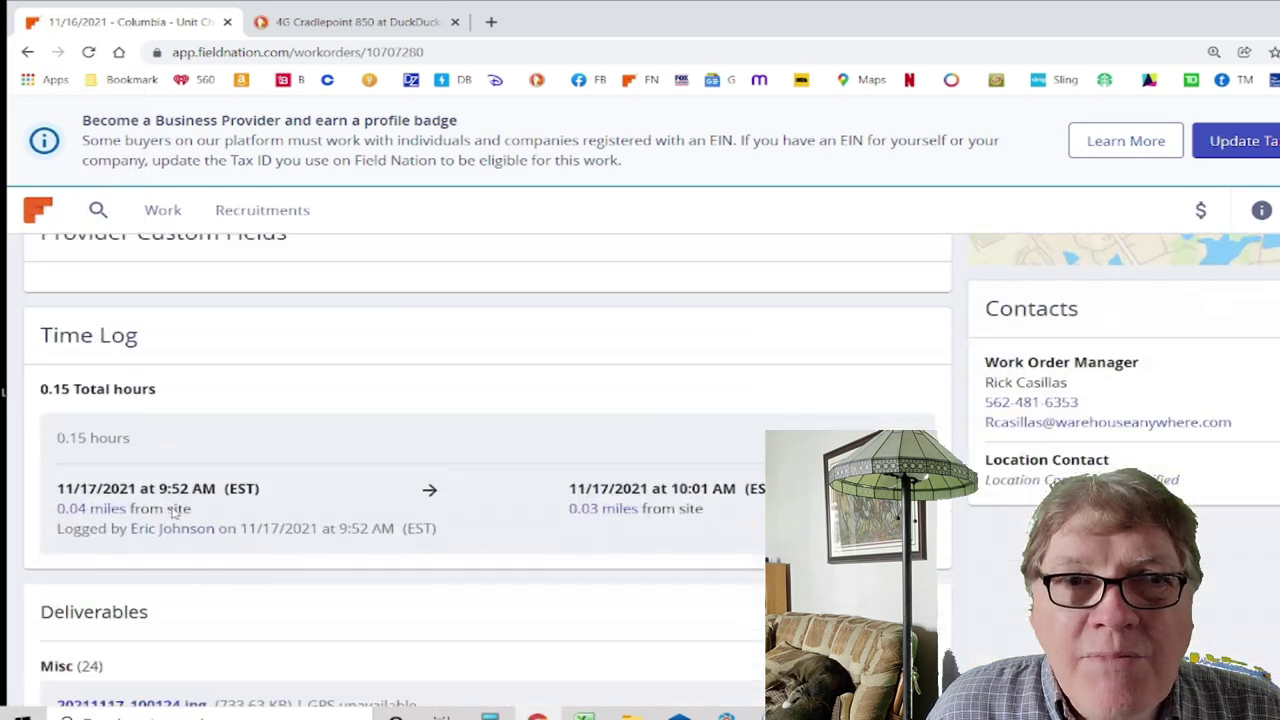
Look through all the uploaded photos in the work order's deliverables, down to the Shipments section
scroll(172, 513, "down", 2)
scroll(172, 513, "down", 5)
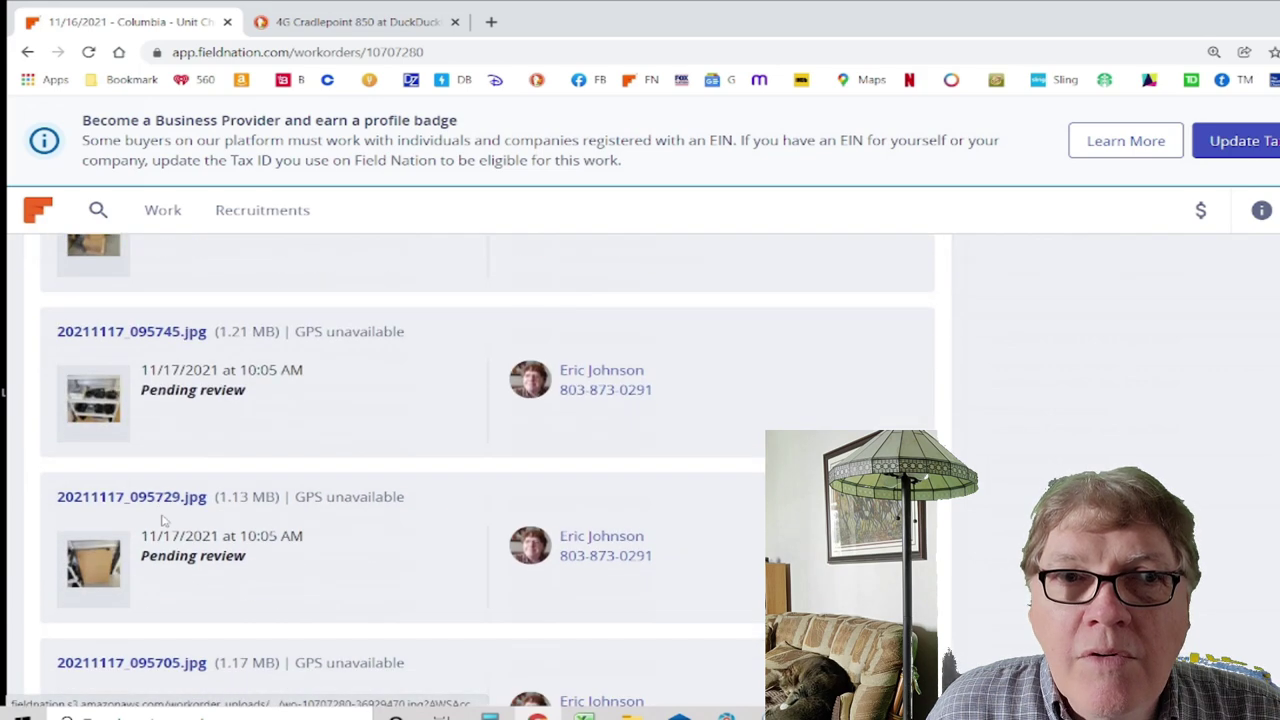
scroll(173, 561, "down", 5)
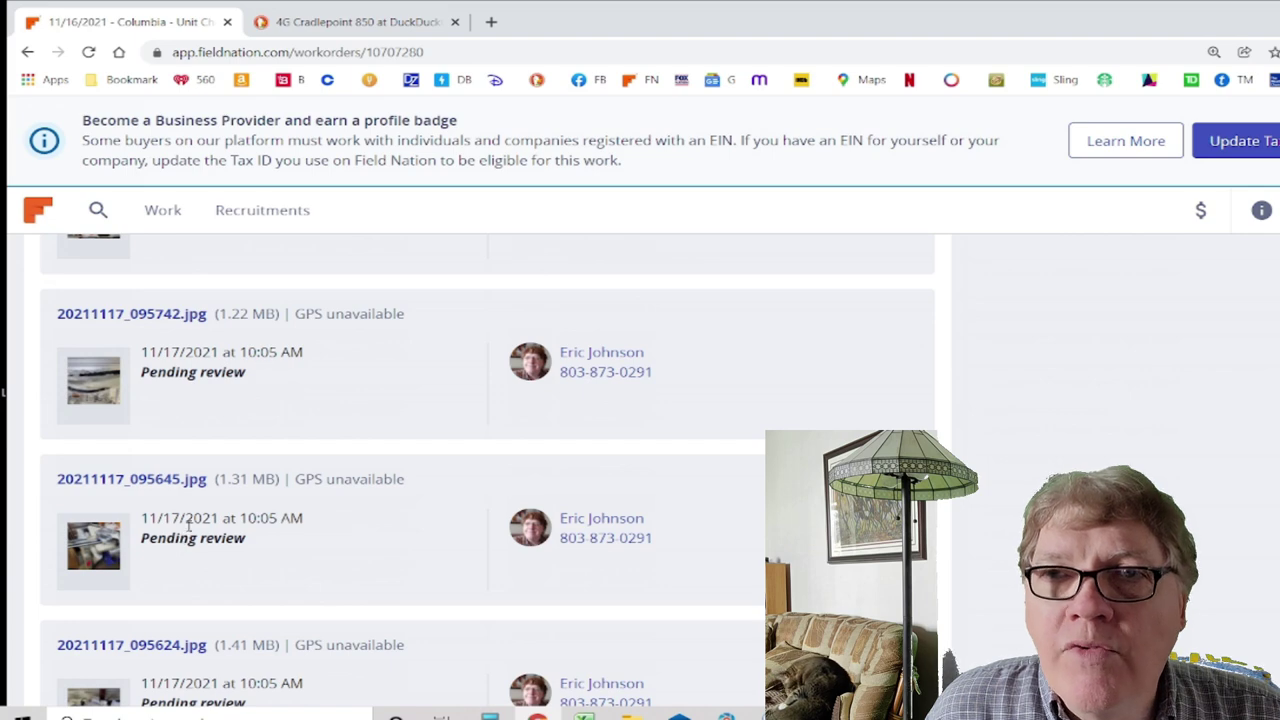
scroll(191, 503, "down", 5)
scroll(191, 503, "down", 5)
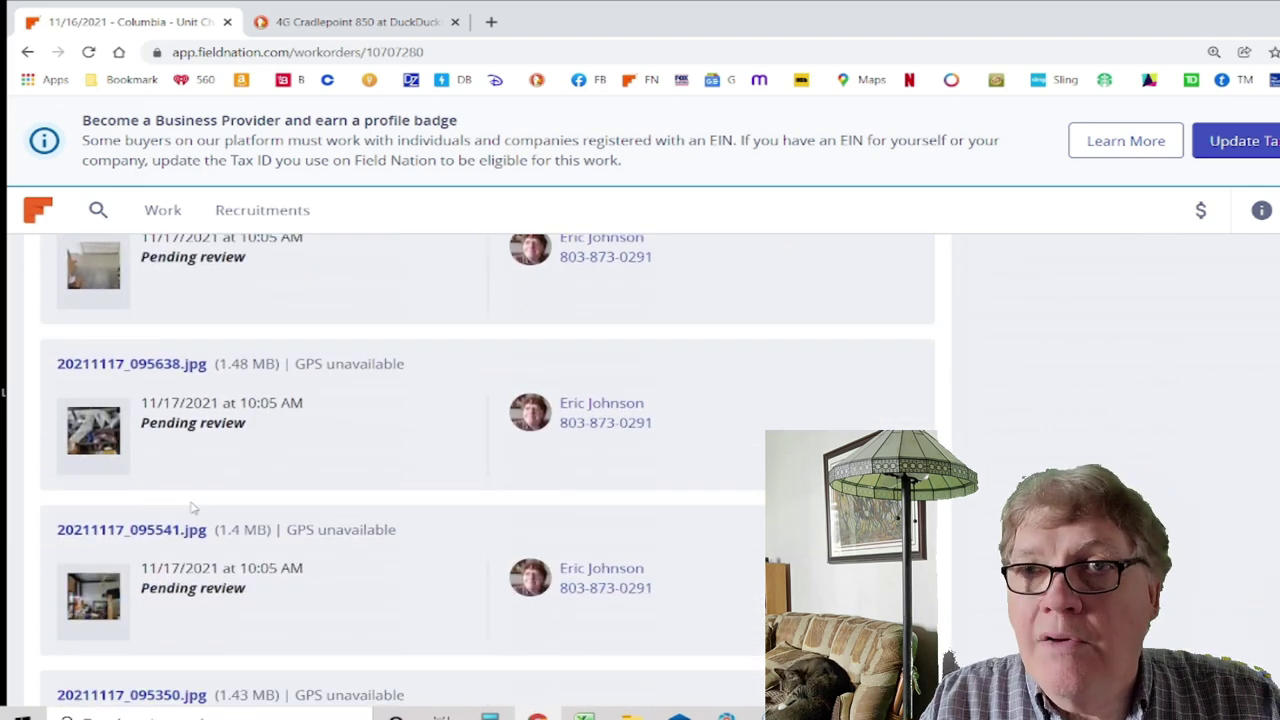
scroll(193, 508, "down", 5)
scroll(193, 508, "down", 5)
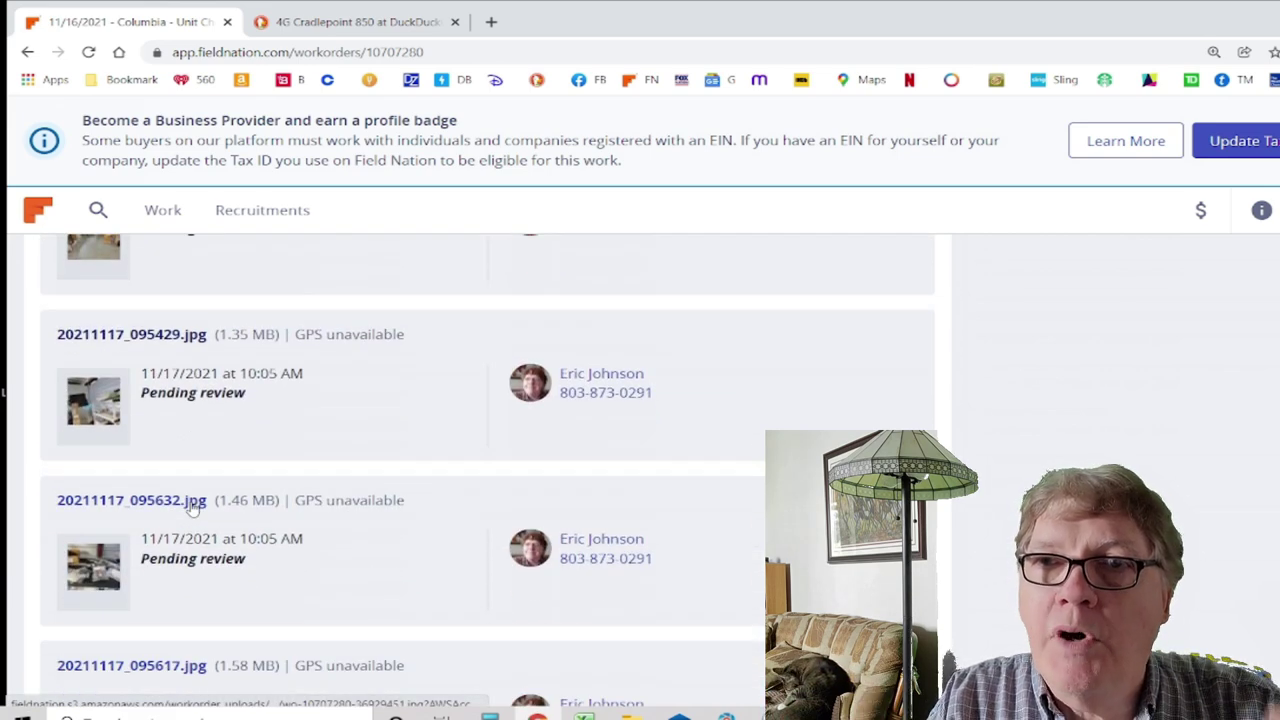
scroll(193, 508, "down", 3)
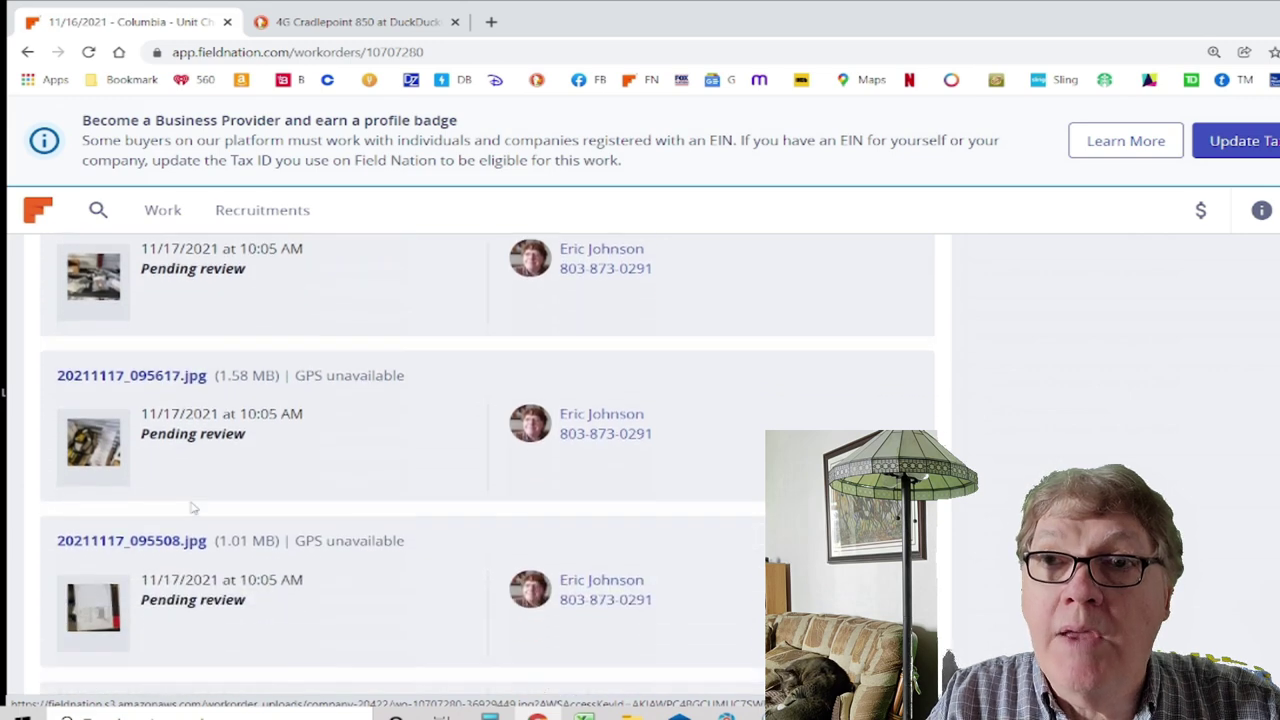
scroll(193, 508, "down", 2)
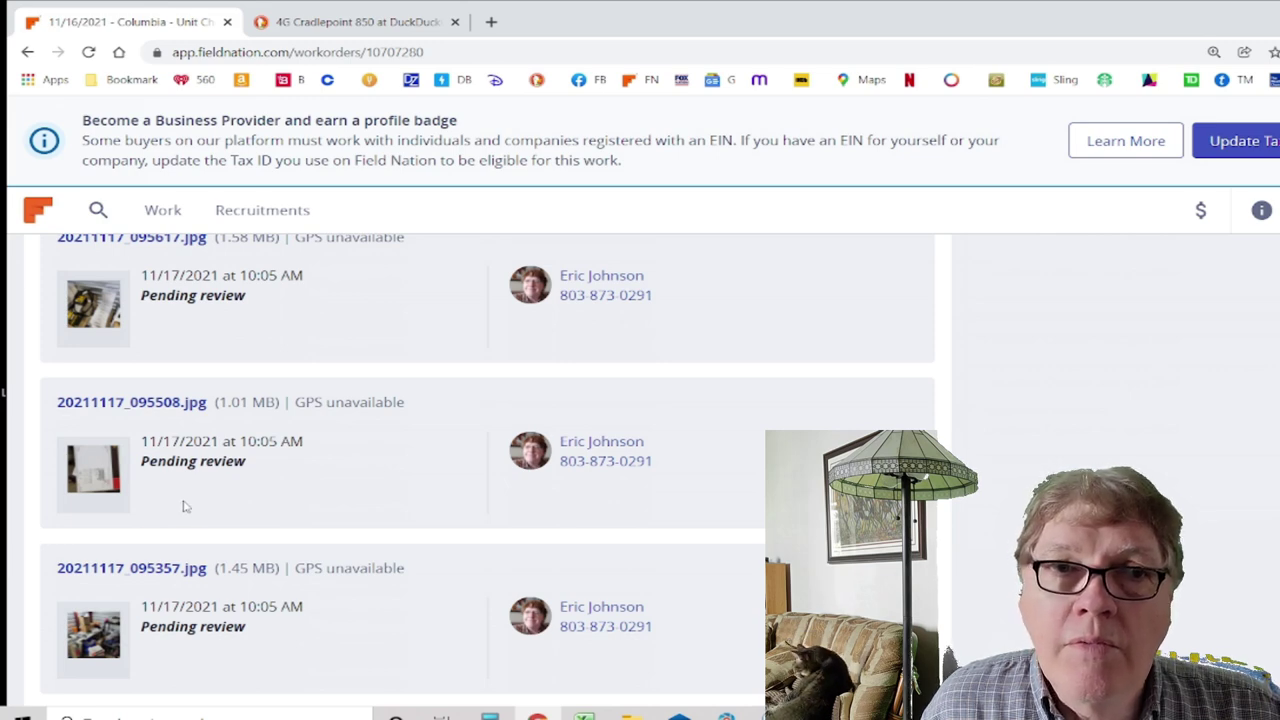
scroll(183, 507, "down", 5)
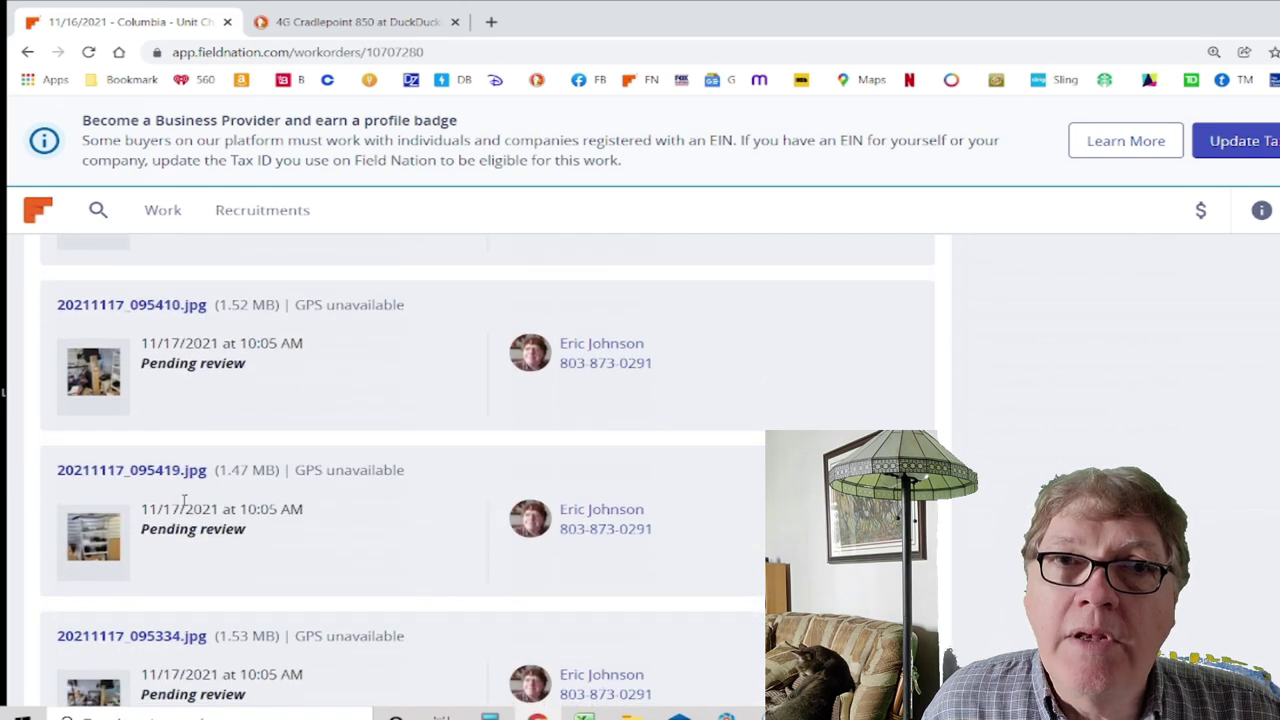
scroll(182, 498, "down", 2)
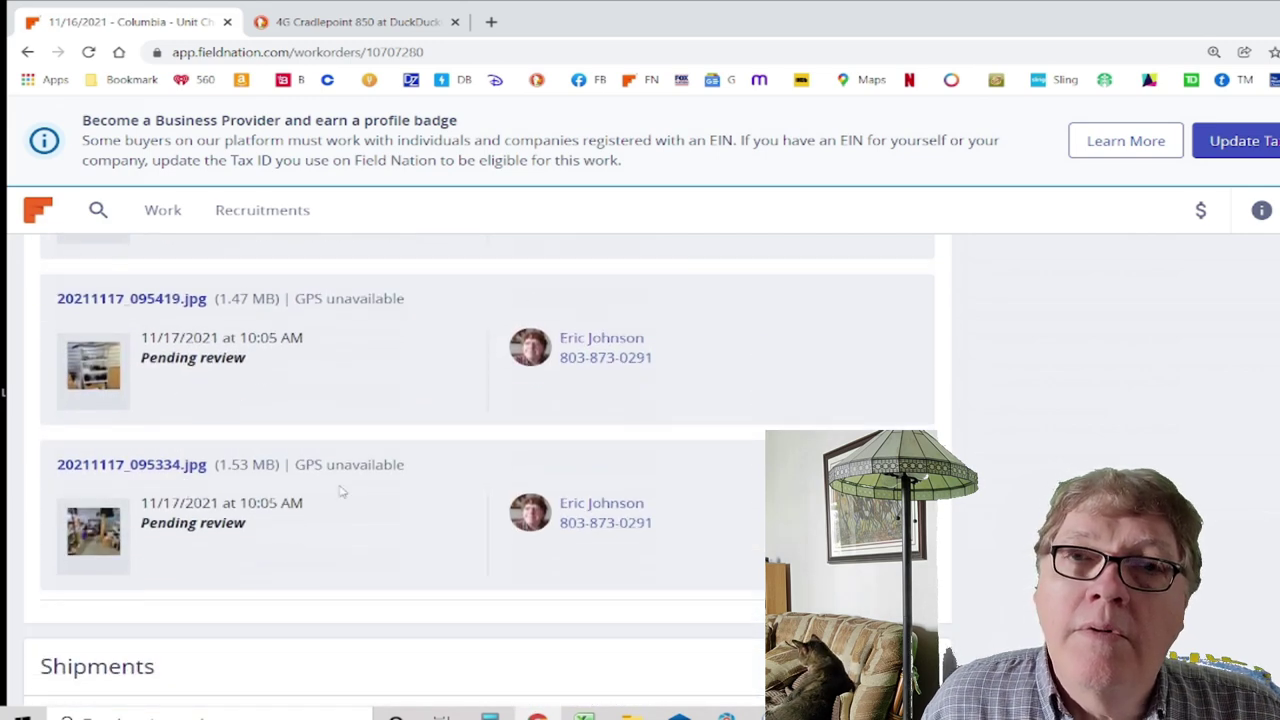
Download the deliverable photo 20211117_095334.jpg, view it full size, and close it
left_click(199, 467)
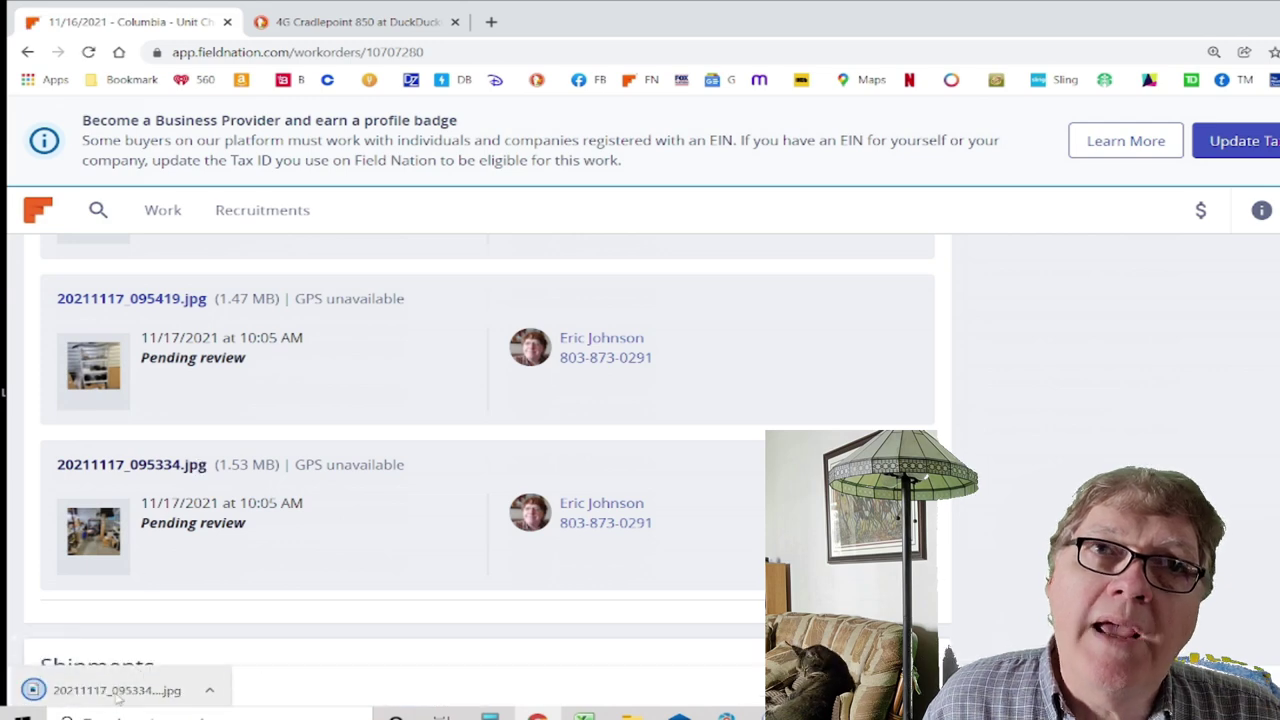
left_click(117, 692)
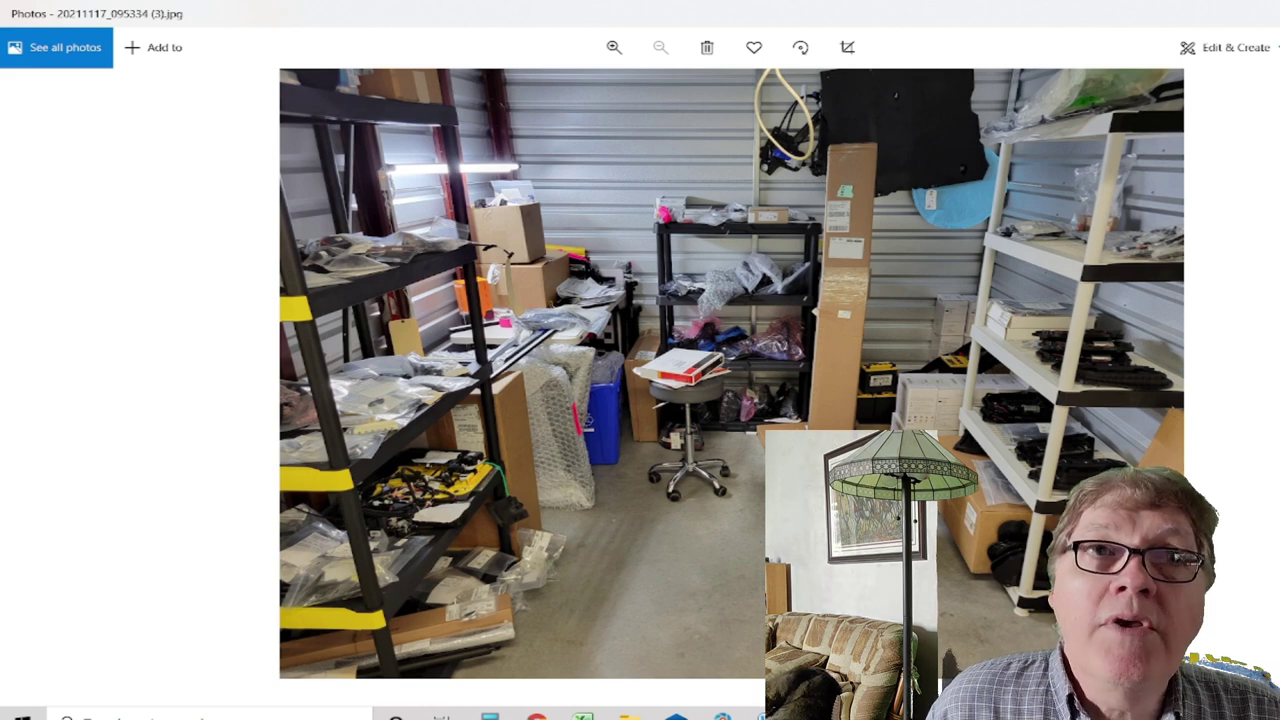
key("alt+F4")
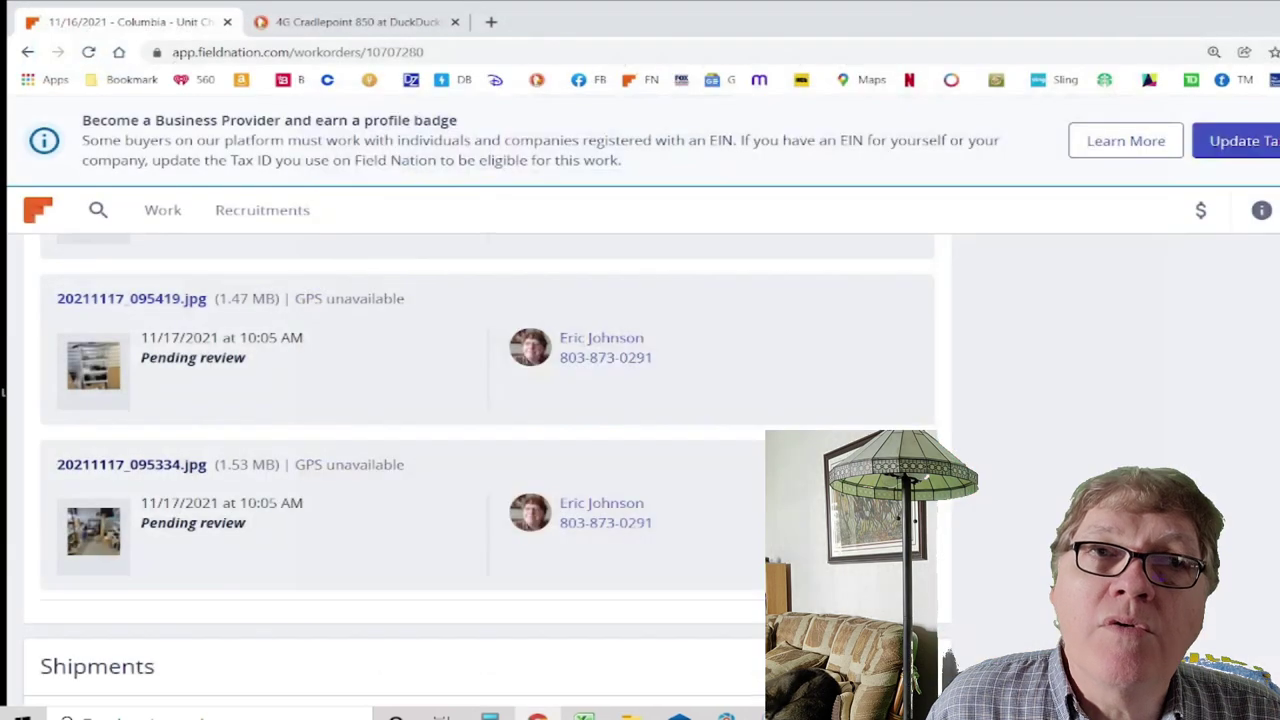
Download the deliverable photo 20211117_095508.jpg, view the shipping box label in it, and close it
scroll(313, 485, "up", 1)
scroll(313, 485, "up", 5)
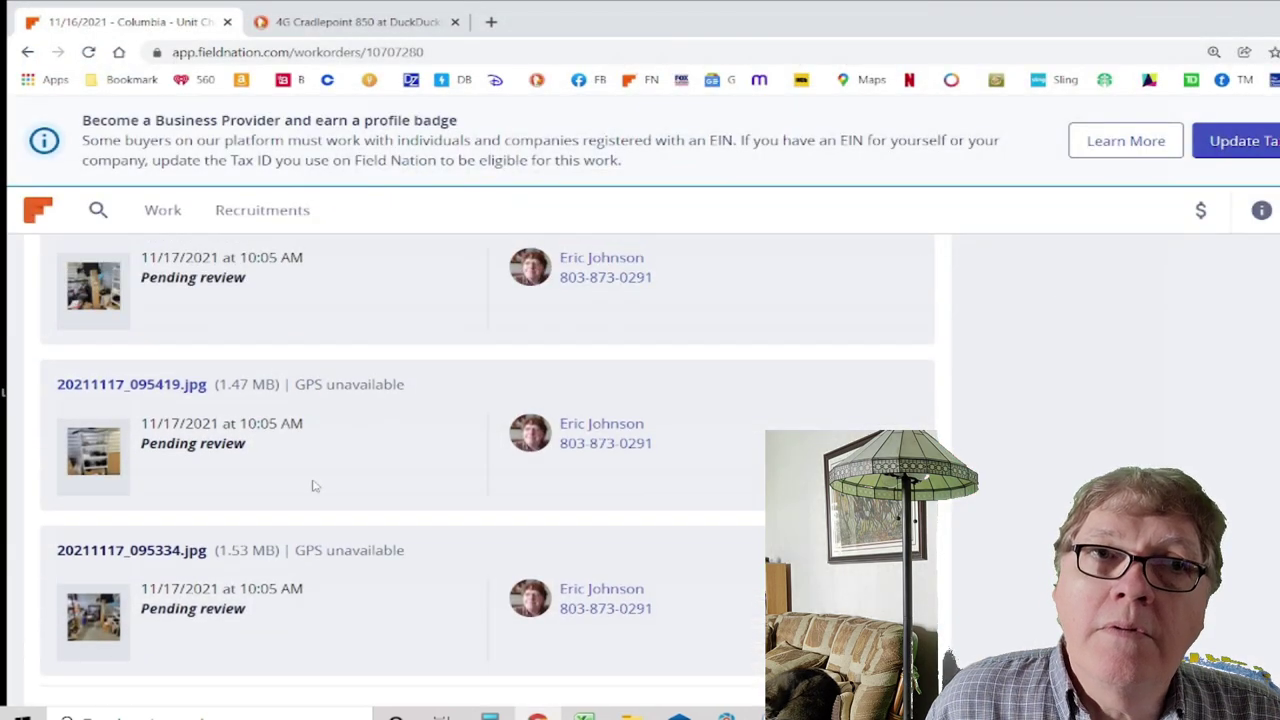
scroll(320, 480, "up", 3)
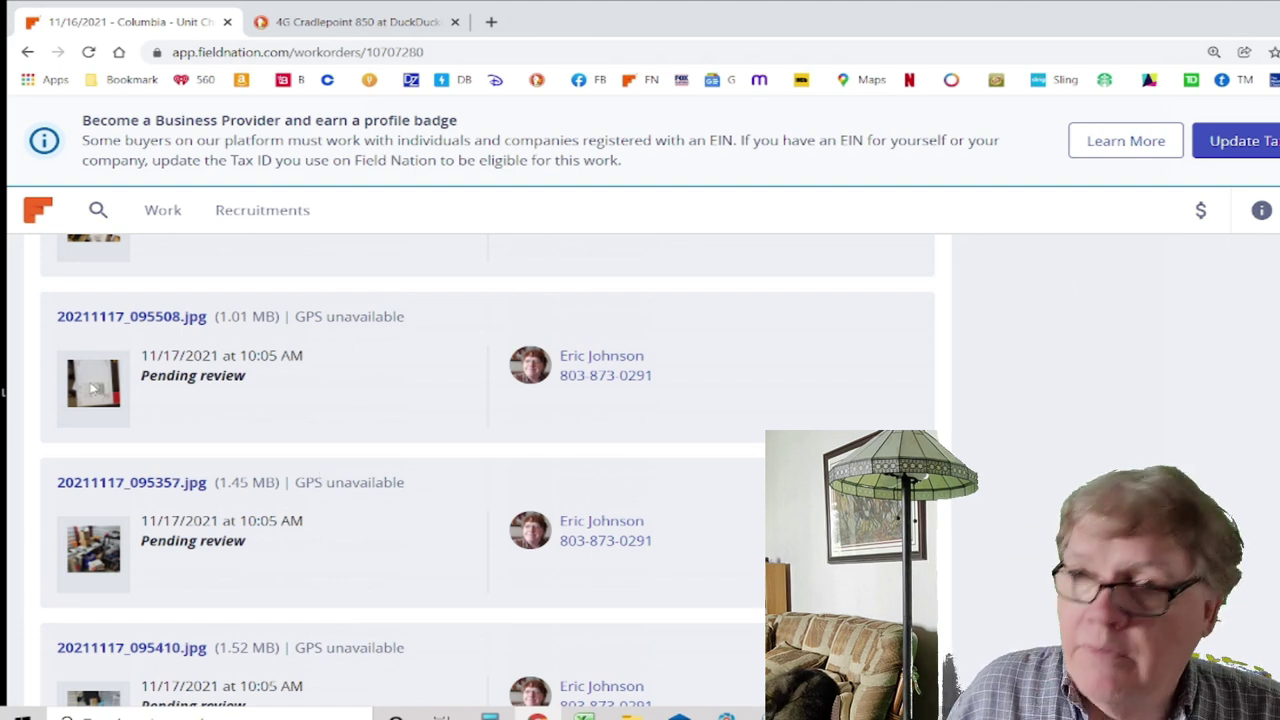
left_click(145, 325)
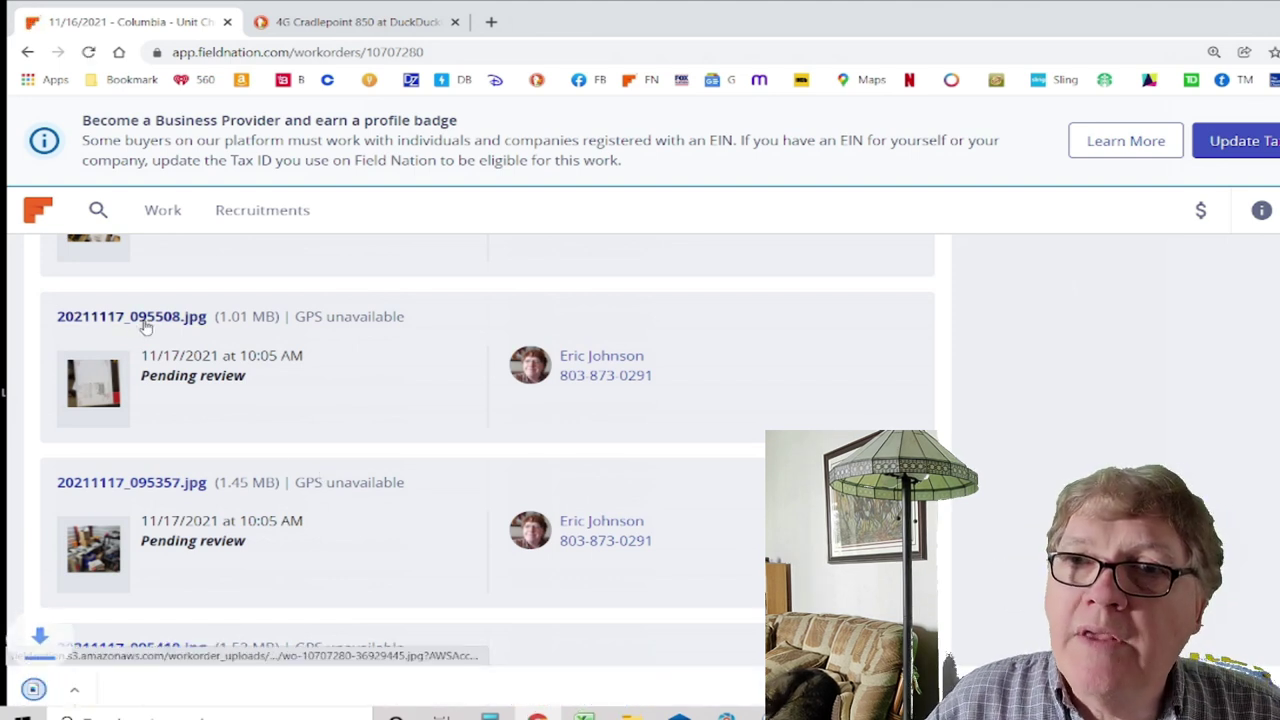
left_click(105, 697)
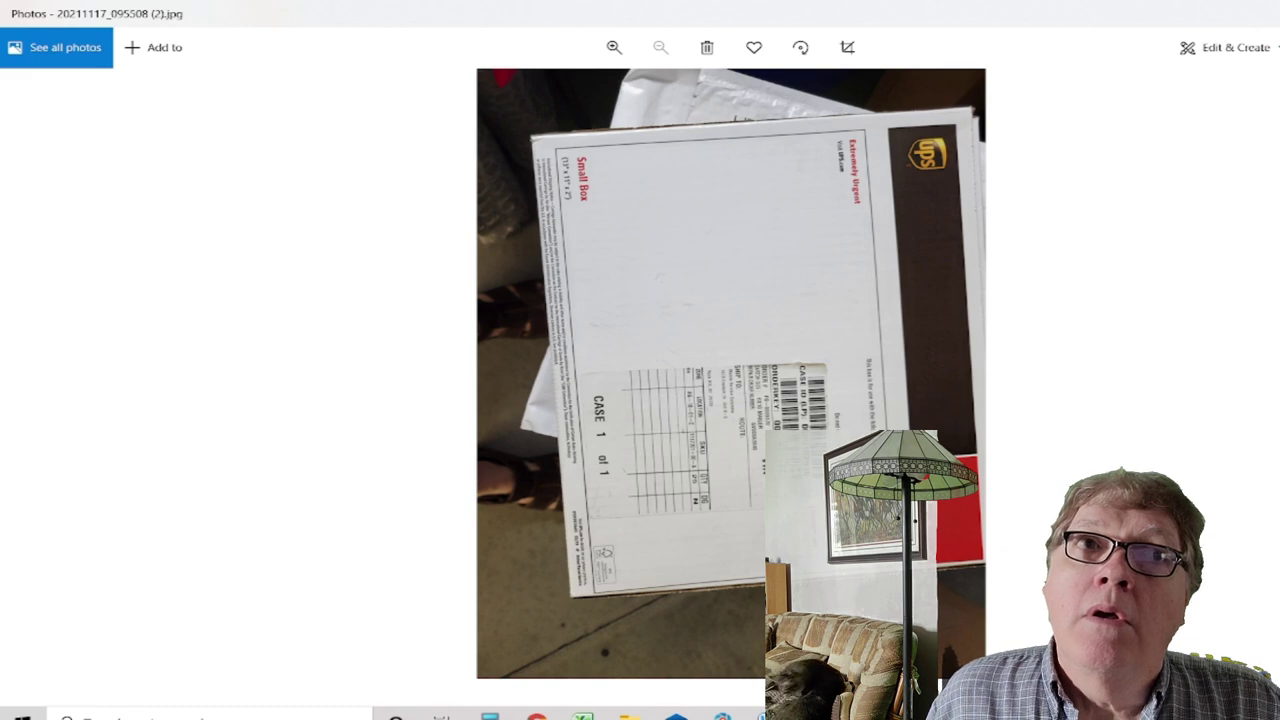
key("alt+F4")
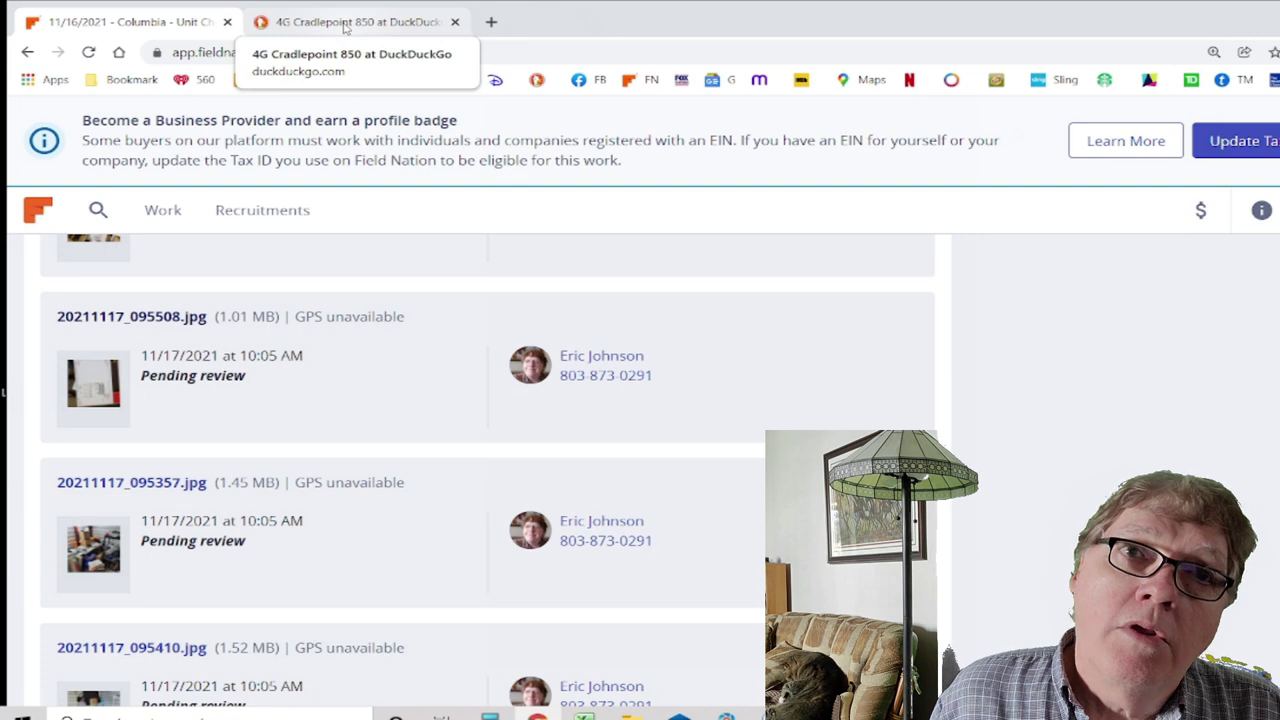
Return to the work order lists and check the buyers' performance ratings on the completed work orders
left_click(168, 212)
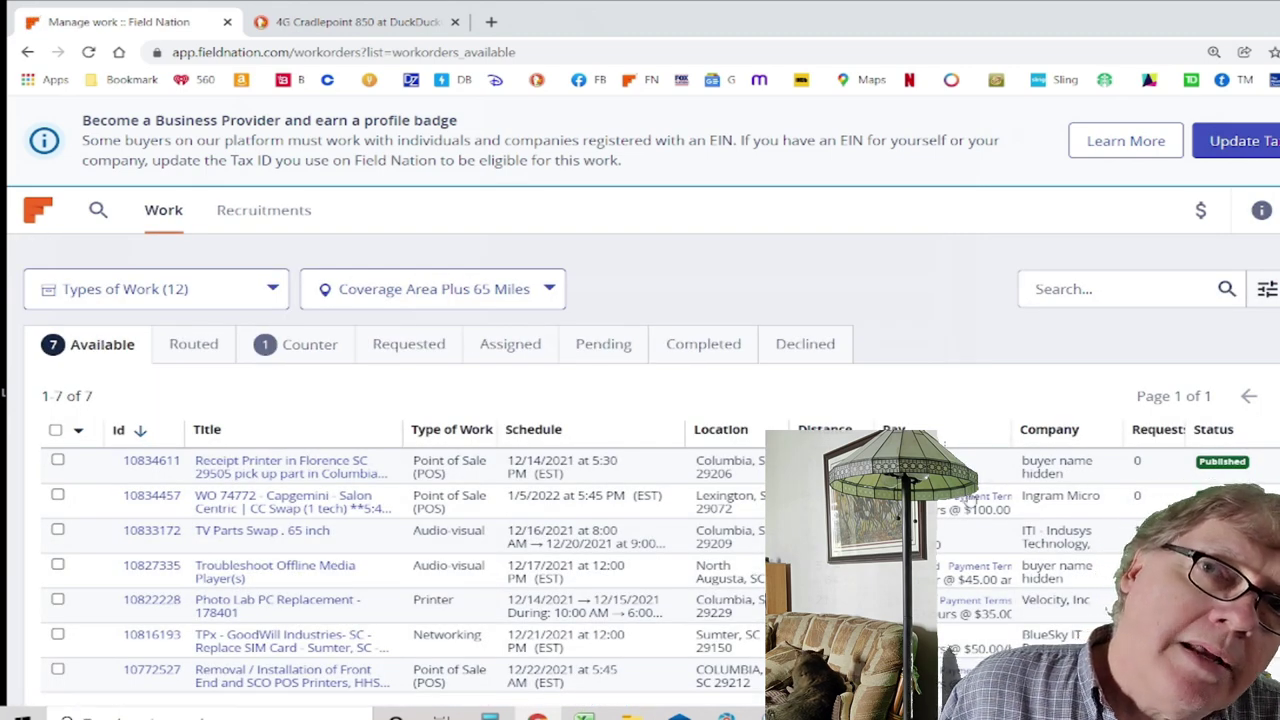
left_click(724, 345)
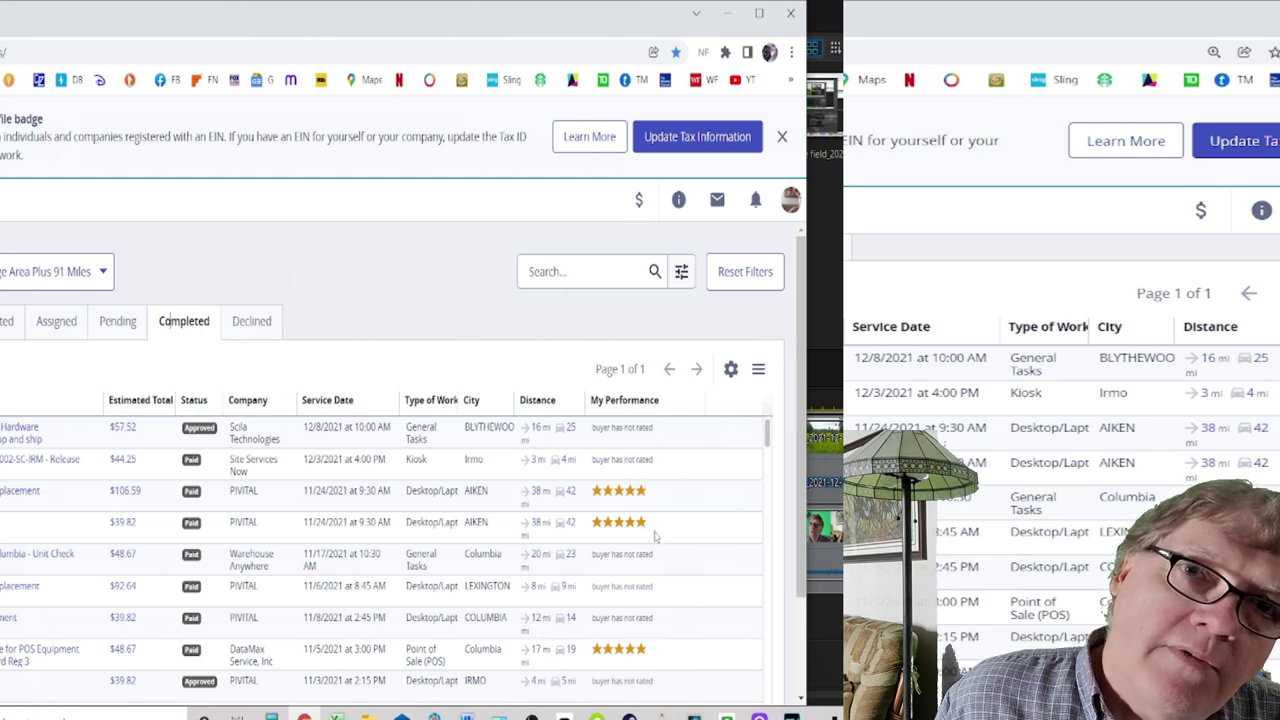
scroll(686, 527, "down", 1)
scroll(686, 527, "down", 1)
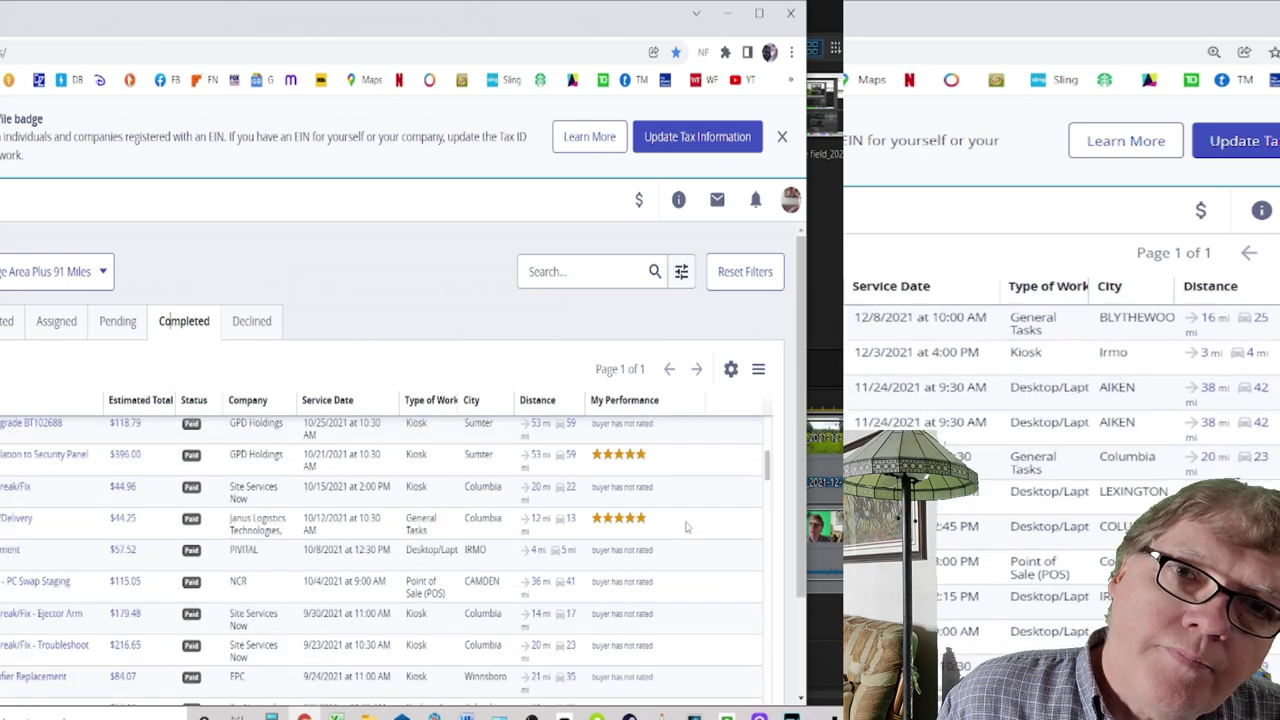
Examine the pay and buyers' performance ratings of the completed work orders from October back to July 2021
scroll(686, 527, "down", 2)
scroll(686, 527, "down", 1)
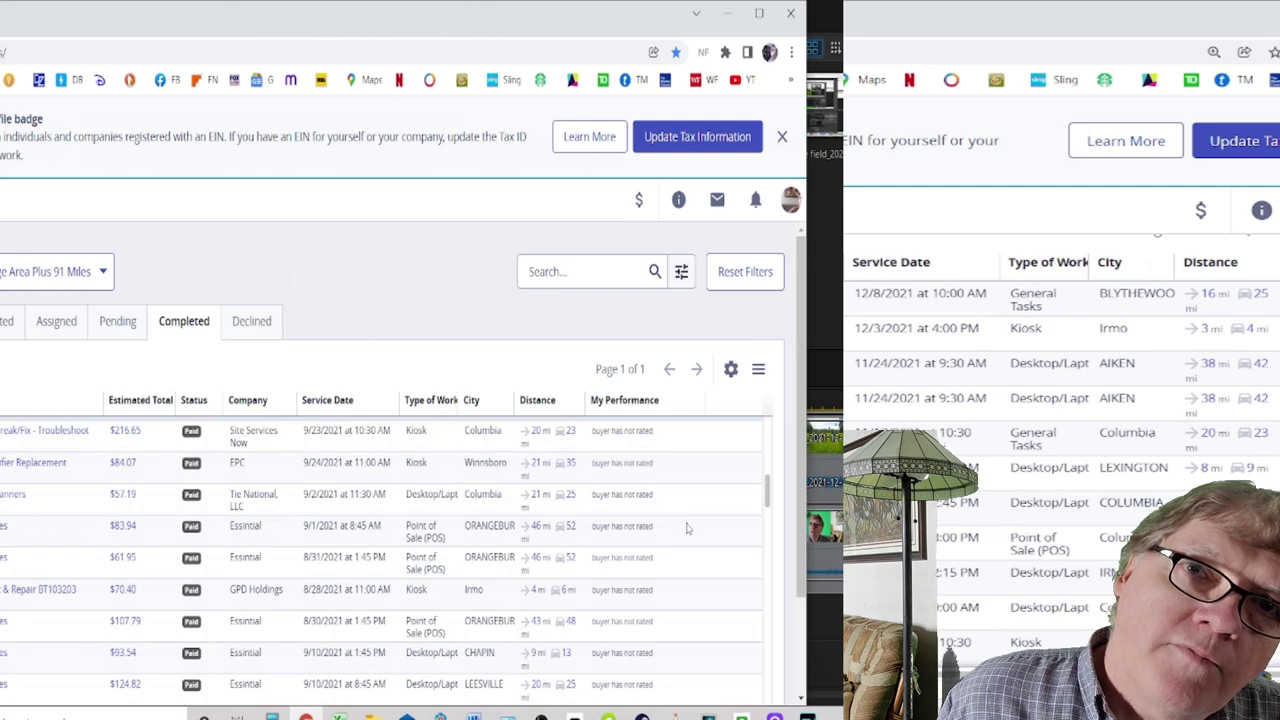
scroll(688, 527, "down", 1)
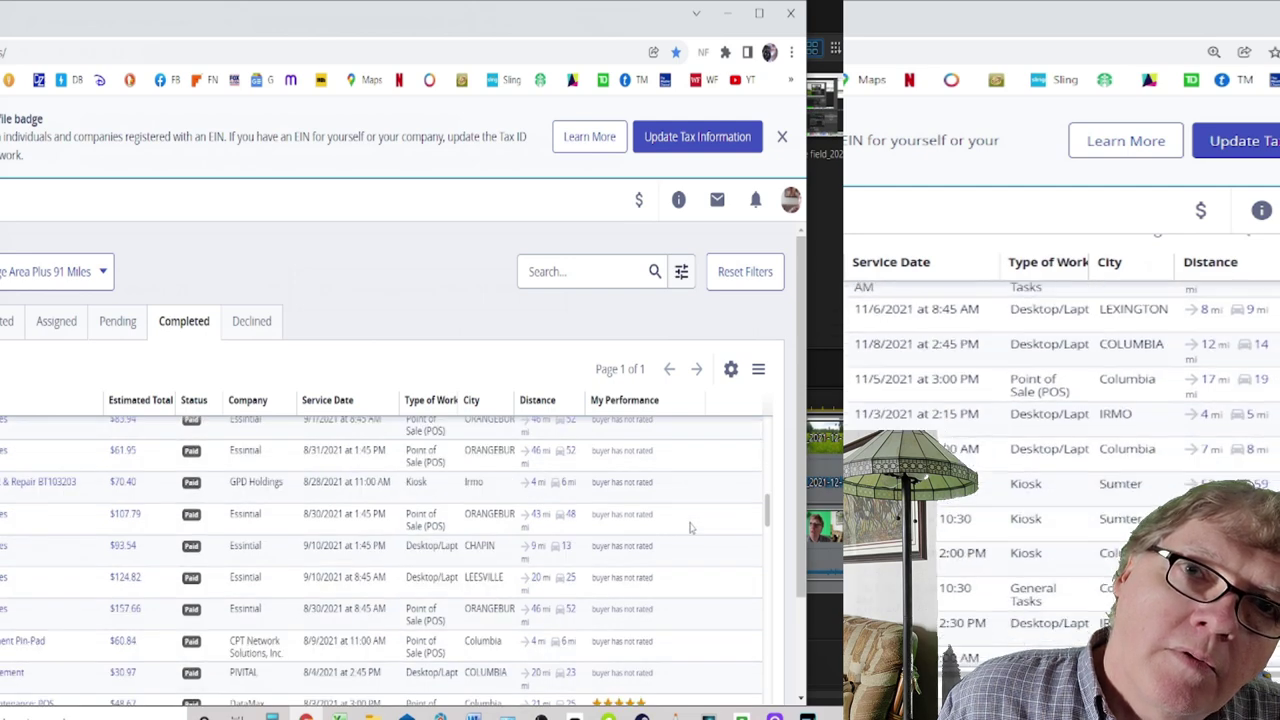
scroll(688, 527, "down", 1)
scroll(688, 527, "down", 1)
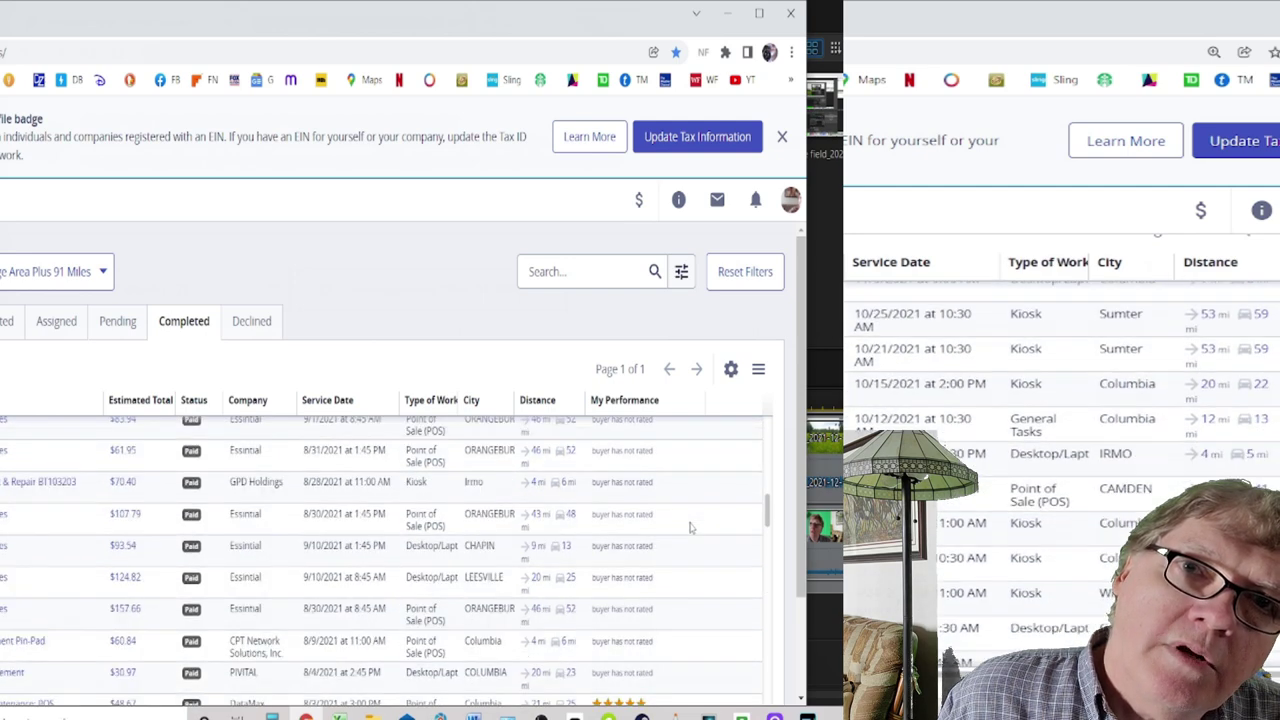
scroll(692, 527, "up", 1)
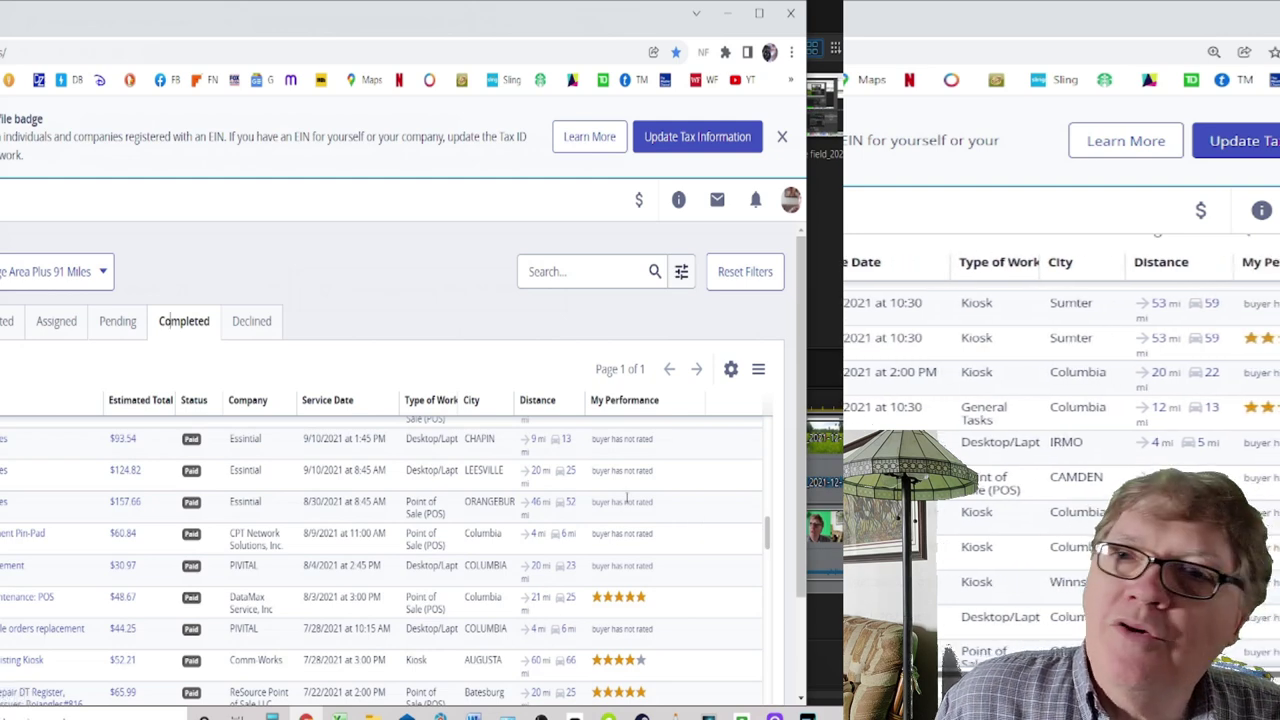
scroll(620, 515, "down", 1)
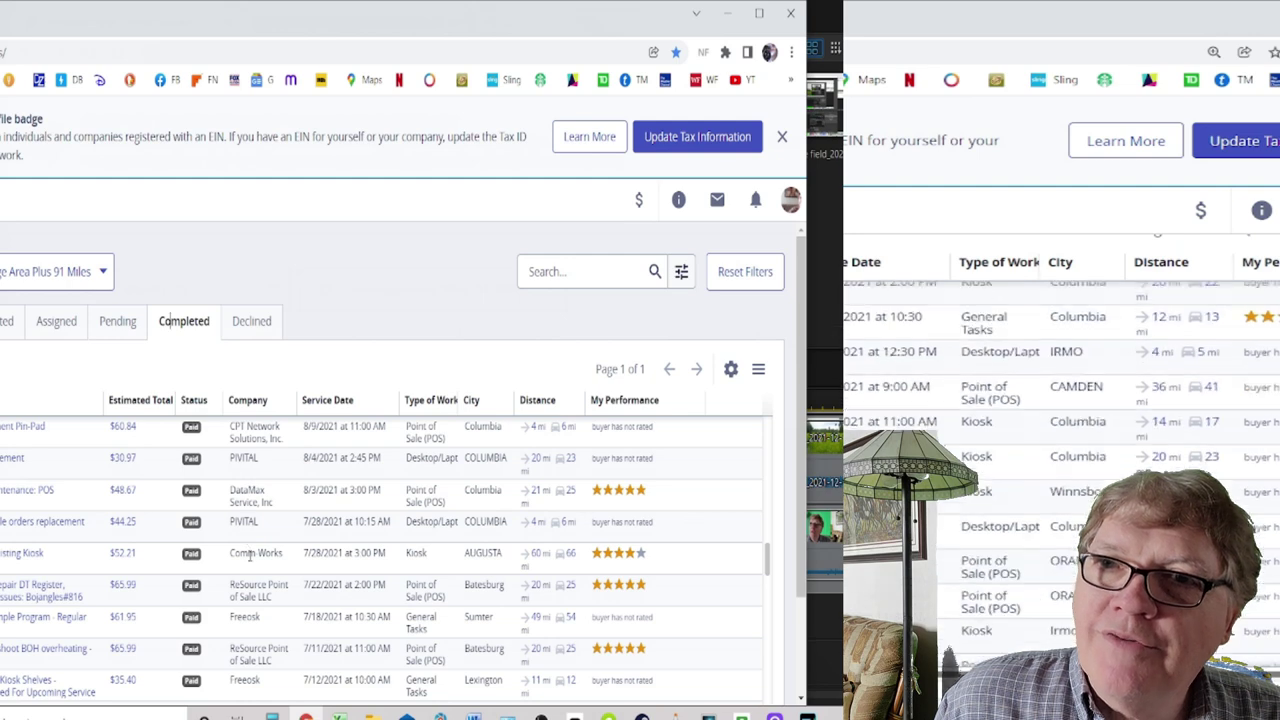
scroll(476, 533, "down", 1)
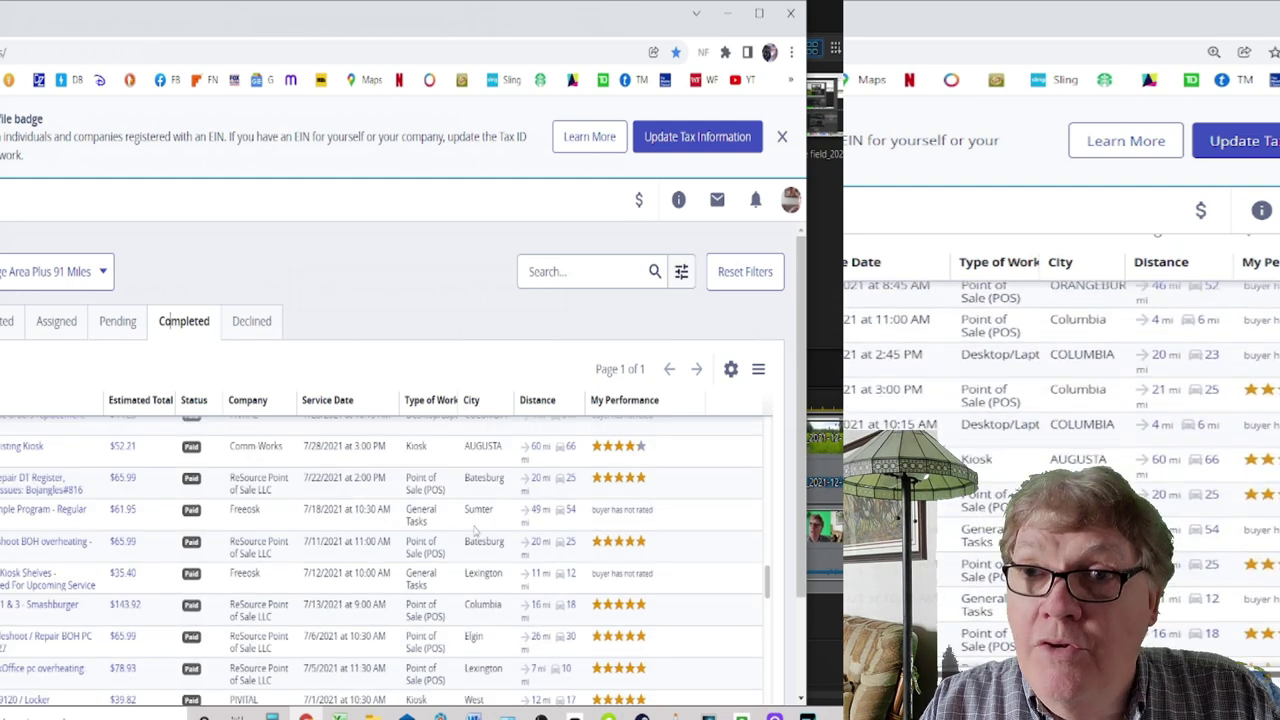
scroll(475, 530, "down", 1)
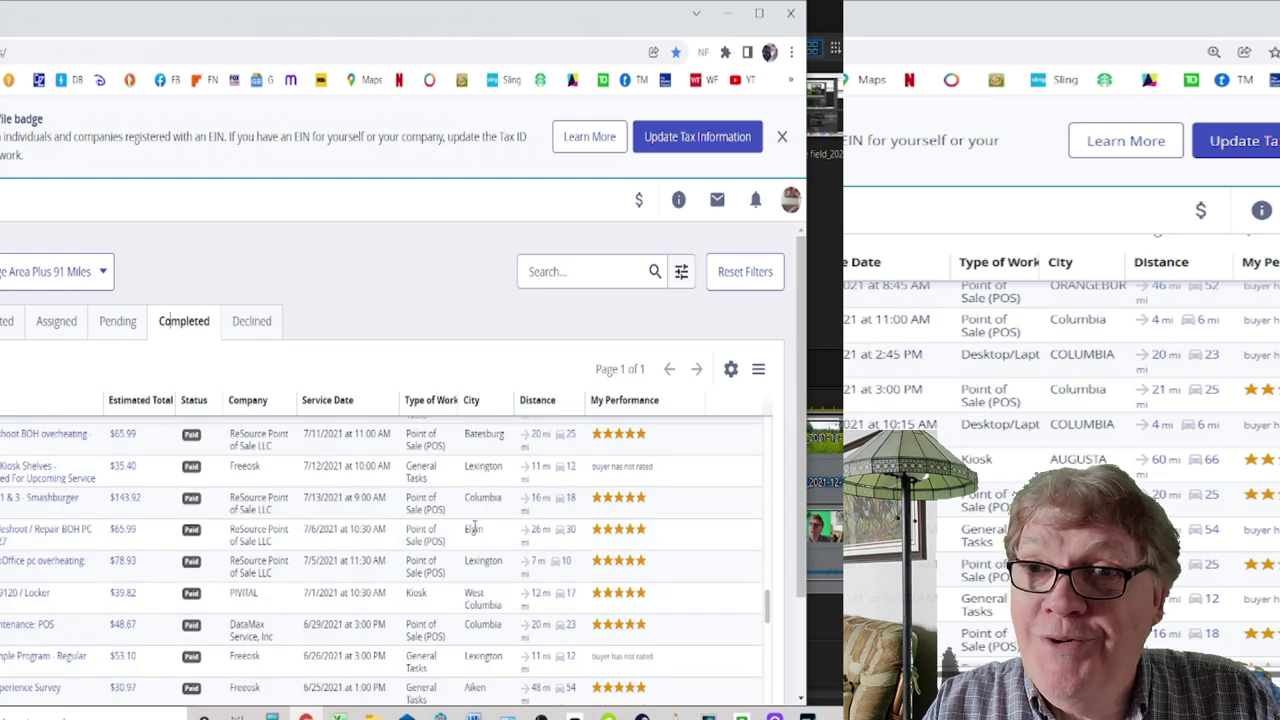
Check which companies rated the completed work orders from June 2021 back to the oldest jobs from 2015
scroll(474, 528, "down", 1)
scroll(475, 530, "down", 1)
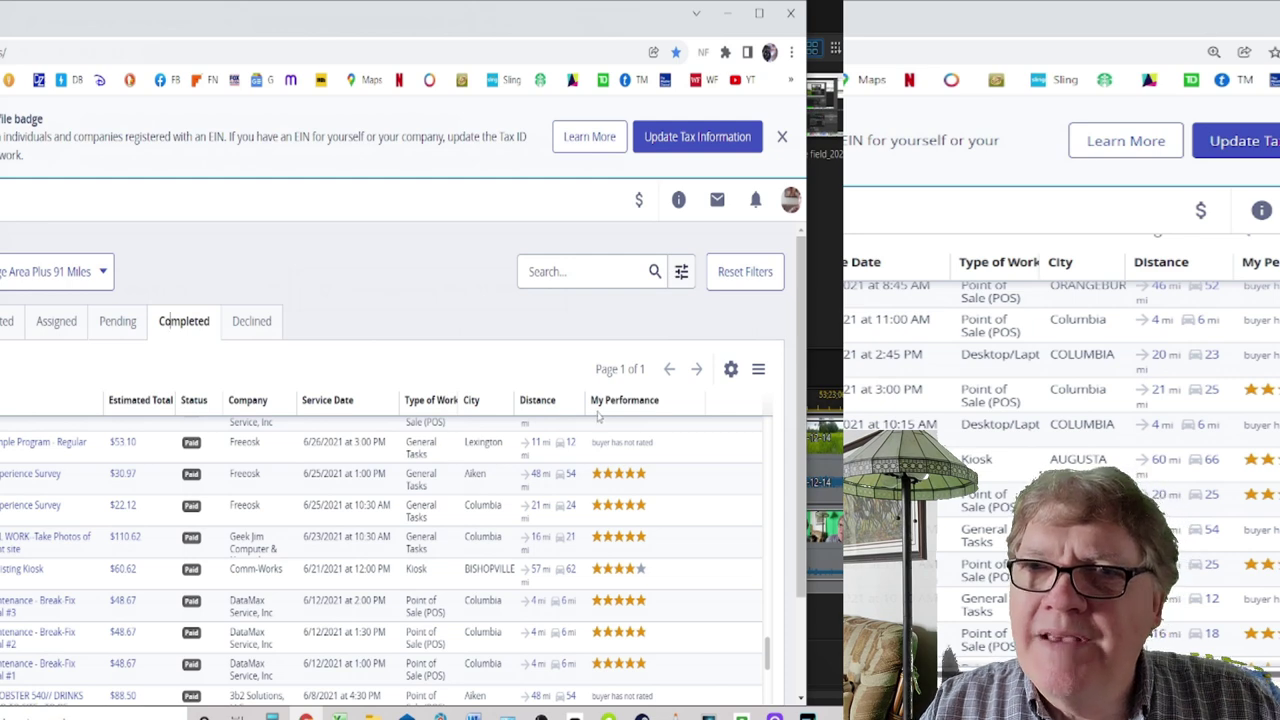
scroll(727, 477, "down", 1)
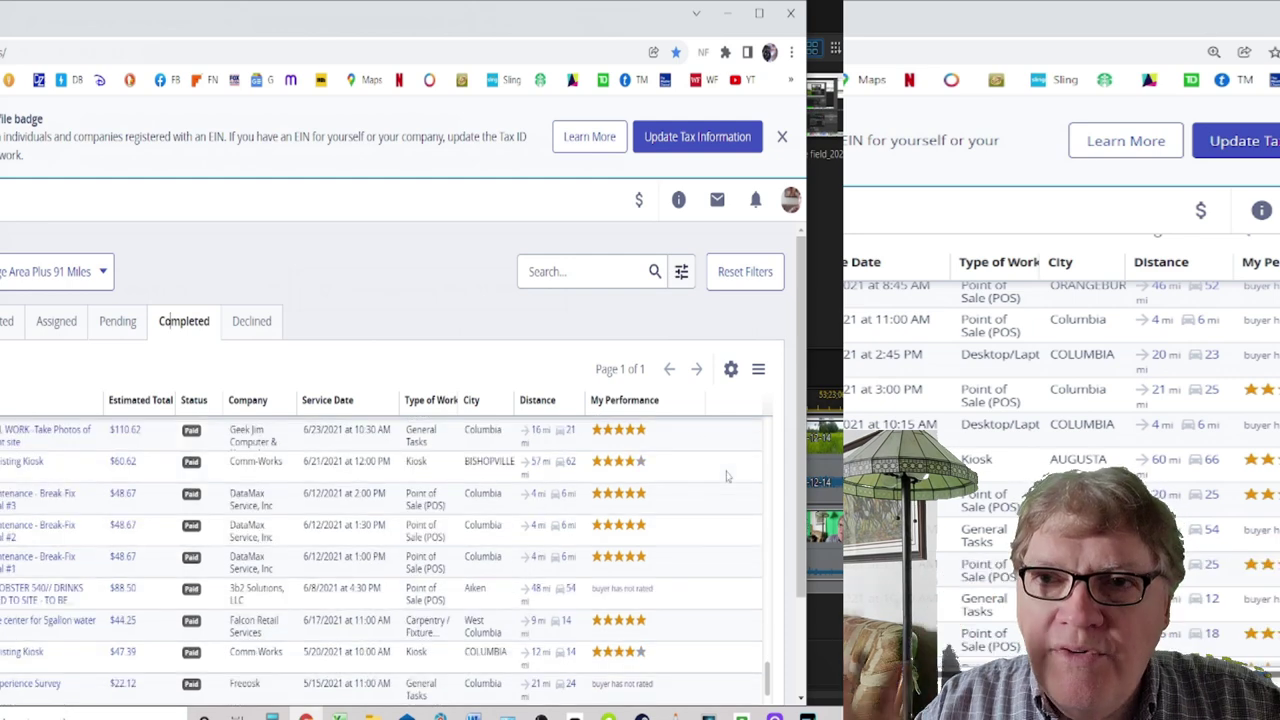
scroll(727, 477, "down", 1)
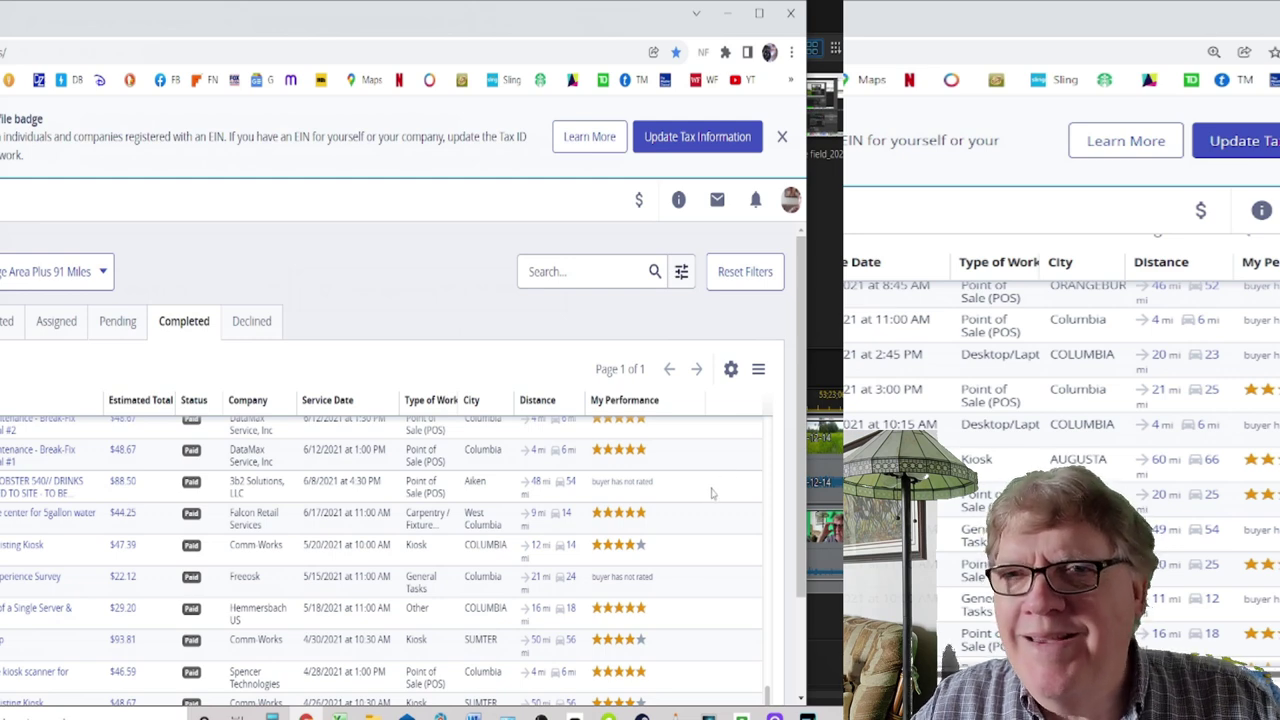
scroll(712, 492, "down", 1)
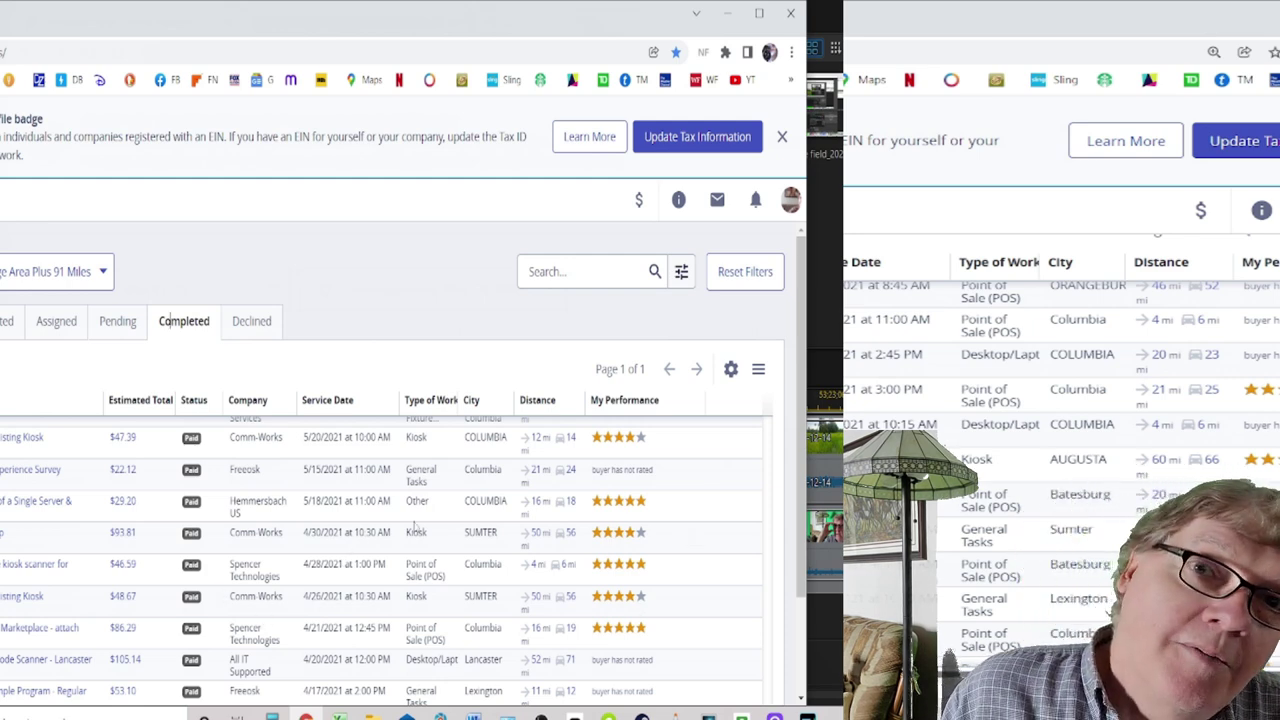
scroll(524, 542, "down", 1)
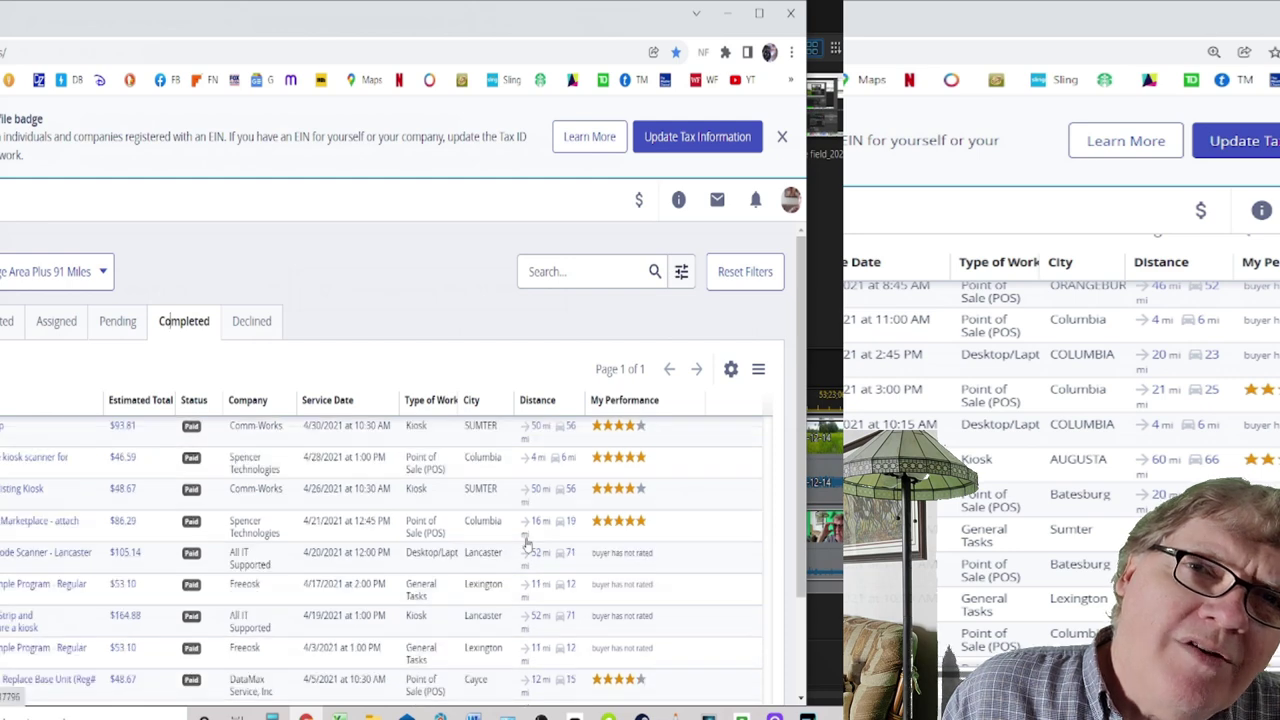
scroll(524, 542, "down", 1)
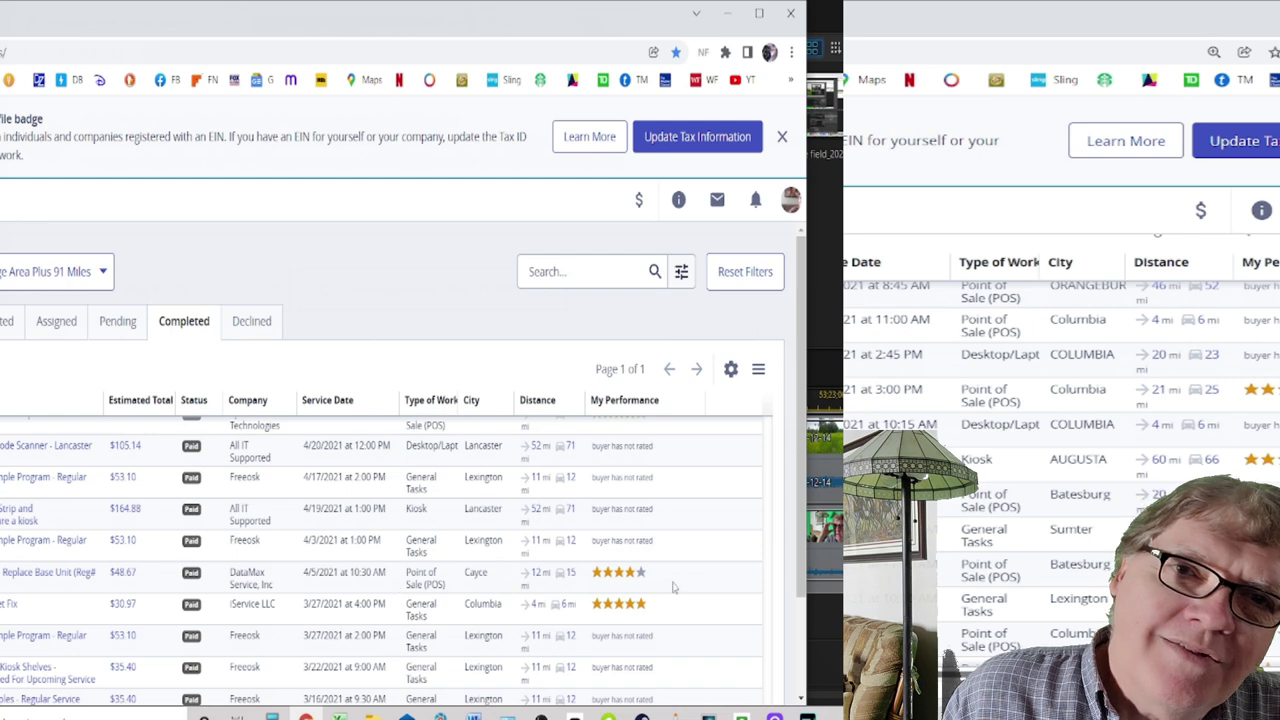
scroll(711, 569, "down", 3)
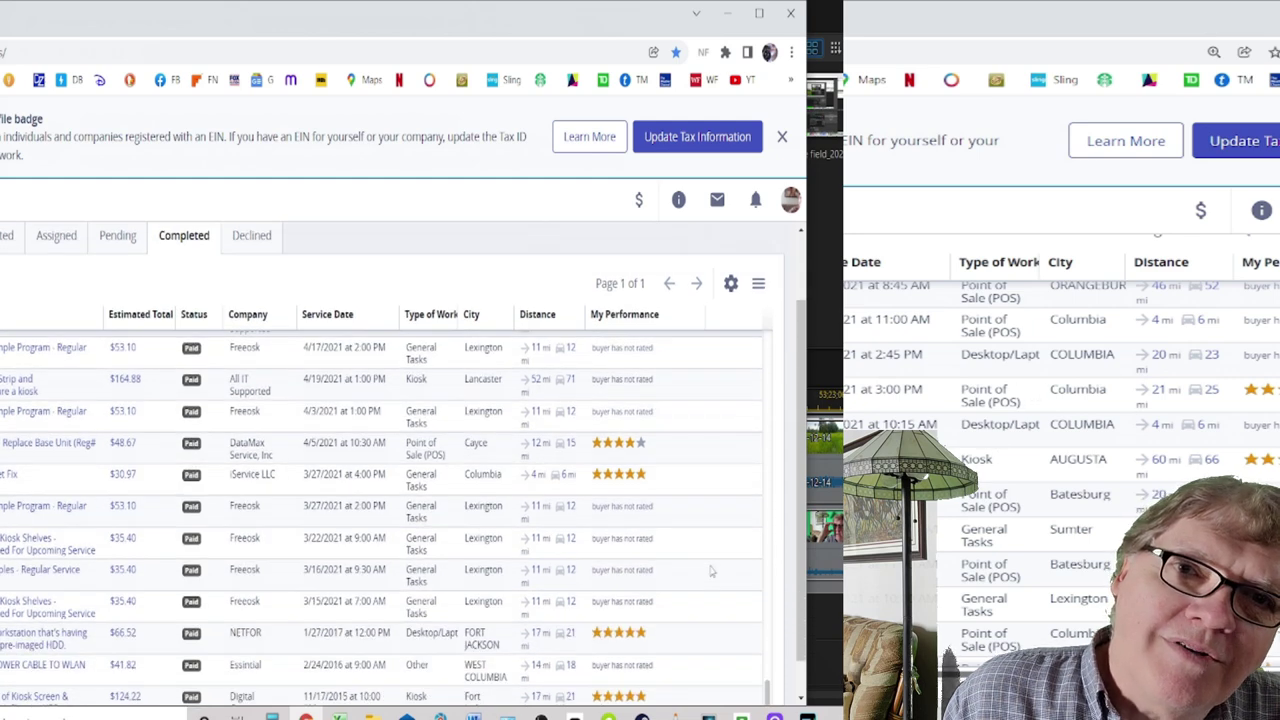
Review the performance ratings in reverse, from the oldest completed work orders back to the November 2021 jobs
scroll(711, 571, "up", 2)
scroll(711, 571, "up", 1)
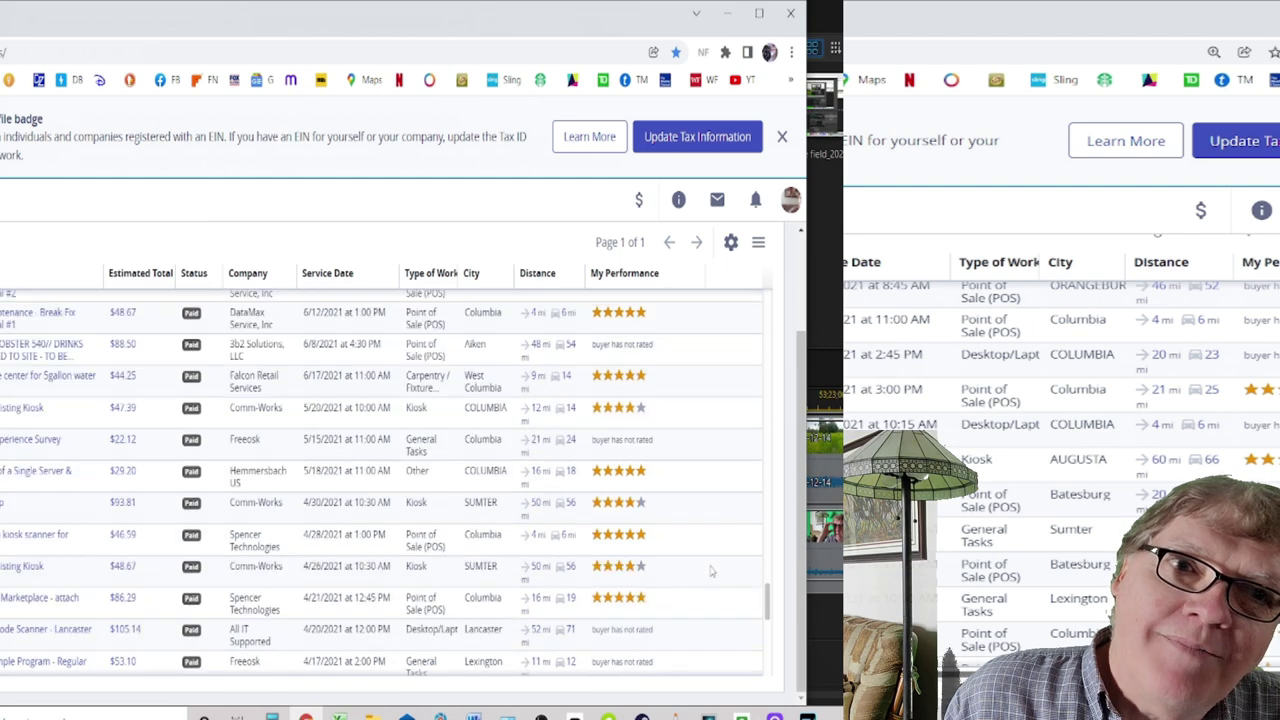
scroll(711, 571, "up", 2)
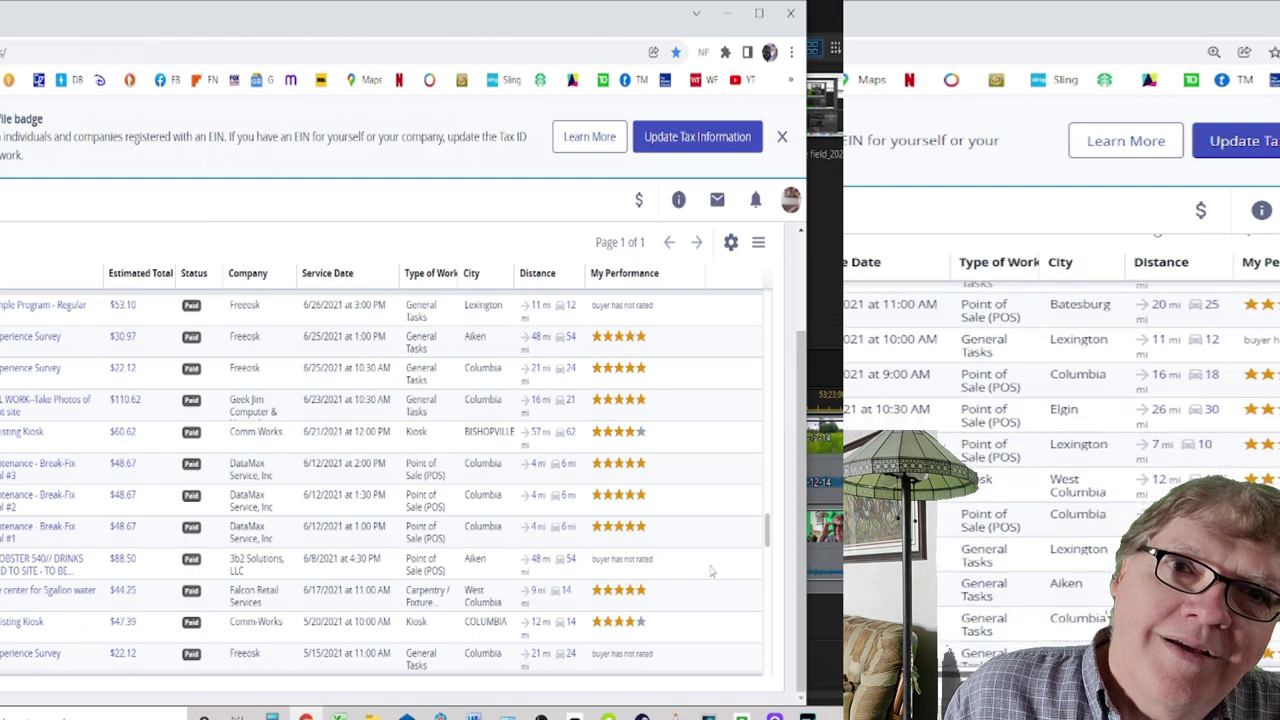
scroll(711, 571, "up", 2)
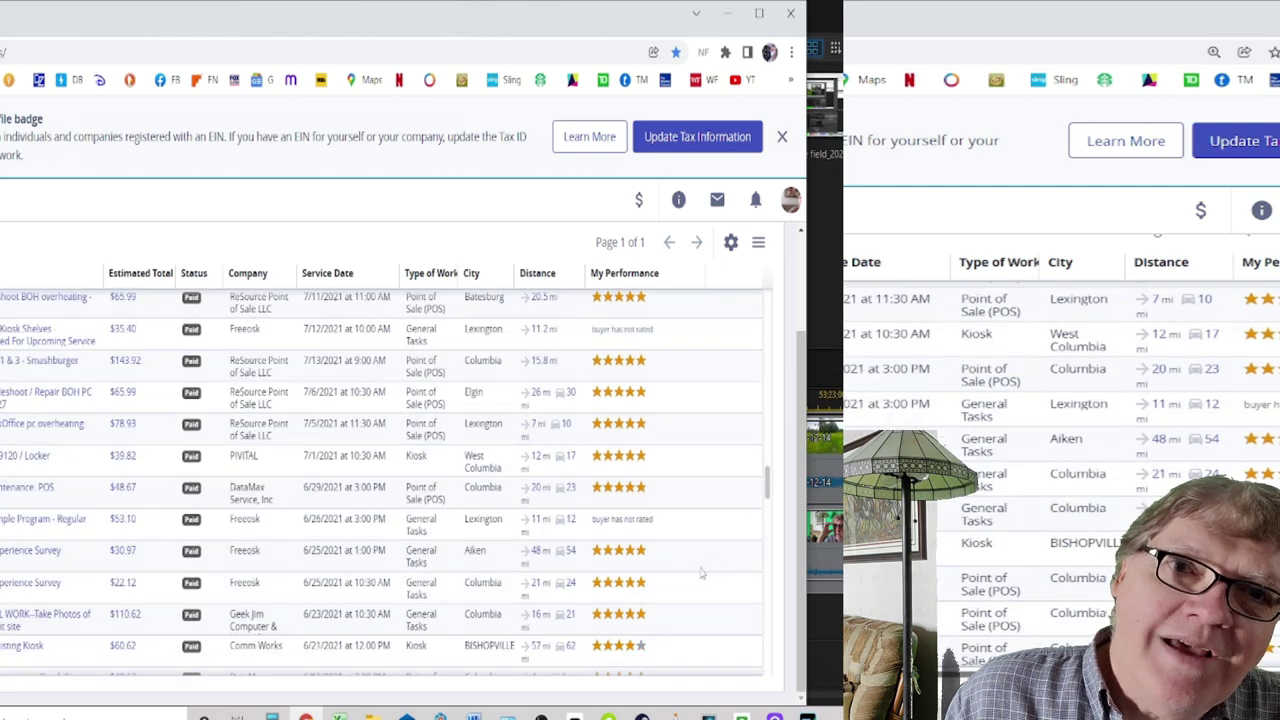
scroll(678, 566, "up", 2)
scroll(676, 566, "up", 5)
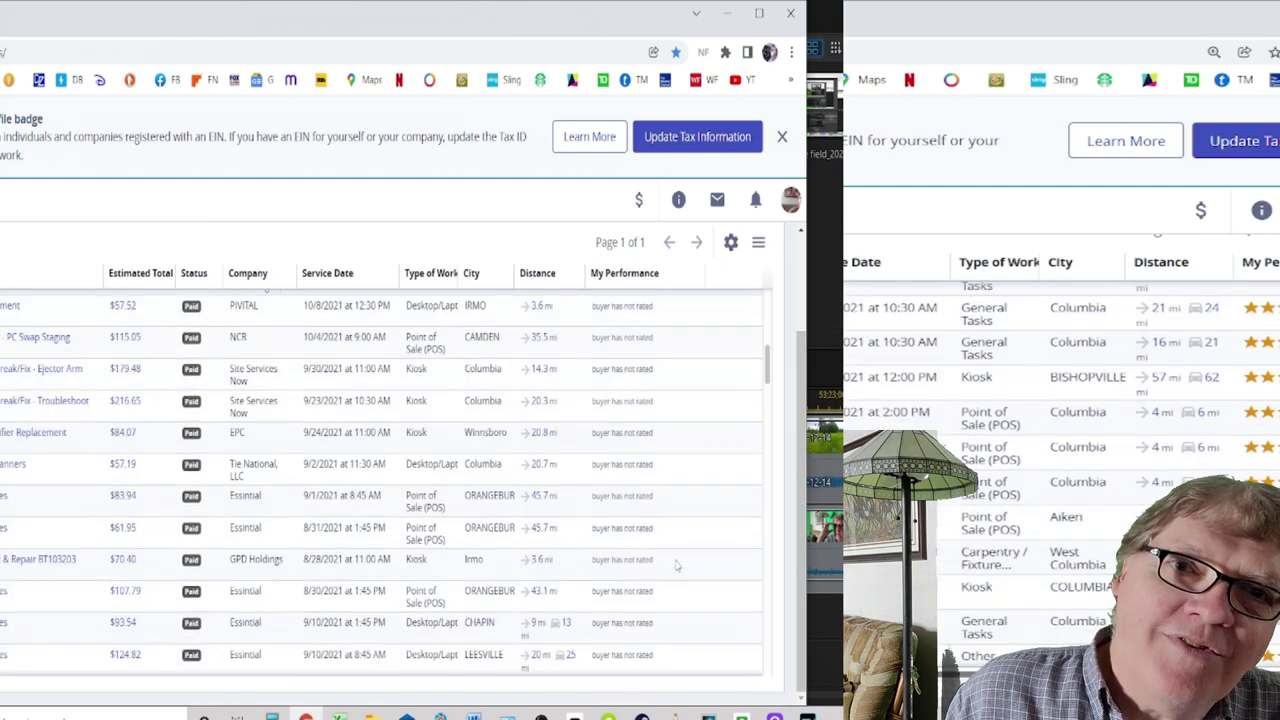
scroll(676, 566, "up", 3)
Look through the completed work orders once more down to the April 2021 jobs, and return to the newest ones
scroll(676, 566, "down", 6)
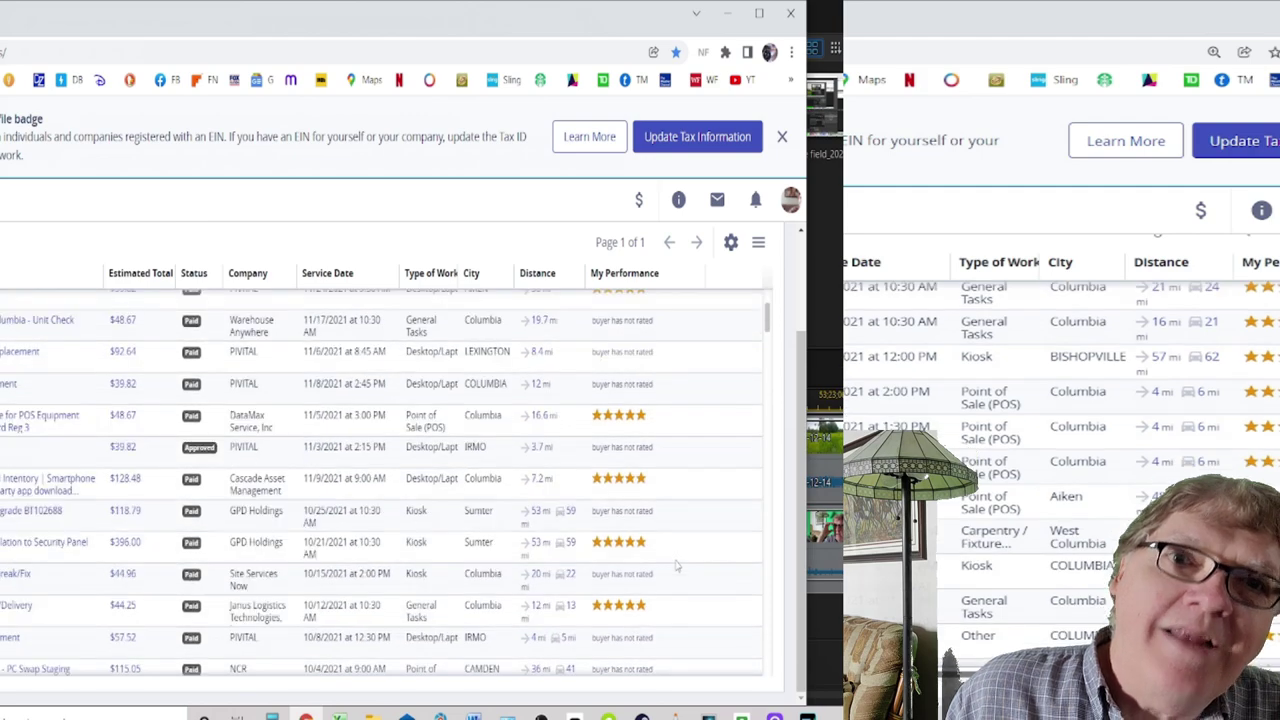
scroll(676, 566, "down", 4)
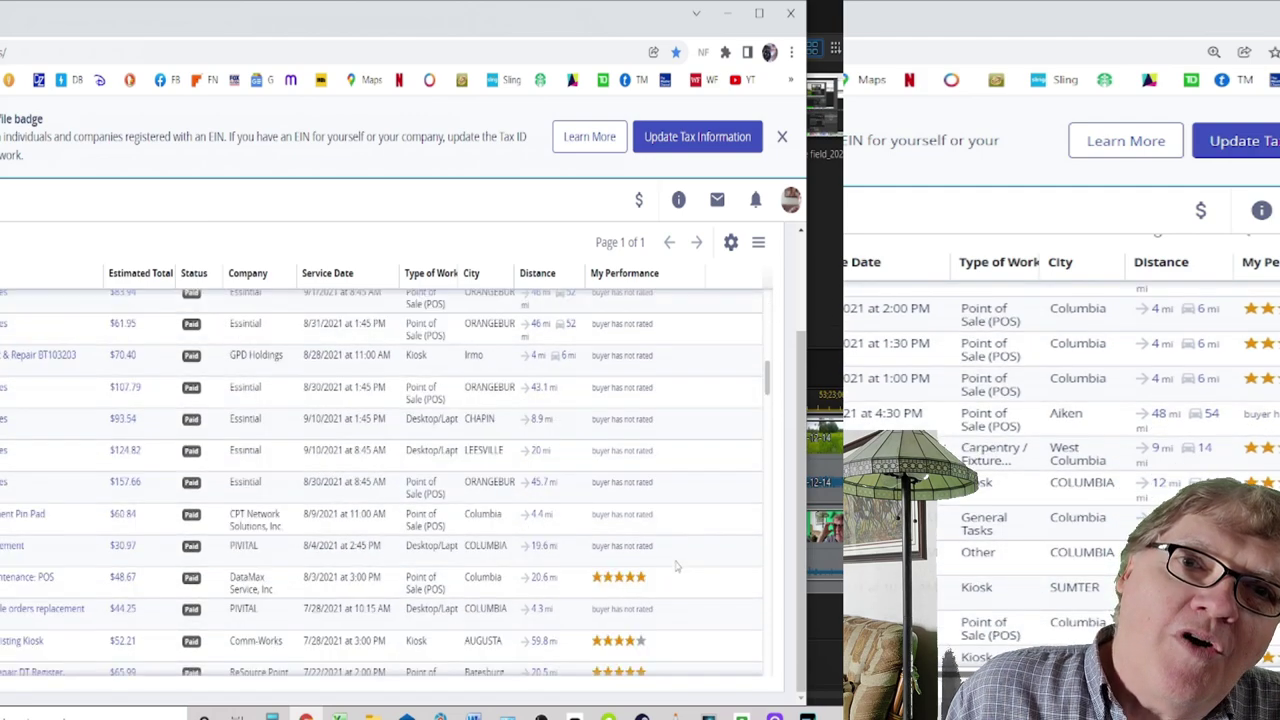
scroll(676, 566, "down", 4)
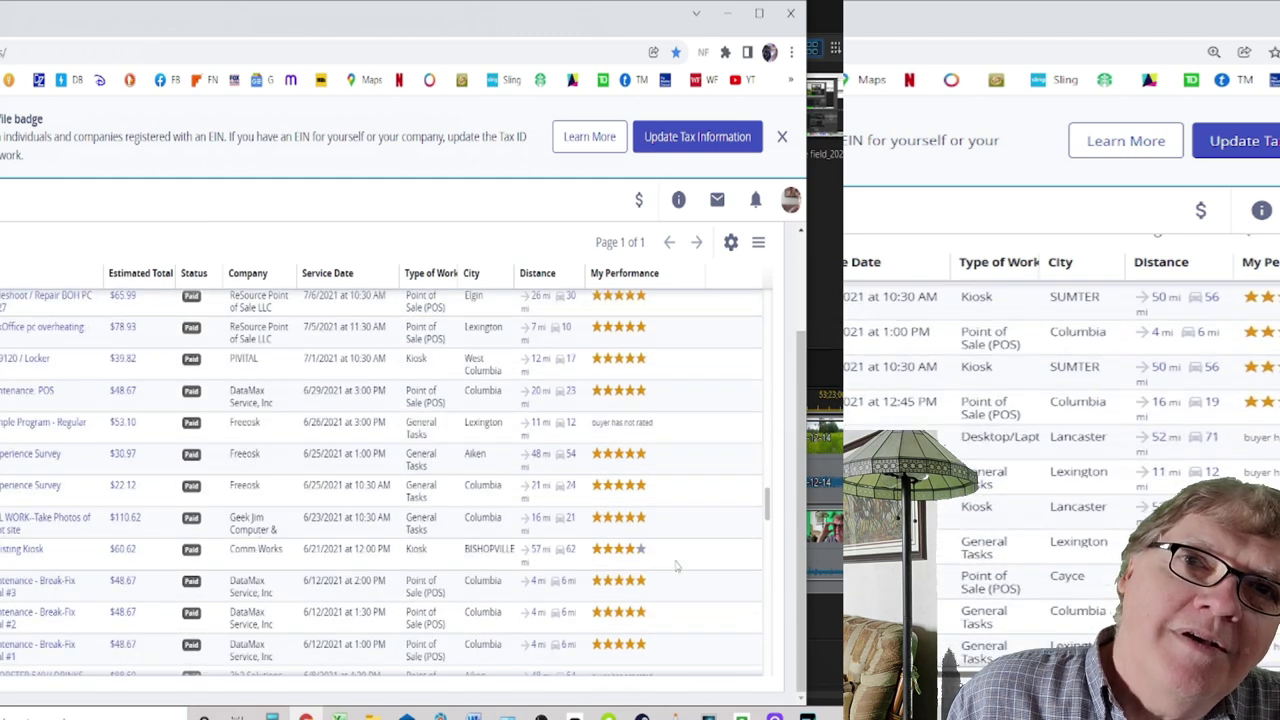
scroll(676, 566, "down", 2)
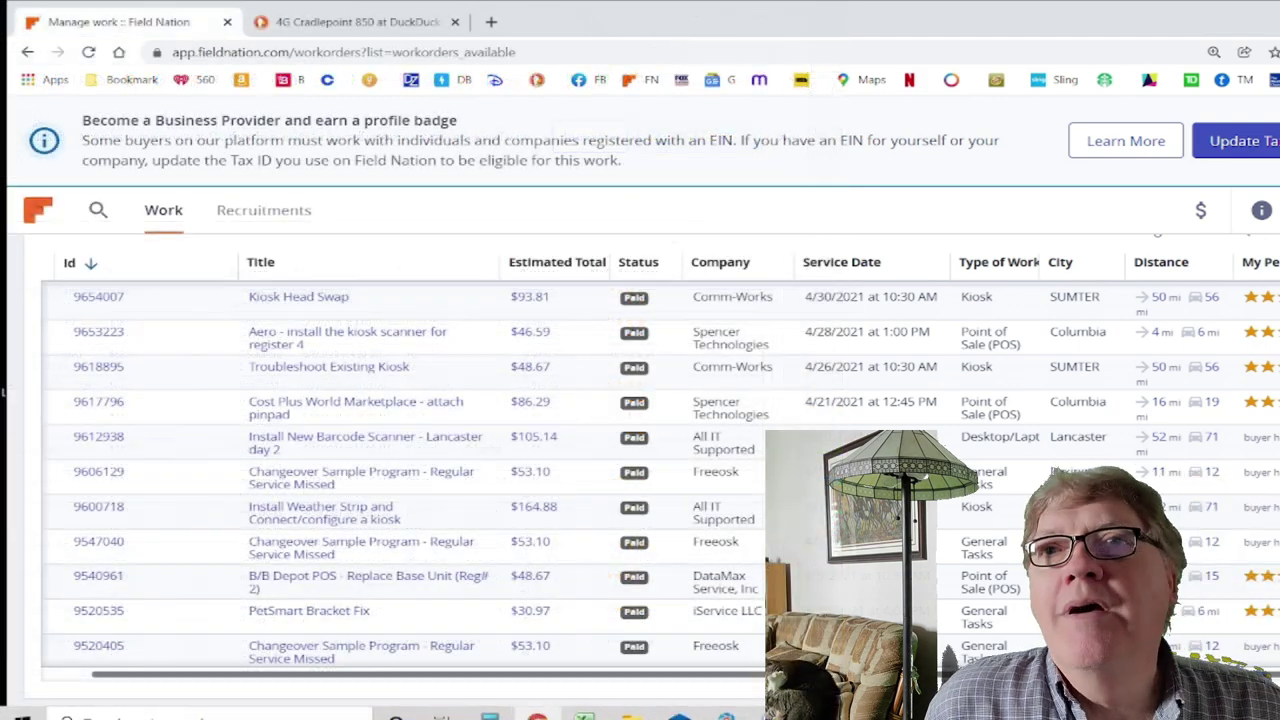
scroll(660, 470, "up", 3)
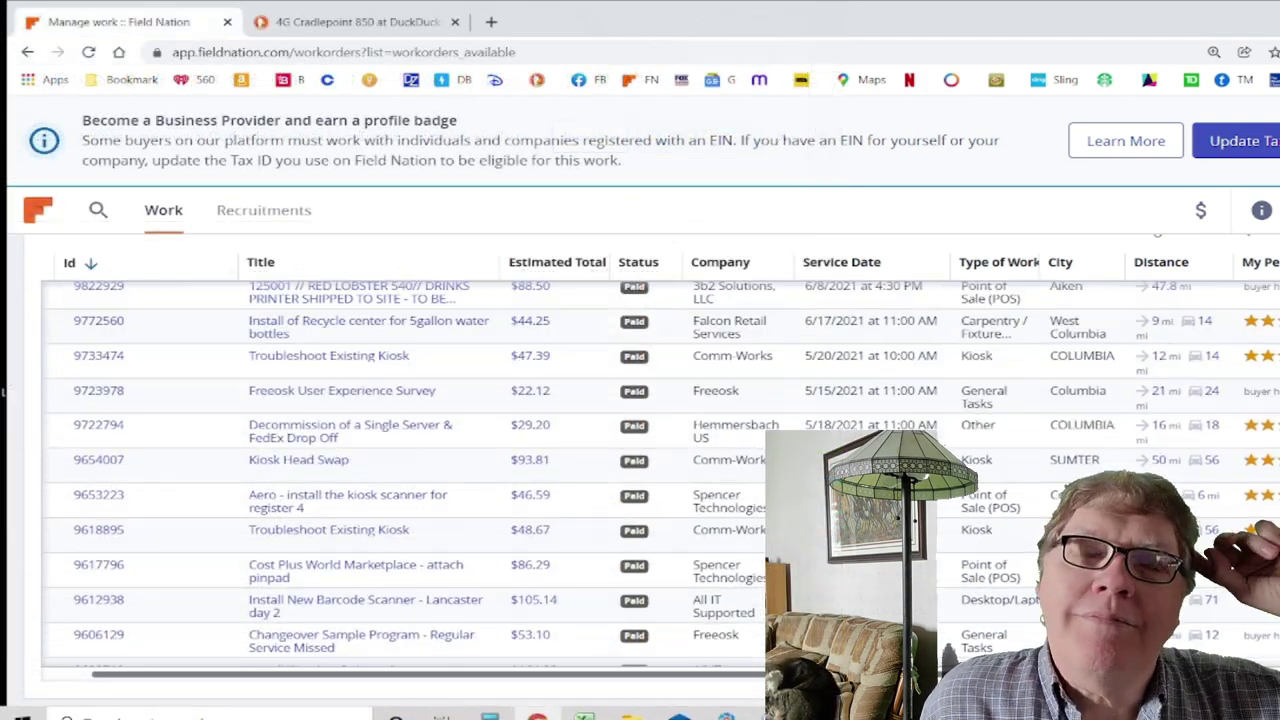
scroll(660, 470, "up", 5)
scroll(400, 470, "up", 10)
scroll(400, 470, "up", 8)
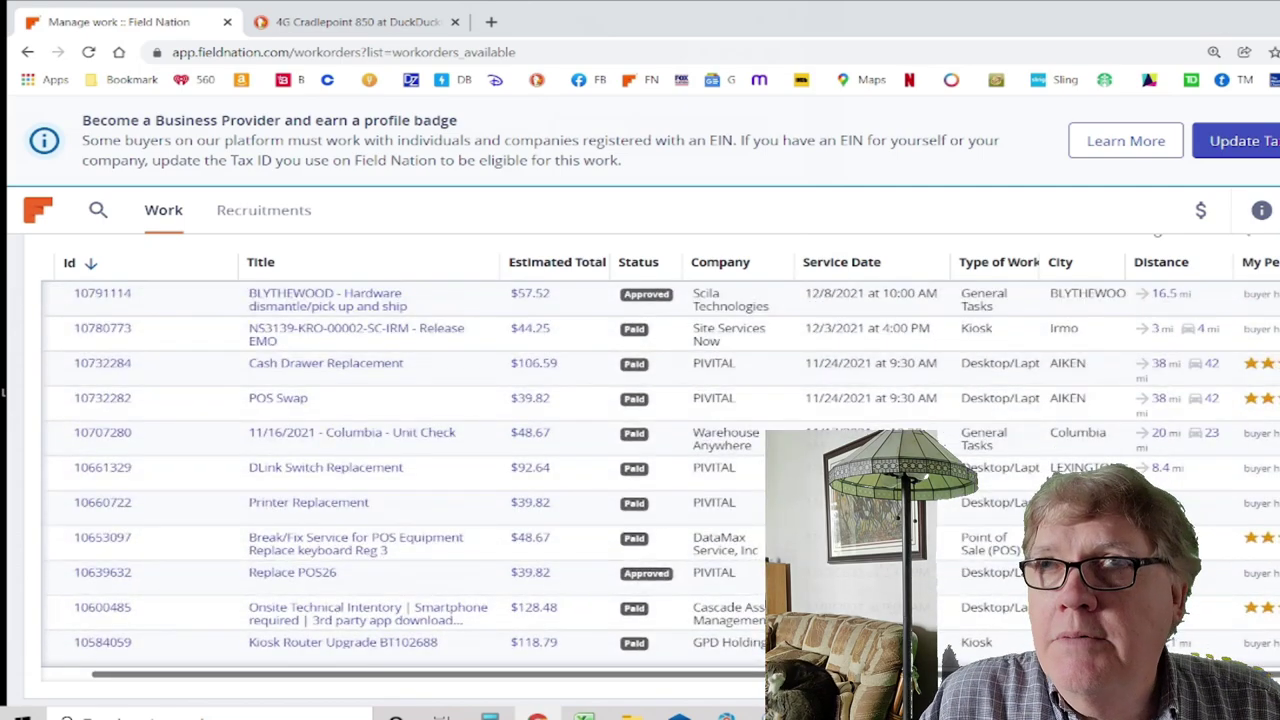